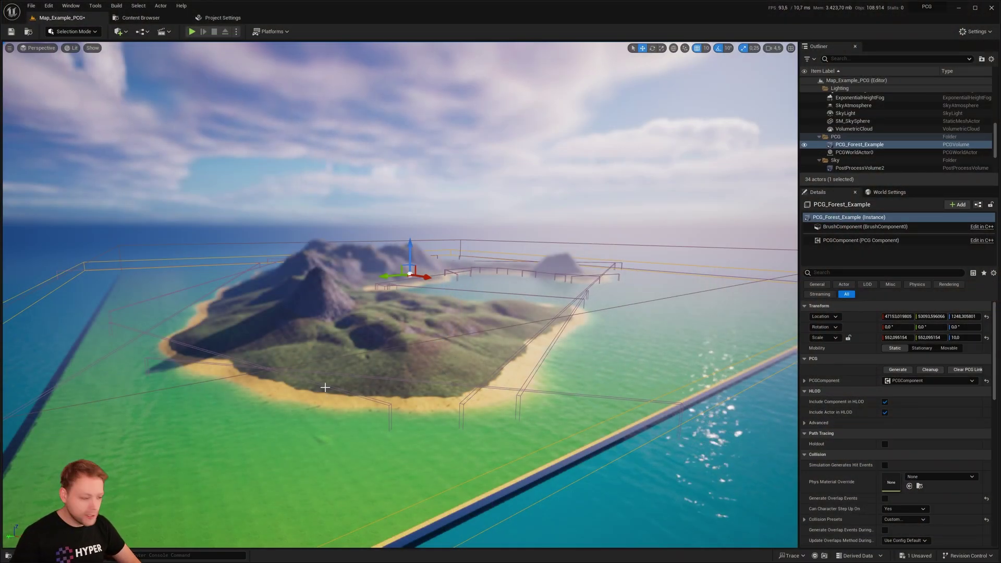
- Focus on the PCG_Forest_Example volume on the island and generate its forest
right_drag(324, 386, 324, 386)
scroll(324, 386, up, 2)
scroll(324, 387, up, 2)
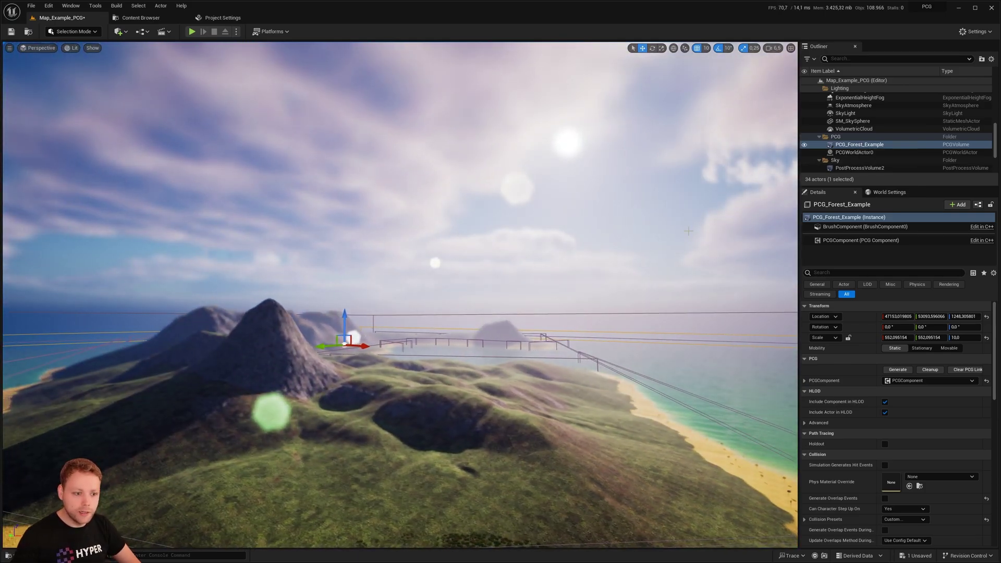
double_click(859, 145)
scroll(458, 278, down, 4)
right_drag(458, 278, 457, 278)
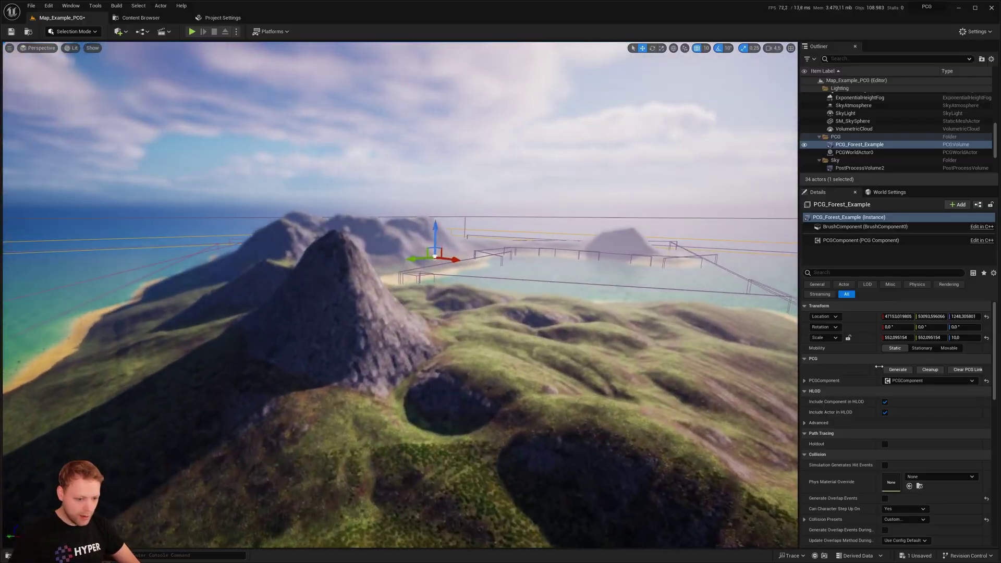
- Examine the generated forest up close, then play the level and walk between the trees and ground plants
right_drag(583, 343, 584, 343)
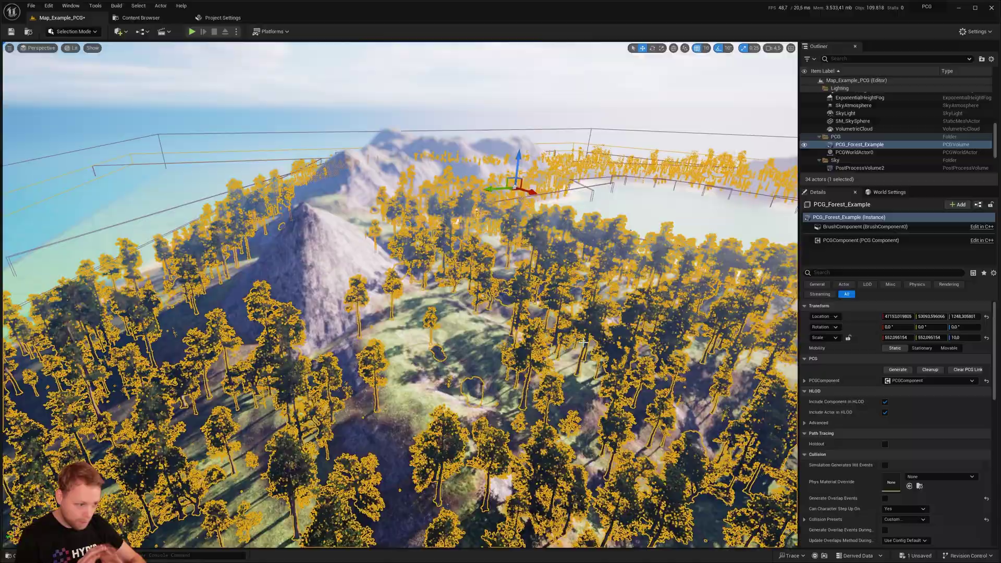
right_drag(551, 383, 552, 384)
scroll(551, 383, down, 2)
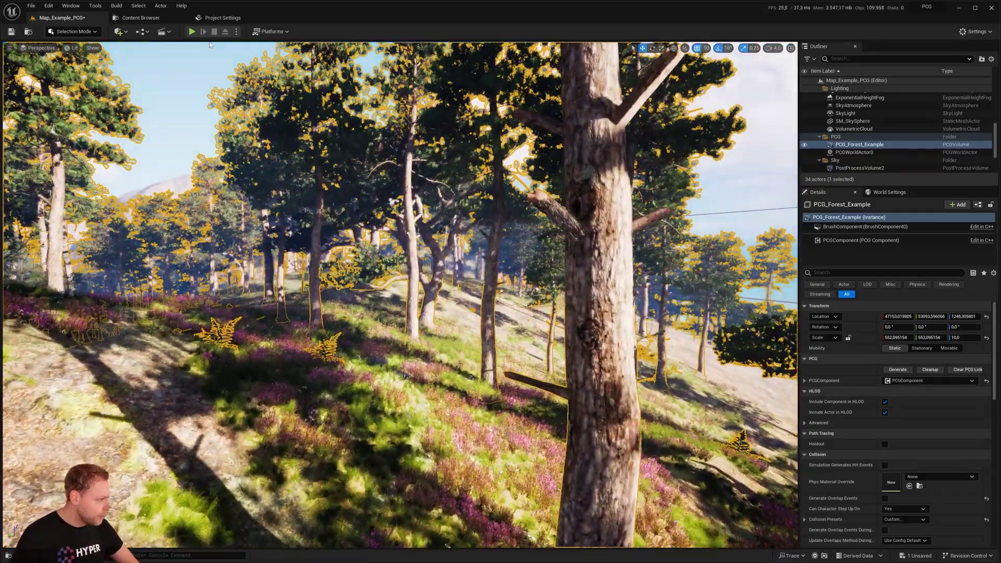
click(193, 30)
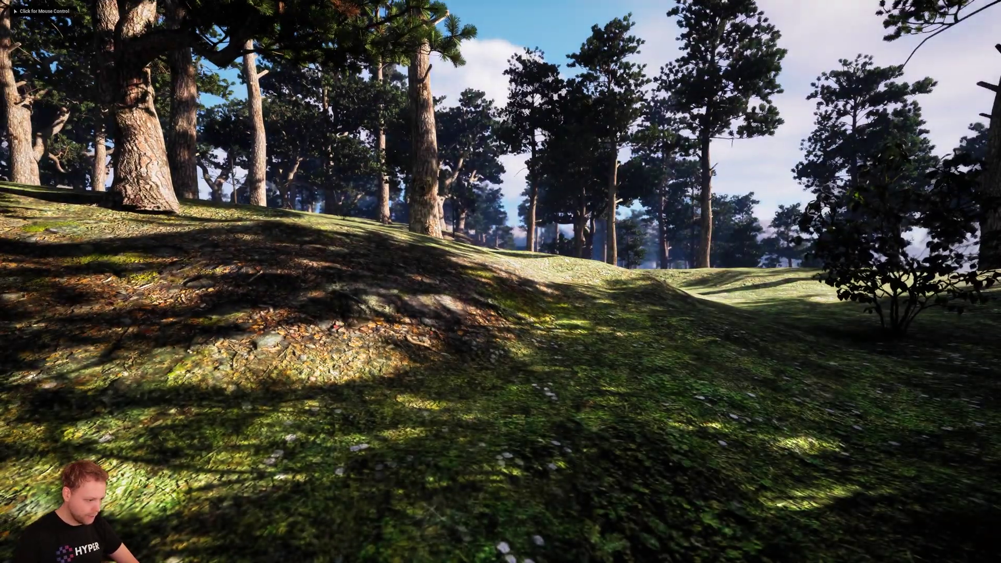
click(500, 282)
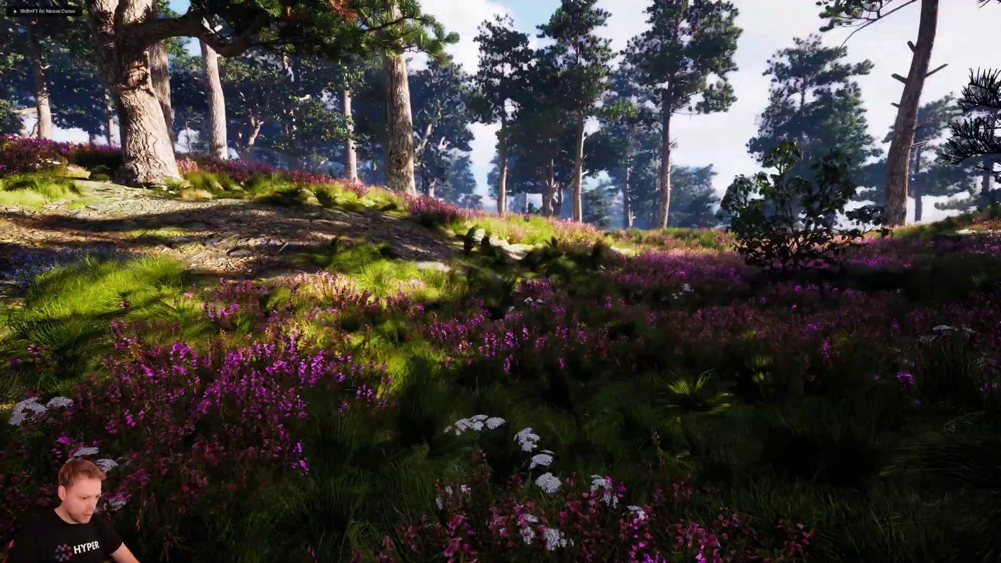
key(w)
key(w)
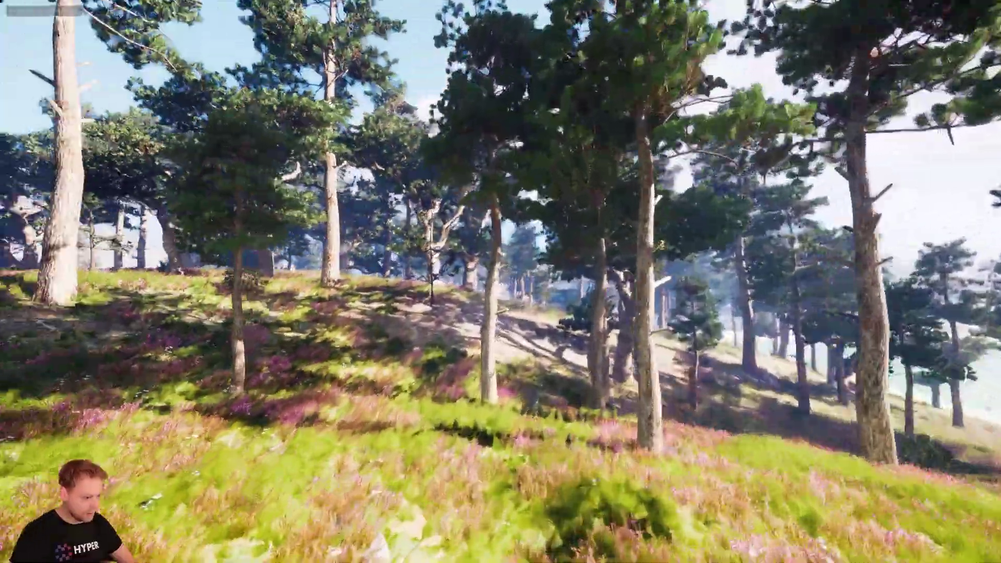
key(w)
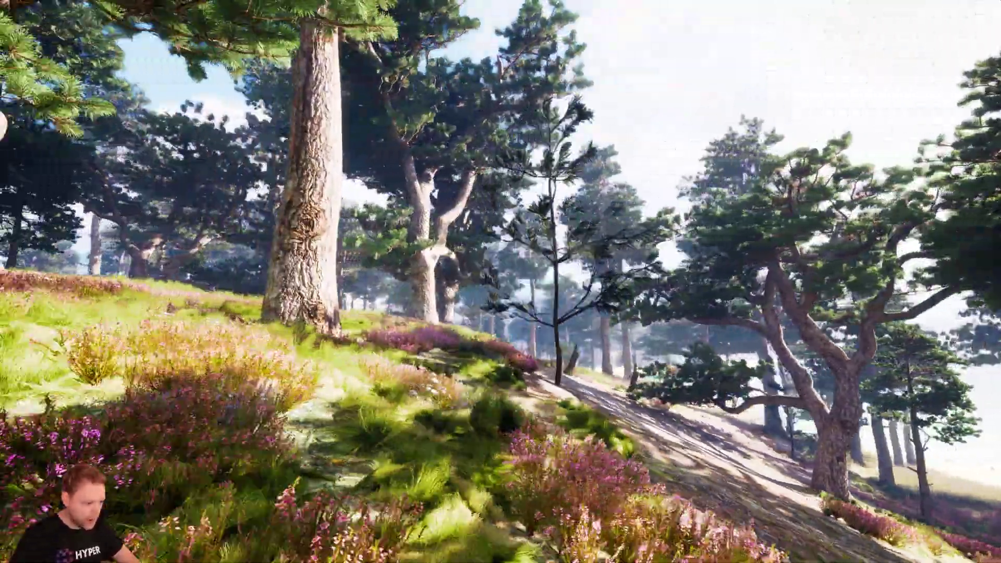
key(w)
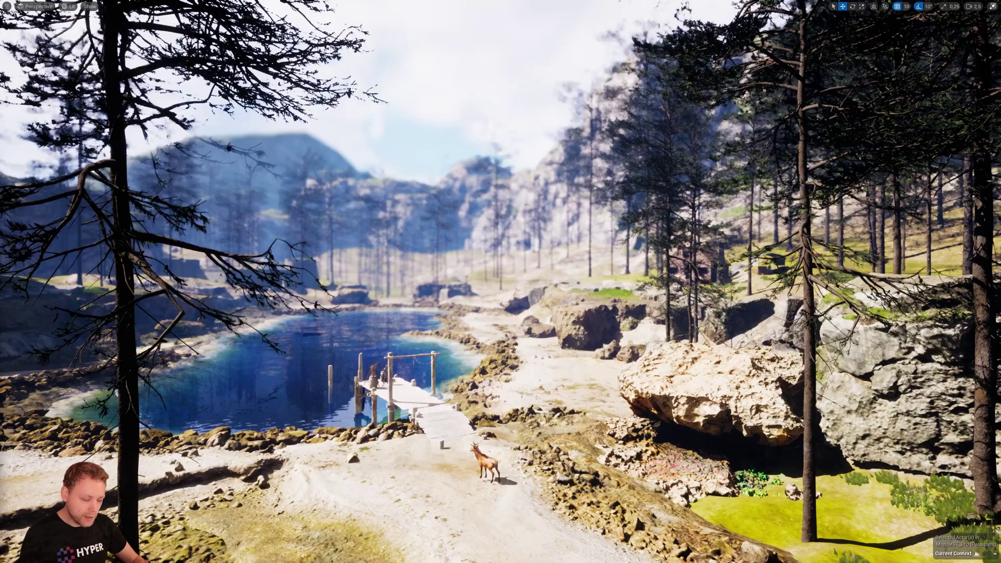
- Explore the lake map around the jetty, boulders, grassy slopes and rocky shore
key(s)
mouse_move(376, 317)
right_down()
mouse_move(417, 324)
mouse_move(367, 326)
right_up()
key(d)
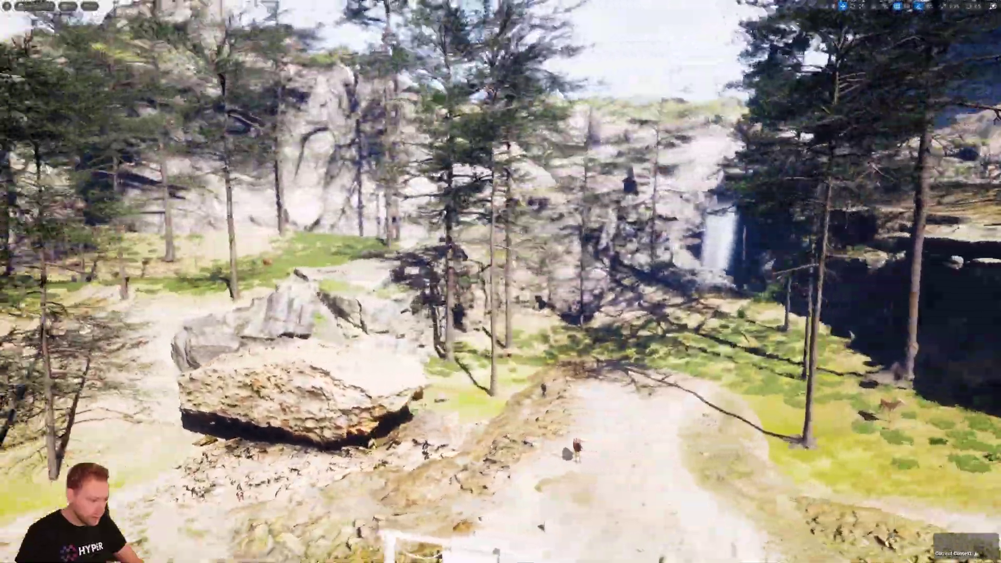
key(w)
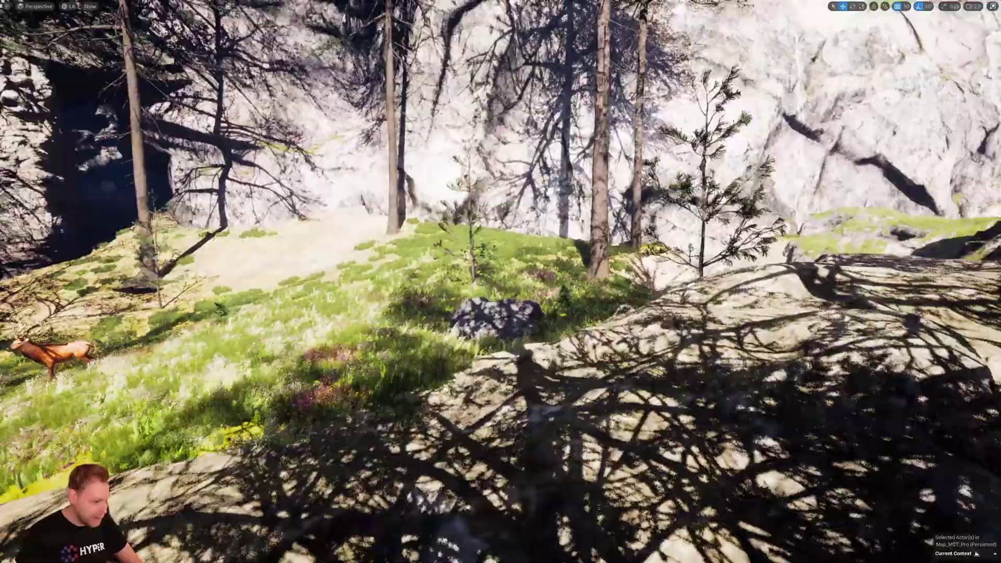
key(w)
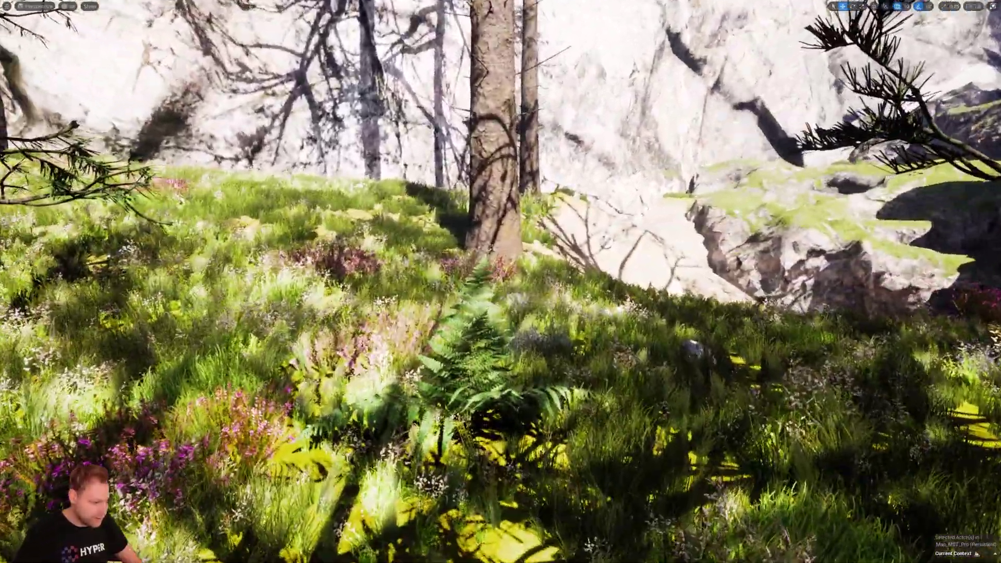
key(w)
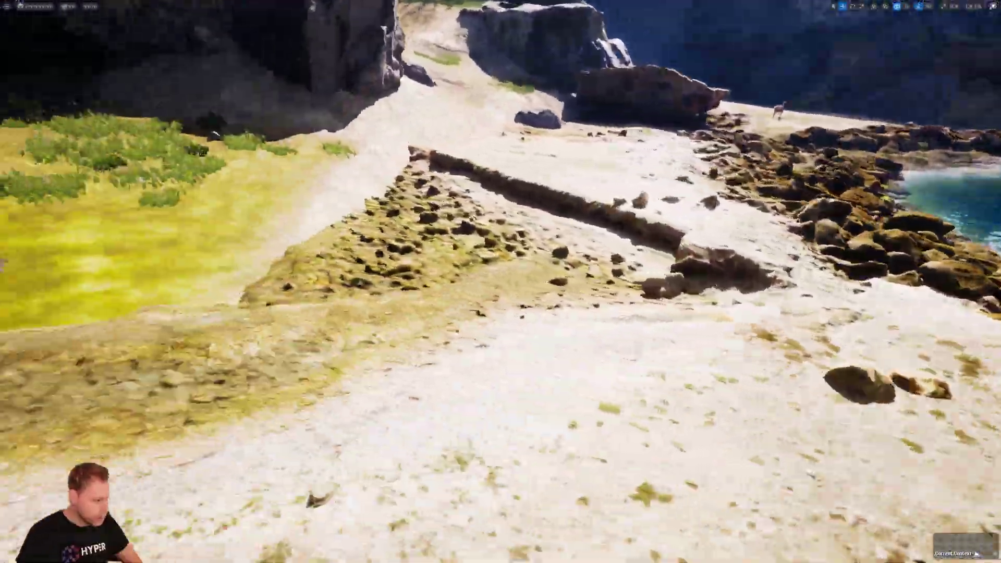
right_drag(548, 315, 933, 235)
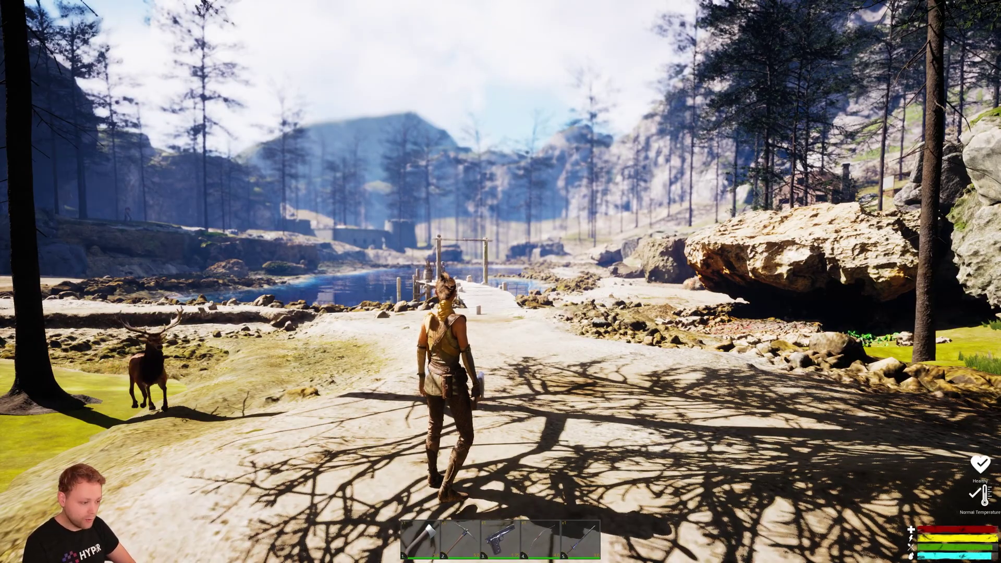
key(s)
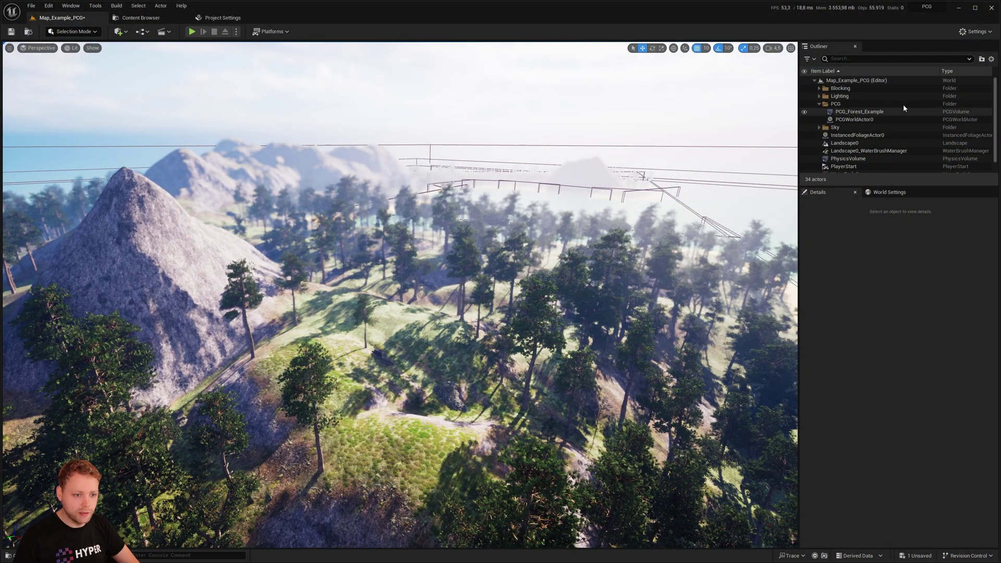
- Delete the PCG_Forest_Example volume from the level
click(879, 111)
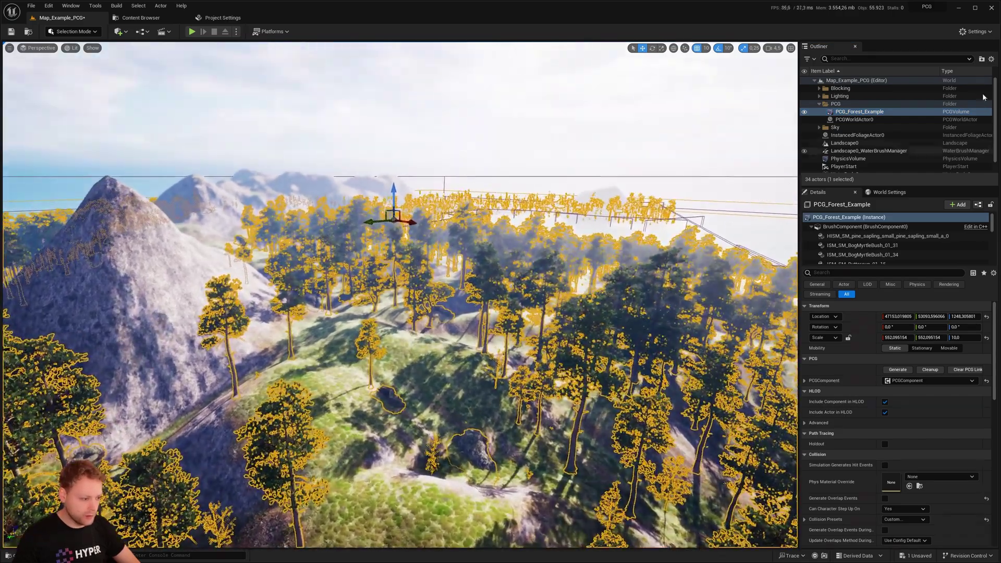
right_drag(490, 324, 487, 316)
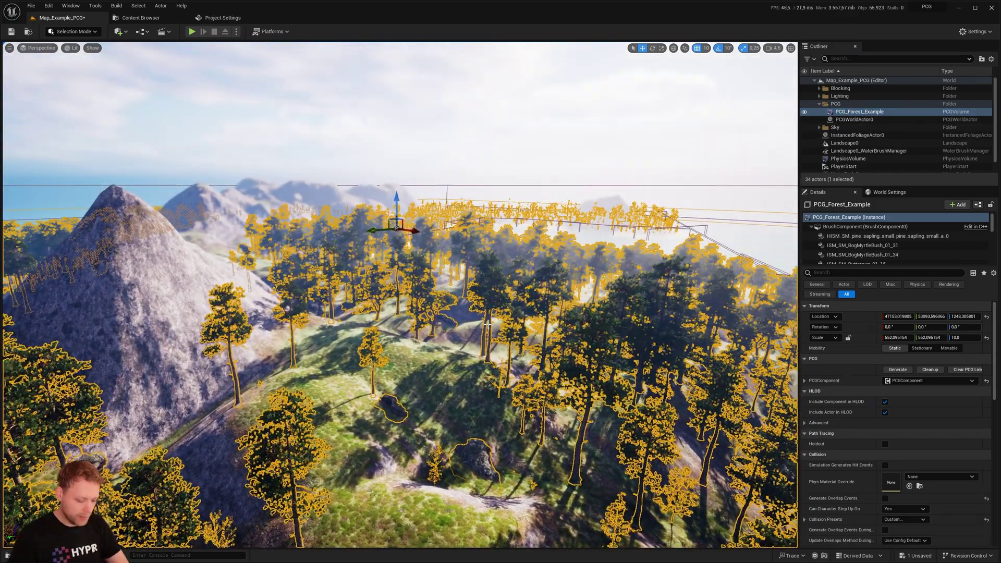
key(Delete)
- Place the PCG_Forest_Example graph on the hill beside the rocky peak and scale its volume to about 61.5 in X and 50.75 in Y
key(ctrl+space)
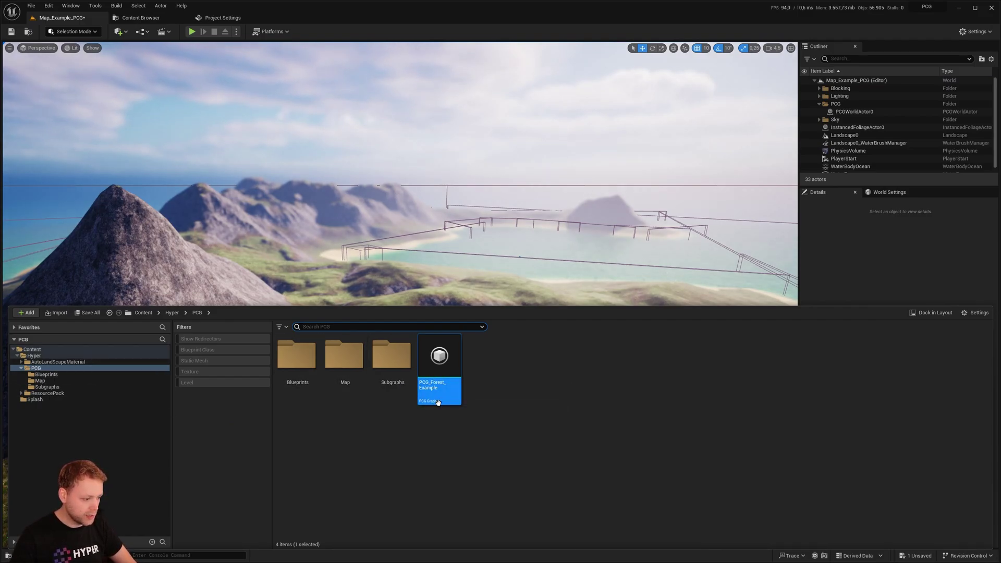
drag(434, 396, 389, 389)
right_drag(402, 389, 472, 382)
key(r)
drag(452, 317, 428, 320)
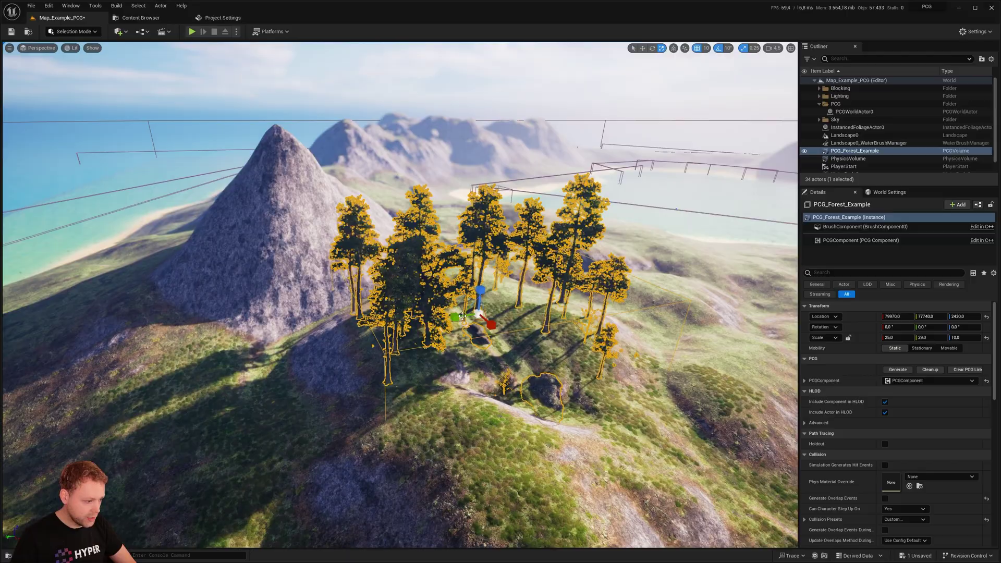
mouse_move(428, 319)
right_down()
mouse_move(219, 320)
mouse_move(436, 307)
right_up()
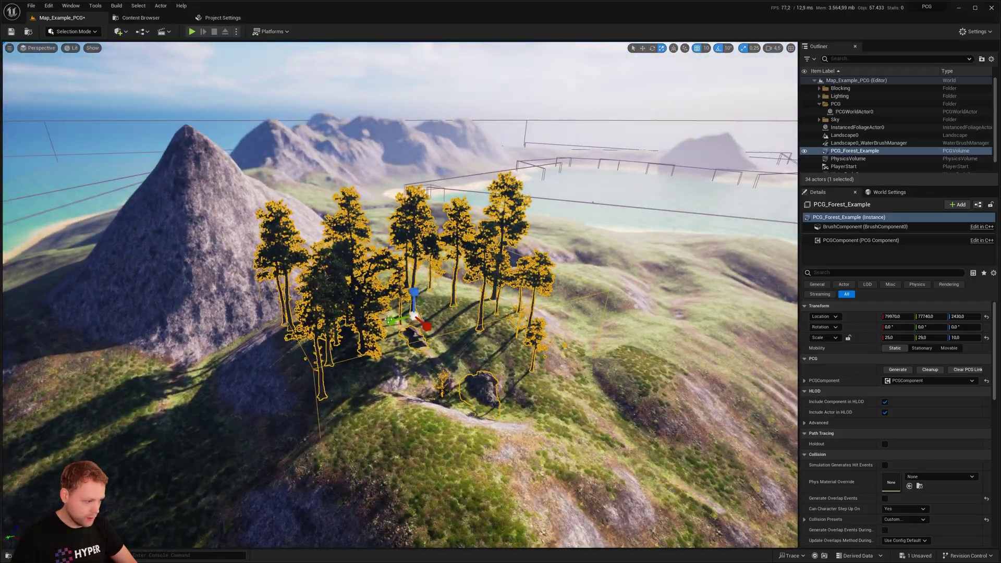
drag(399, 320, 480, 350)
right_drag(423, 323, 584, 318)
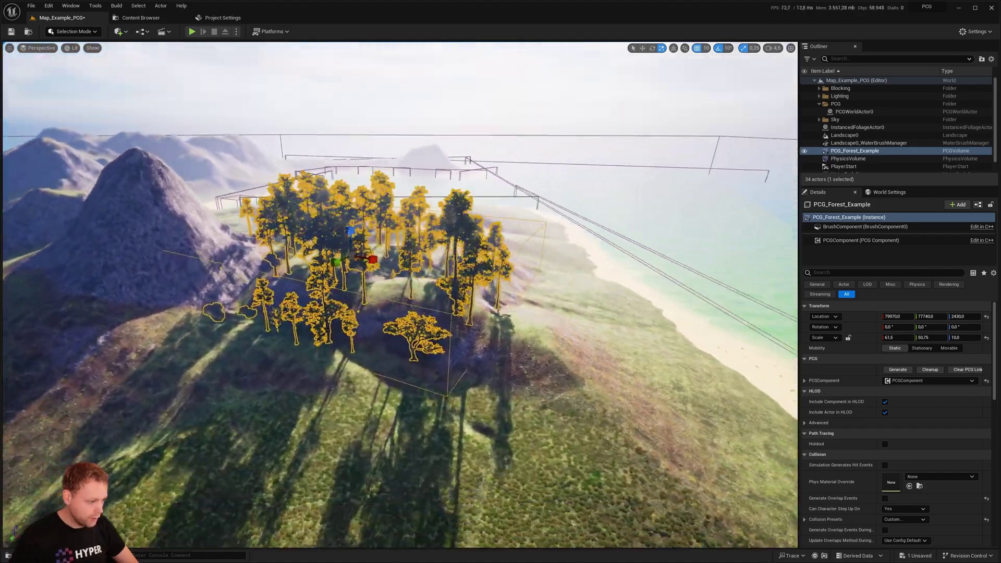
- Lower the PCG_Forest_Example volume to a Z location of 1370 and check its tree coverage on the hill
right_drag(340, 269, 340, 230)
key(w)
drag(353, 252, 353, 283)
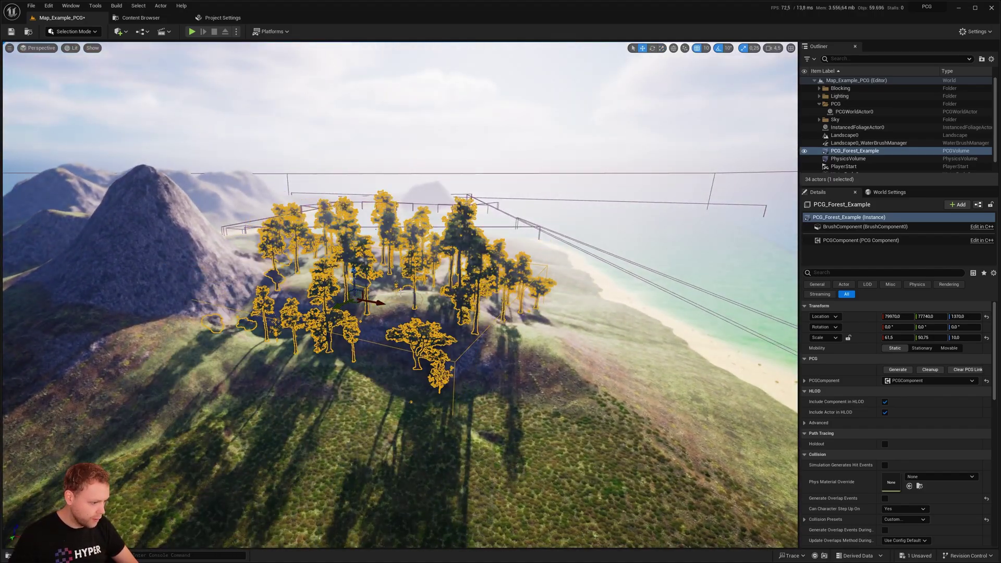
right_drag(353, 283, 259, 265)
right_drag(407, 293, 542, 354)
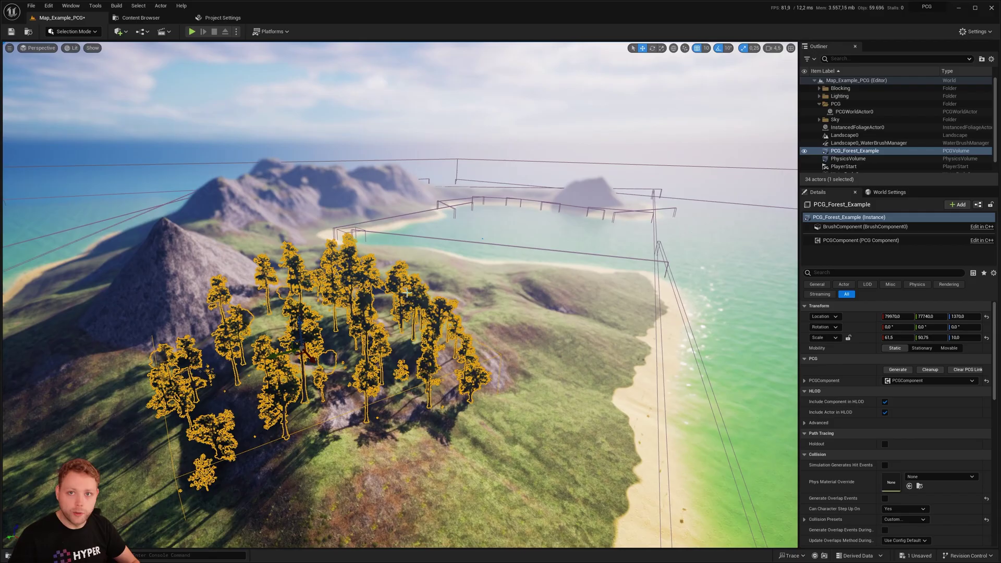
right_drag(352, 279, 360, 354)
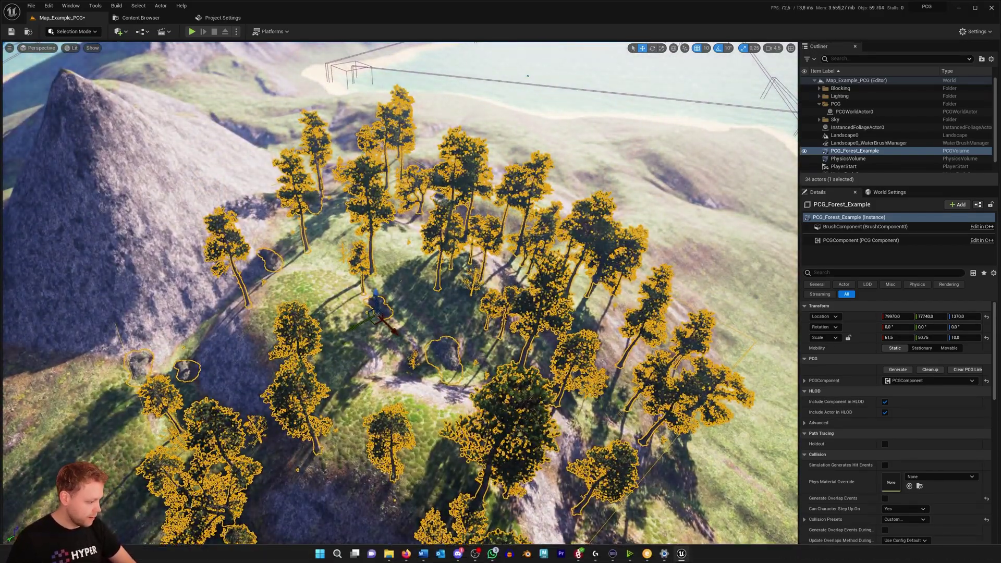
- Open the Blueprints folder of the PCG content, which holds the exclusion blueprint
key(ctrl+space)
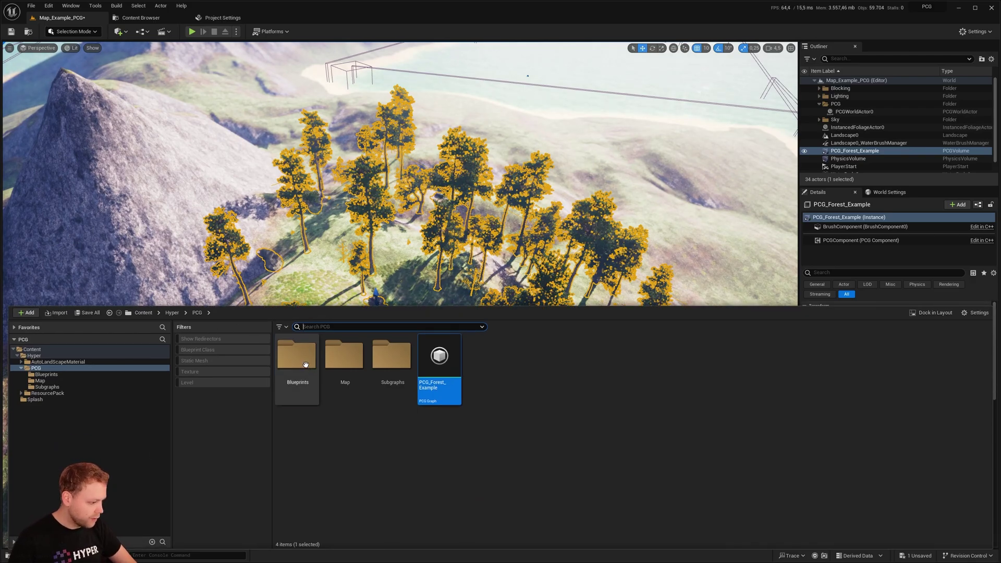
double_click(306, 364)
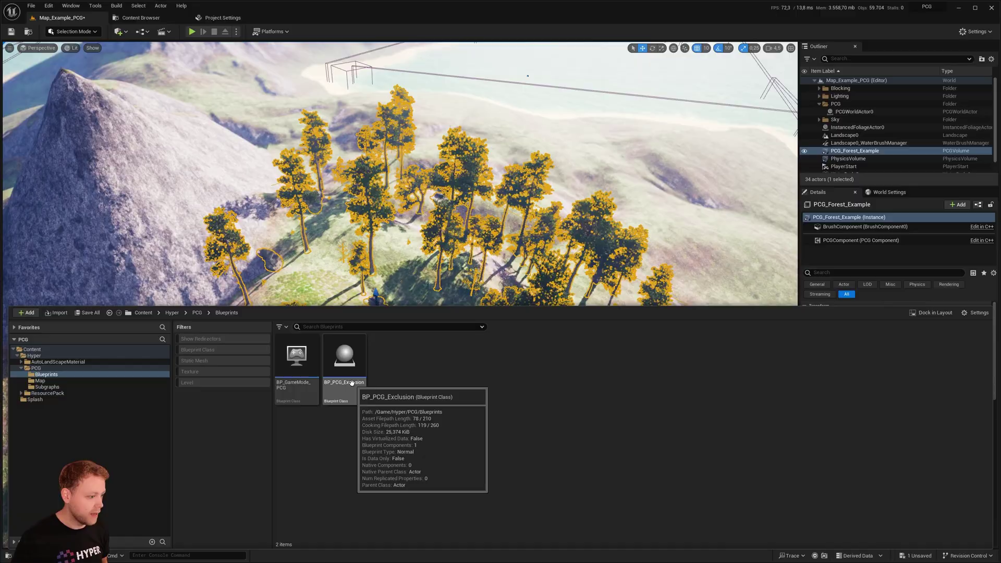
- Select the landscape around the bare path on the forested hill and look through the landscape build commands
right_drag(335, 260, 339, 333)
key(w)
right_drag(378, 203, 378, 203)
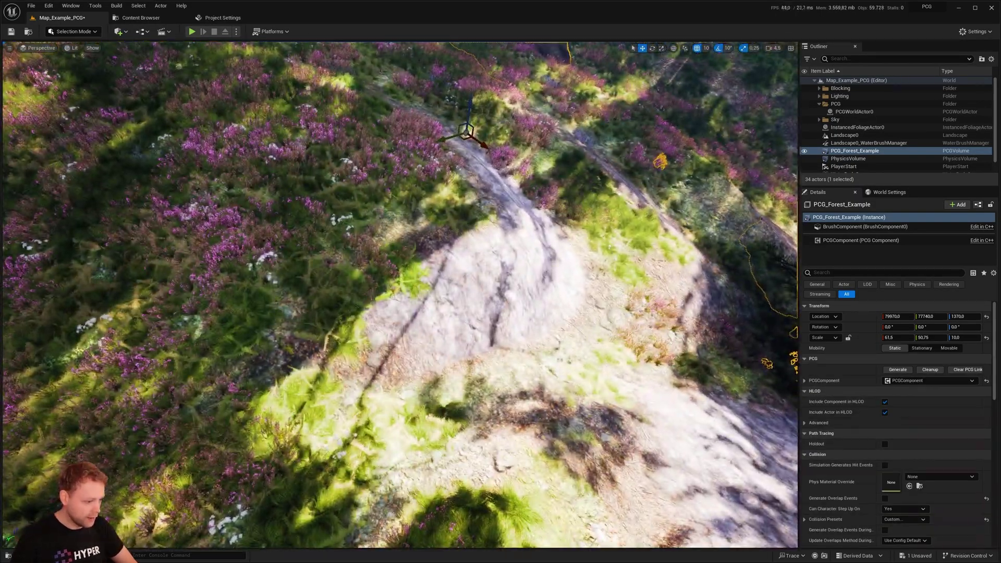
click(378, 203)
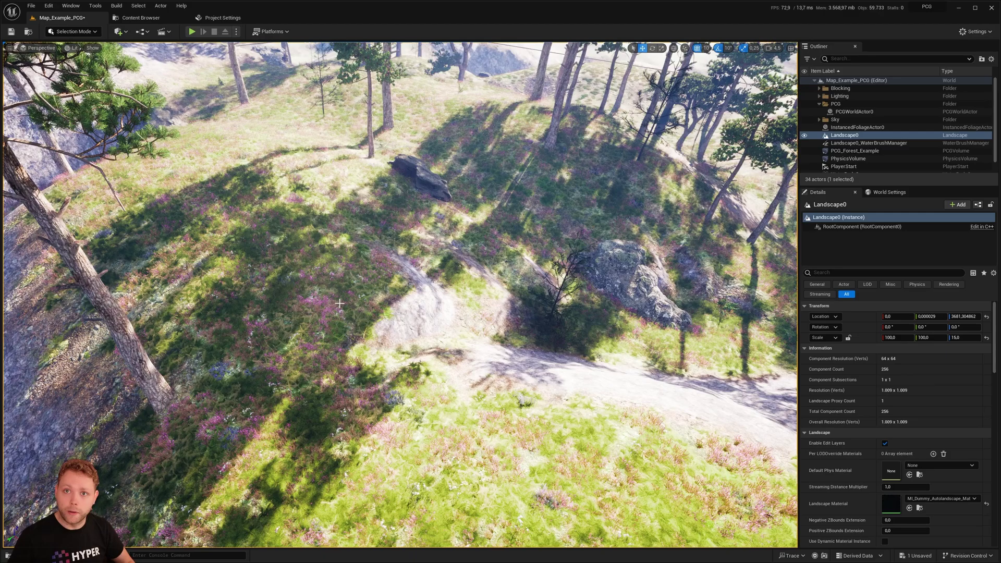
click(111, 9)
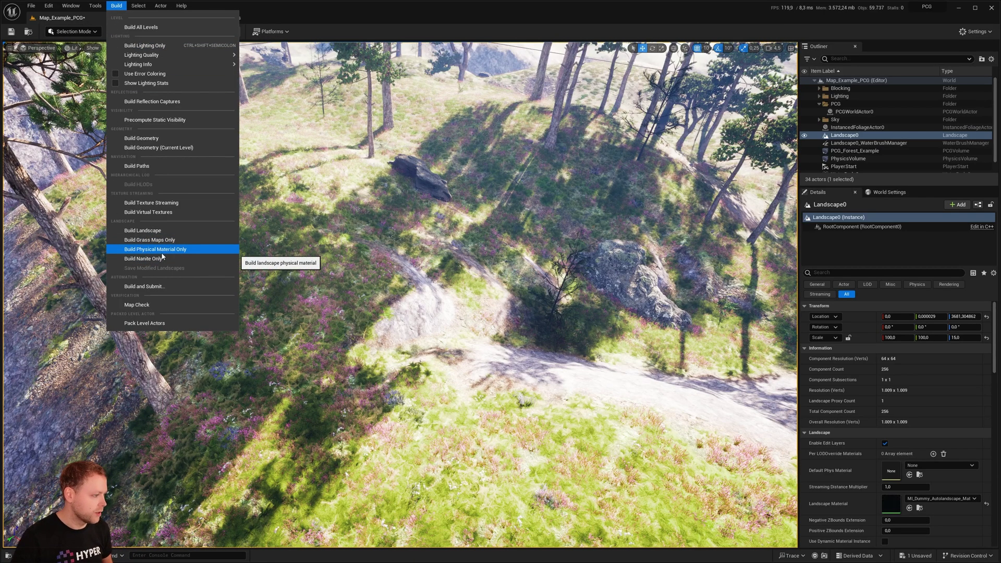
- Examine how trees, rocks and ground plants are distributed over the grass, slopes and bare paths of the generated forest
mouse_move(436, 403)
right_down()
mouse_move(436, 333)
mouse_move(435, 404)
mouse_move(373, 403)
mouse_move(444, 407)
mouse_move(402, 411)
mouse_move(417, 365)
mouse_move(446, 393)
mouse_move(417, 399)
right_up()
key(s)
key(w)
key(s)
right_drag(325, 311, 376, 297)
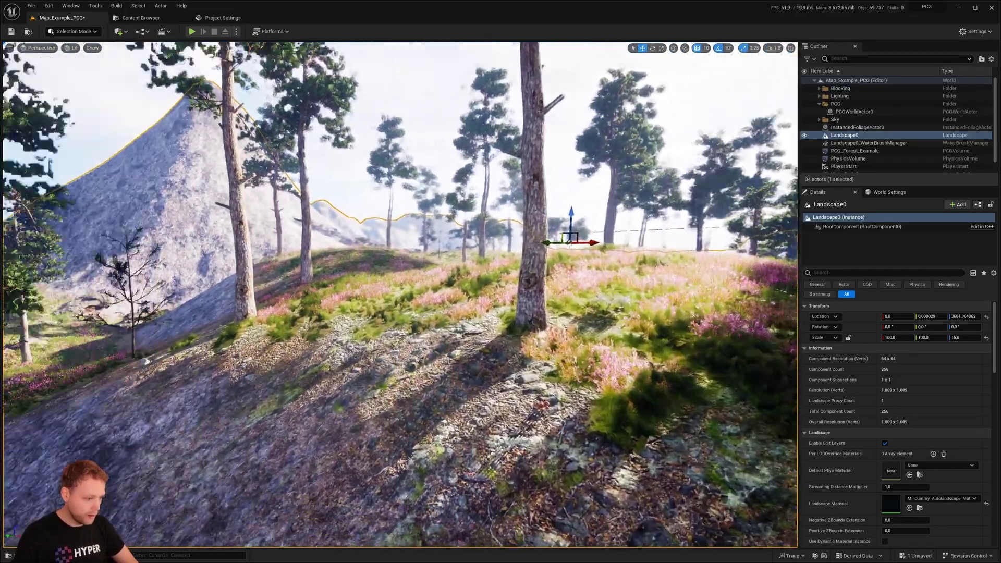
right_drag(147, 360, 104, 386)
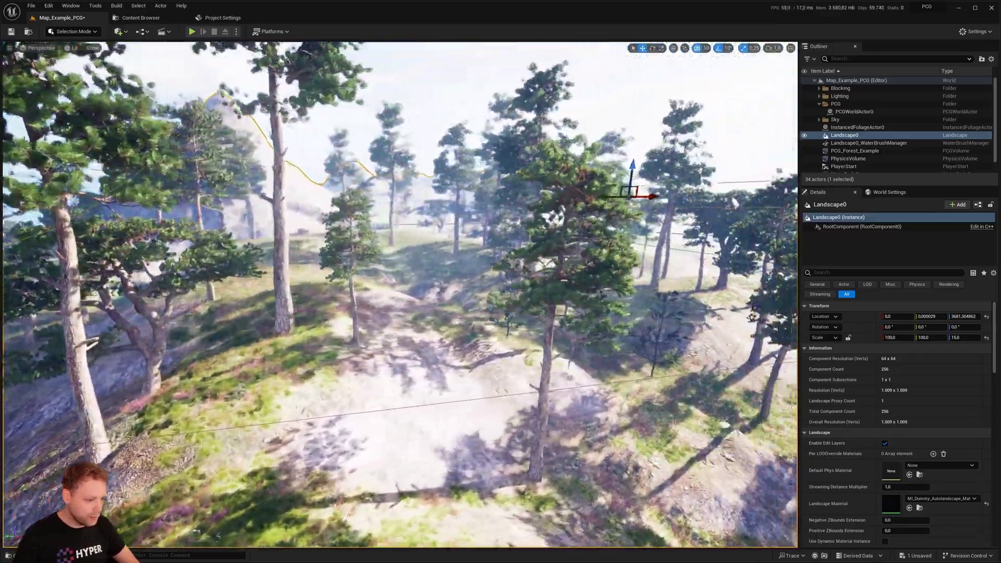
right_drag(399, 295, 500, 221)
key(w)
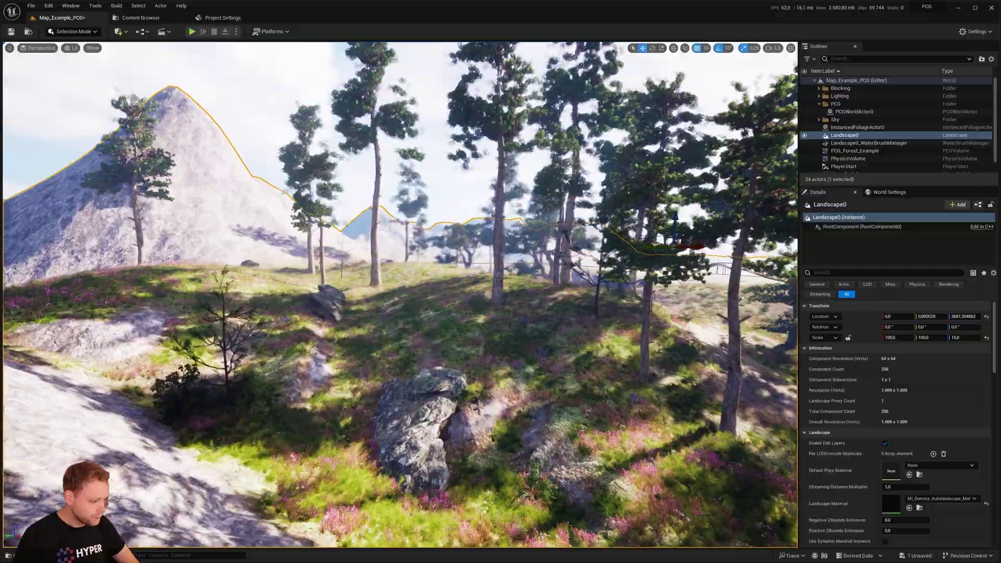
right_drag(399, 294, 399, 295)
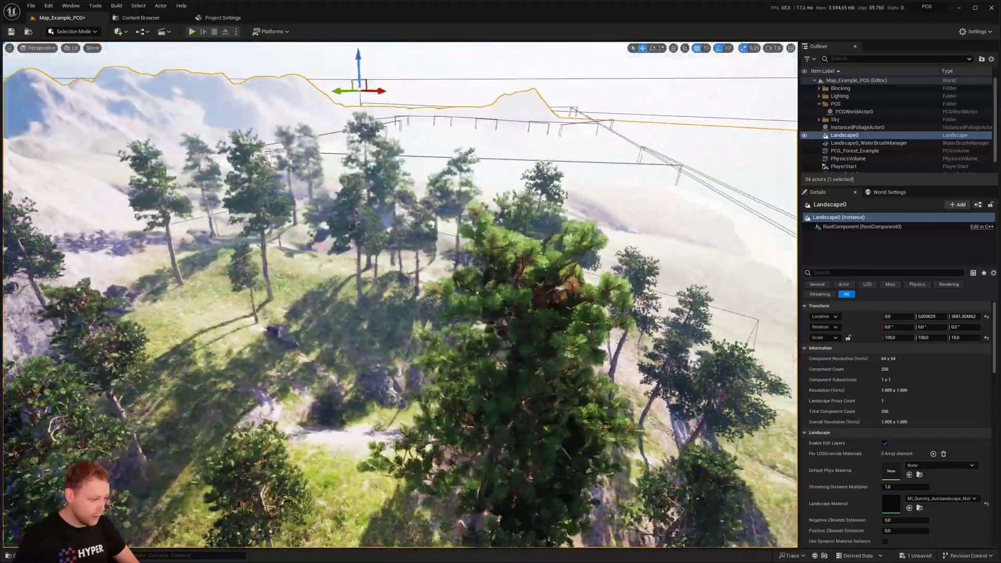
right_drag(362, 353, 352, 352)
right_drag(429, 381, 428, 381)
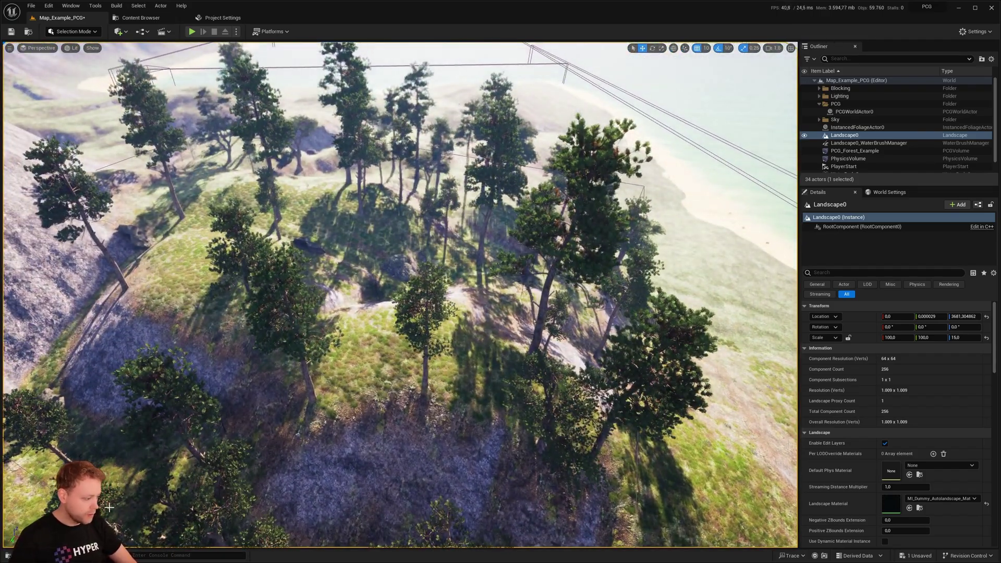
- Place the BP_PCG_Exclusion blueprint from the Blueprints folder on the forested hilltop to clear the trees inside its box
click(35, 555)
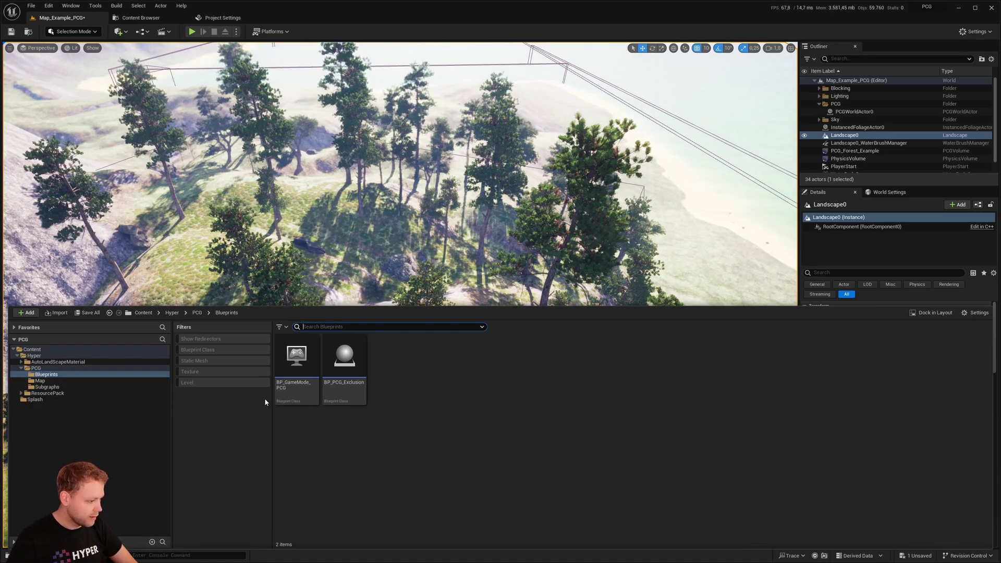
click(347, 368)
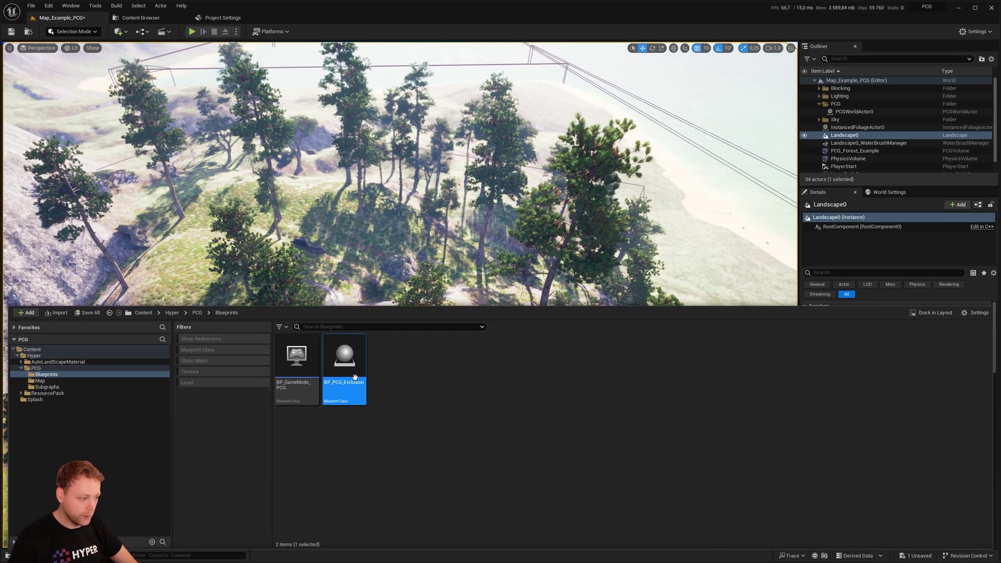
mouse_move(348, 376)
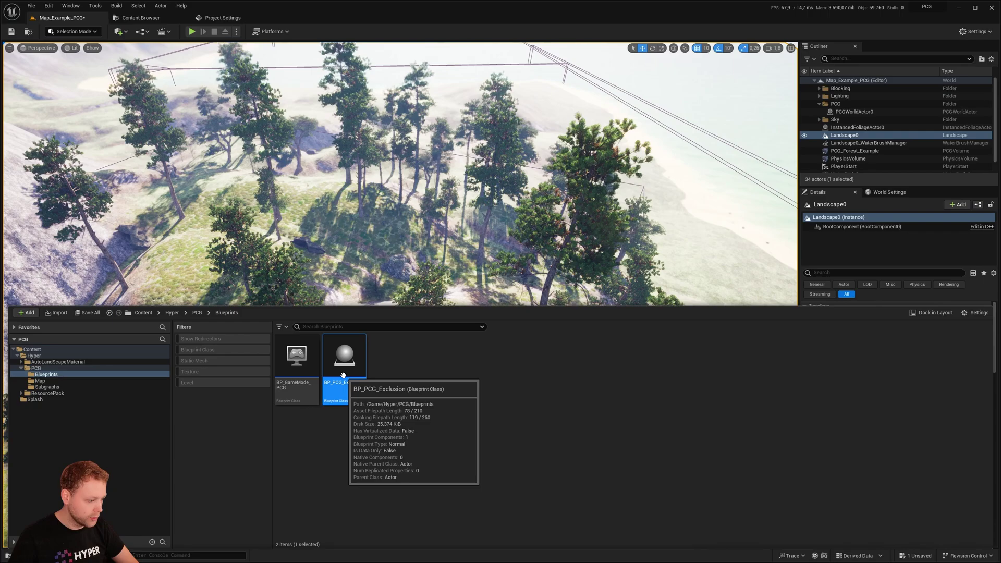
drag(344, 375, 392, 274)
mouse_move(392, 273)
right_down()
mouse_move(392, 308)
mouse_move(392, 260)
right_up()
drag(438, 309, 345, 294)
right_drag(346, 294, 323, 300)
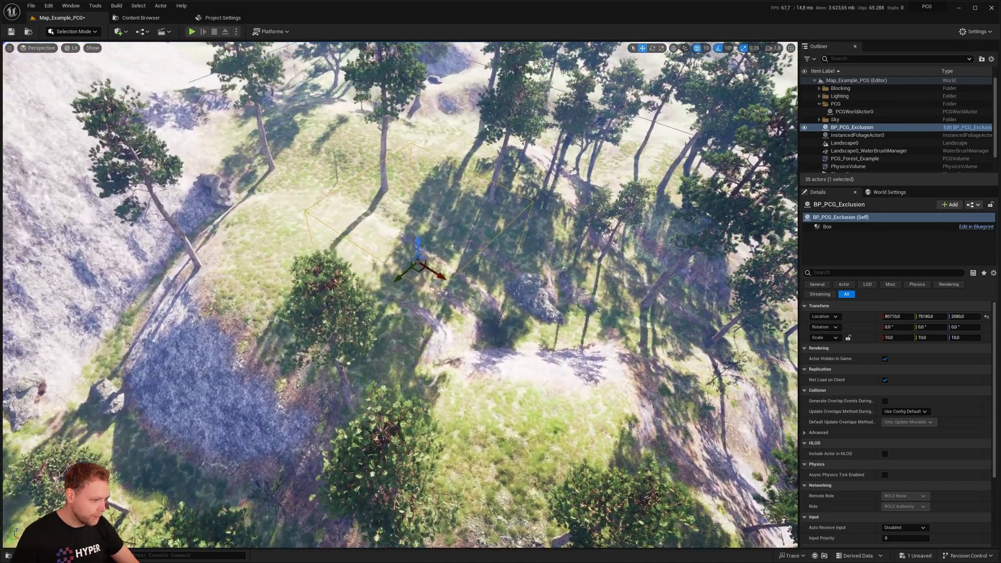
- Enlarge the exclusion box to a scale of 21 in X and 14.75 in Y, and shift it along Y
mouse_move(394, 293)
right_down()
mouse_move(394, 240)
mouse_move(394, 292)
right_up()
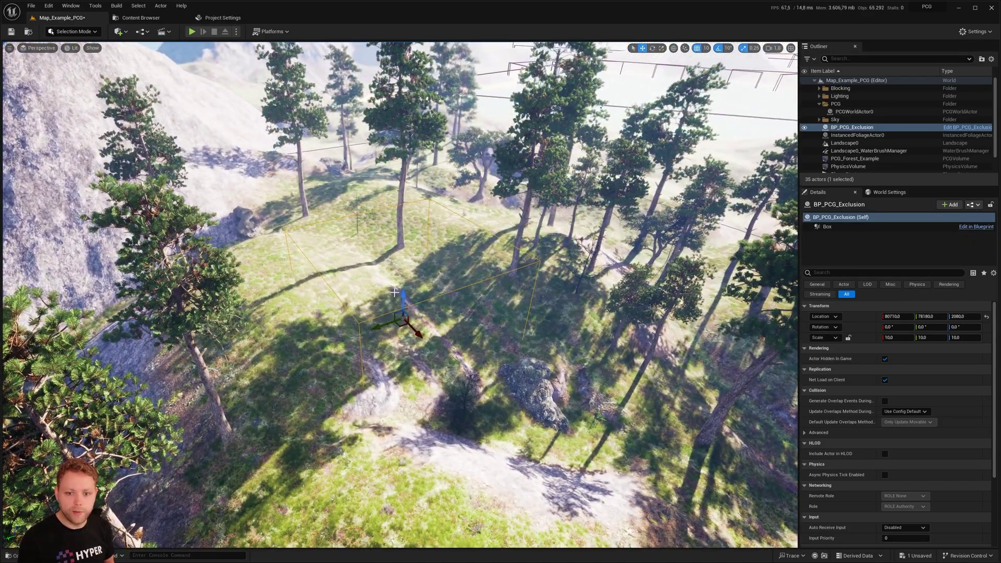
right_drag(437, 254, 397, 235)
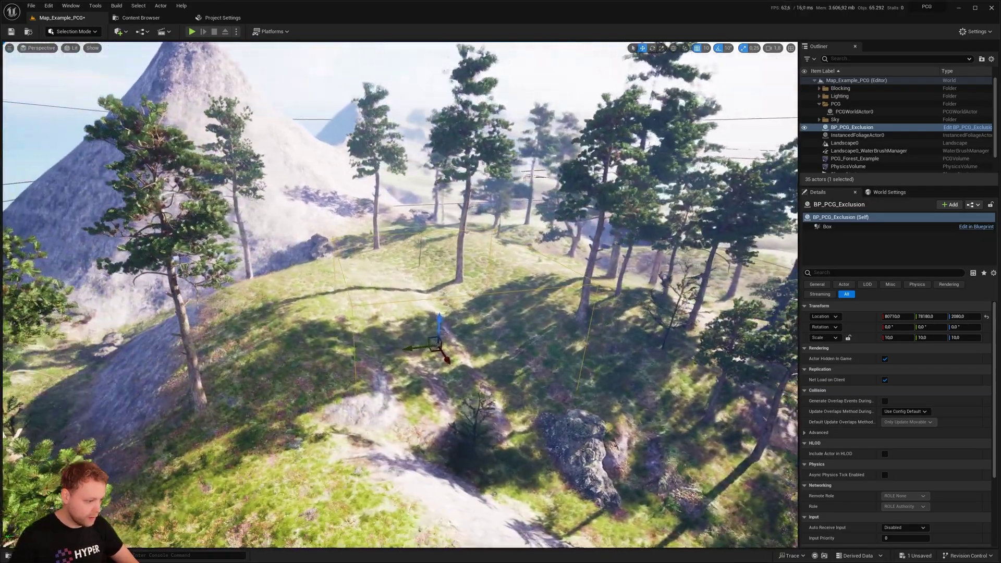
key(r)
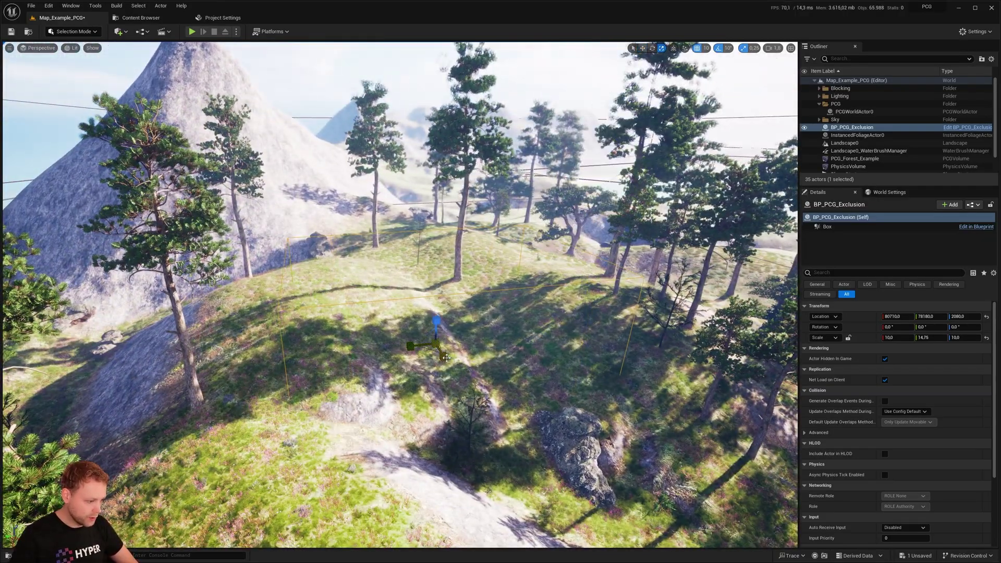
right_drag(431, 314, 448, 282)
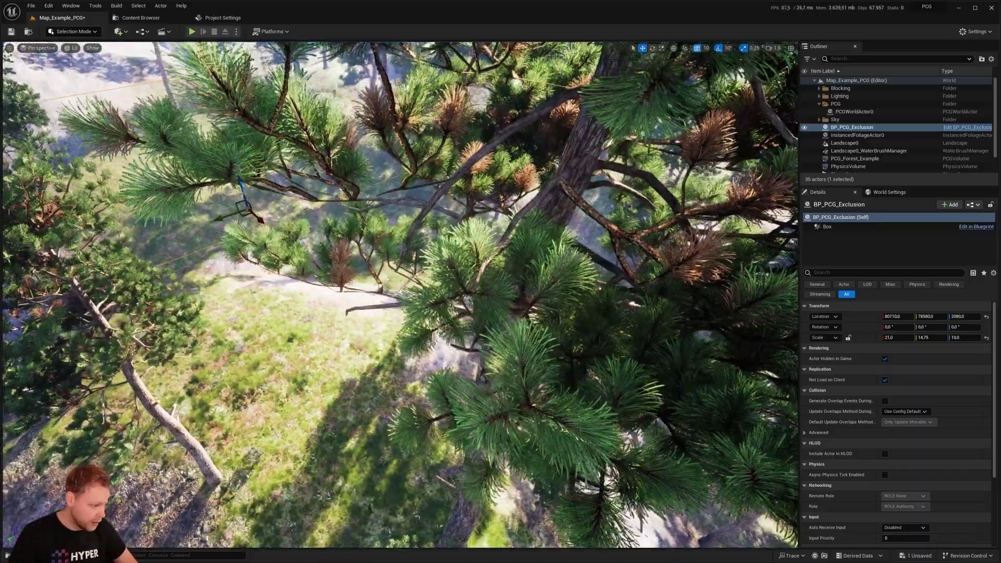
- Inspect the area covered by the exclusion box from several angles, and delete the BP_PCG_Exclusion actor from the level
key(s)
right_drag(401, 295, 190, 405)
key(w)
scroll(424, 208, down, 2)
key(w)
scroll(405, 184, up, 1)
key(s)
right_drag(297, 383, 285, 382)
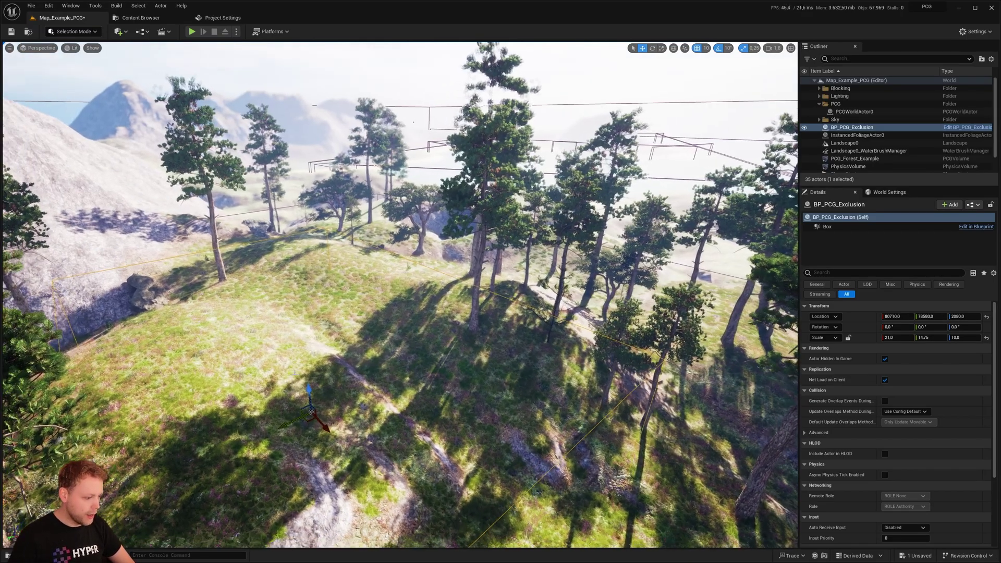
key(Delete)
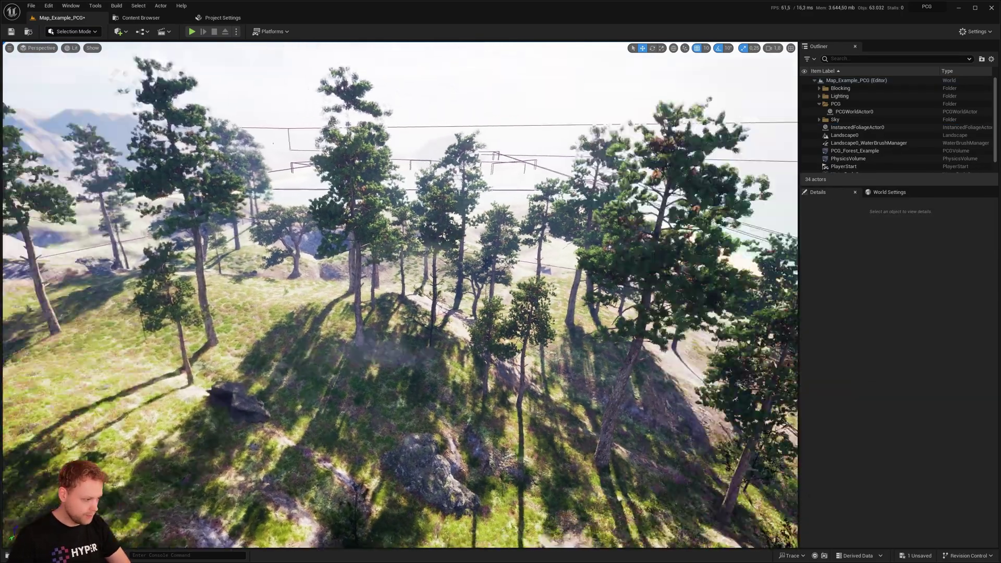
right_drag(326, 412, 335, 398)
- Open the Subgraphs folder of the PCG content and review the Trees, MineableRocks and ForestDebris subgraph assets
key(ctrl+space)
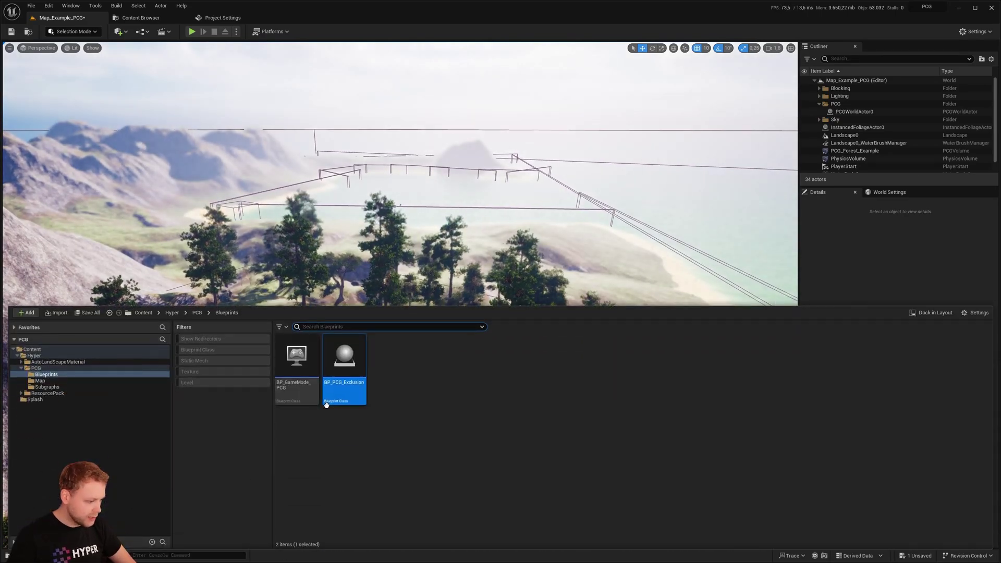
click(52, 368)
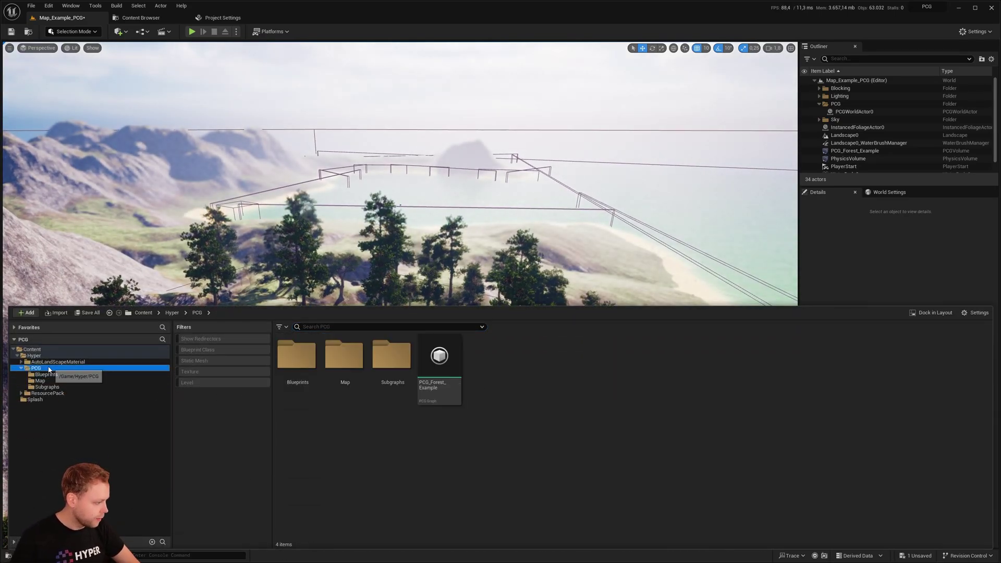
click(437, 388)
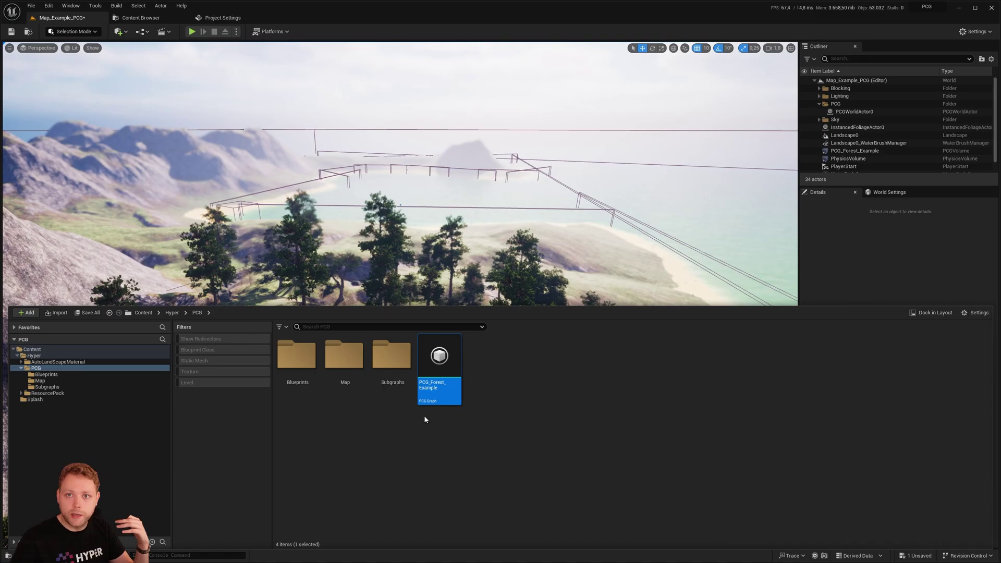
double_click(386, 383)
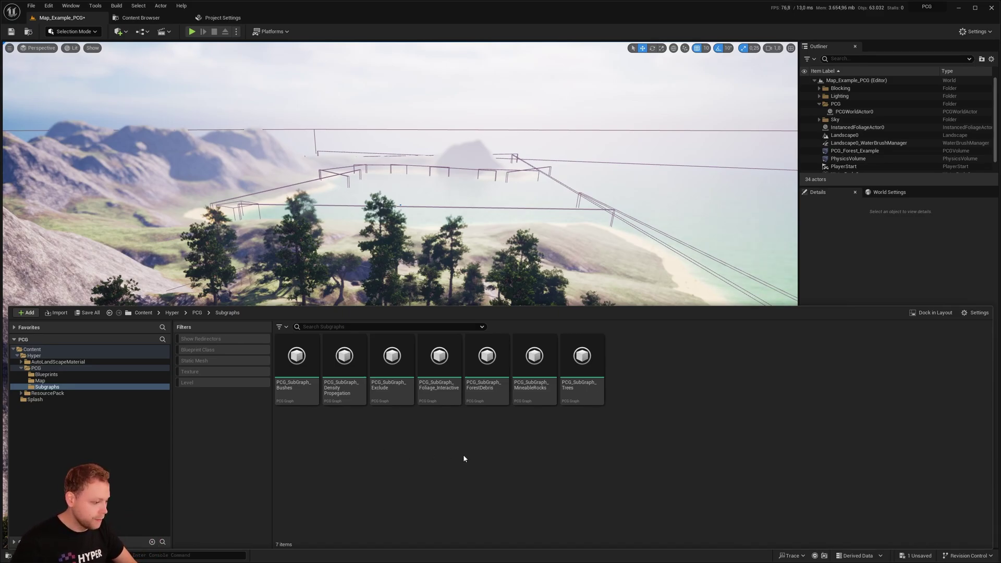
click(582, 365)
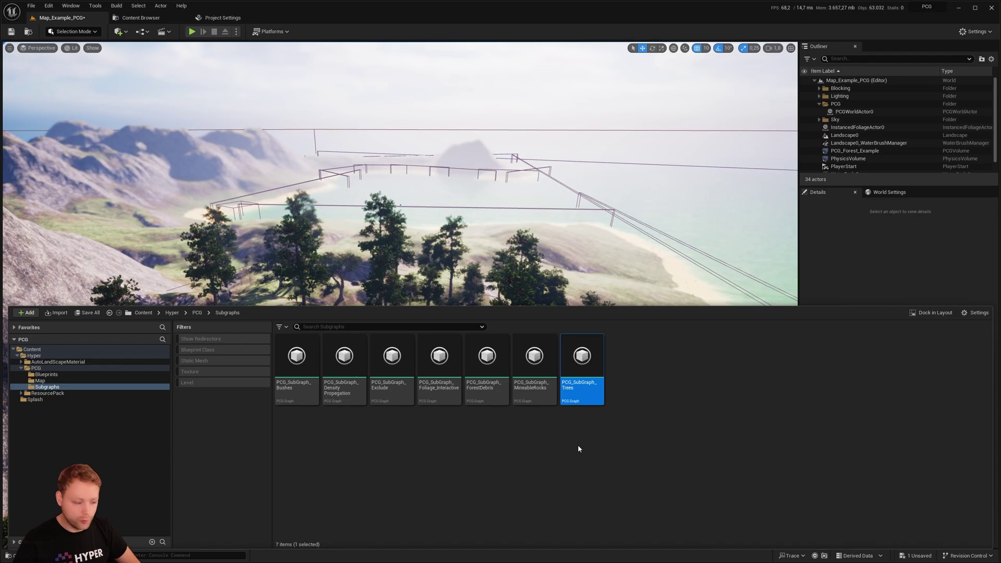
click(535, 365)
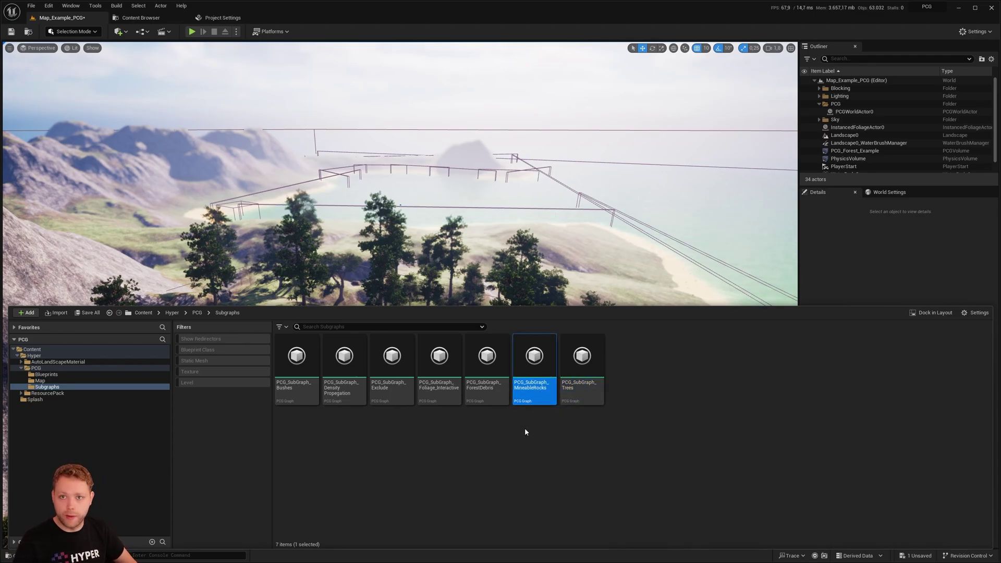
click(487, 375)
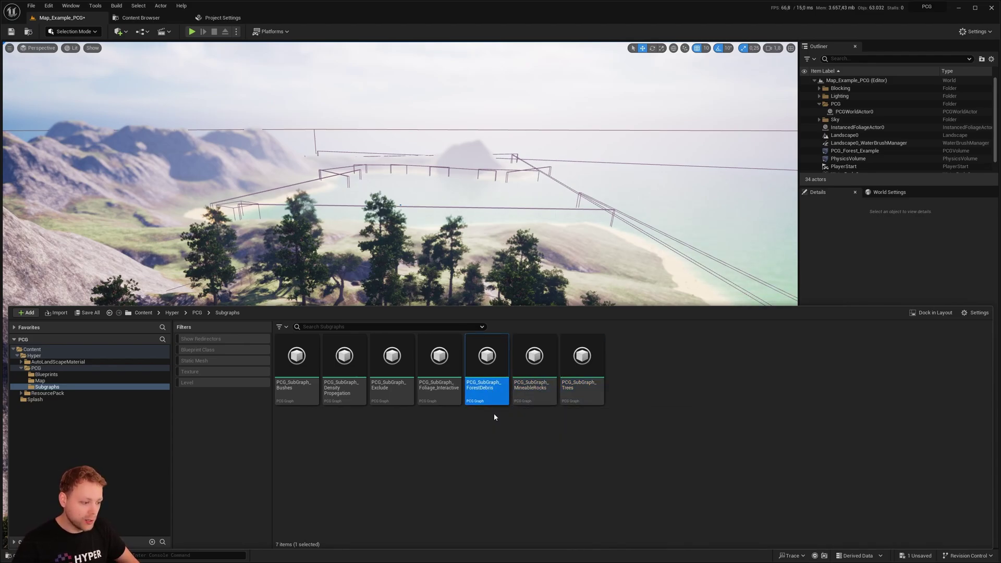
- Inspect the debris and plants on the forest floor, and review the Foliage_Interactive and Bushes subgraph assets
right_drag(493, 251, 453, 208)
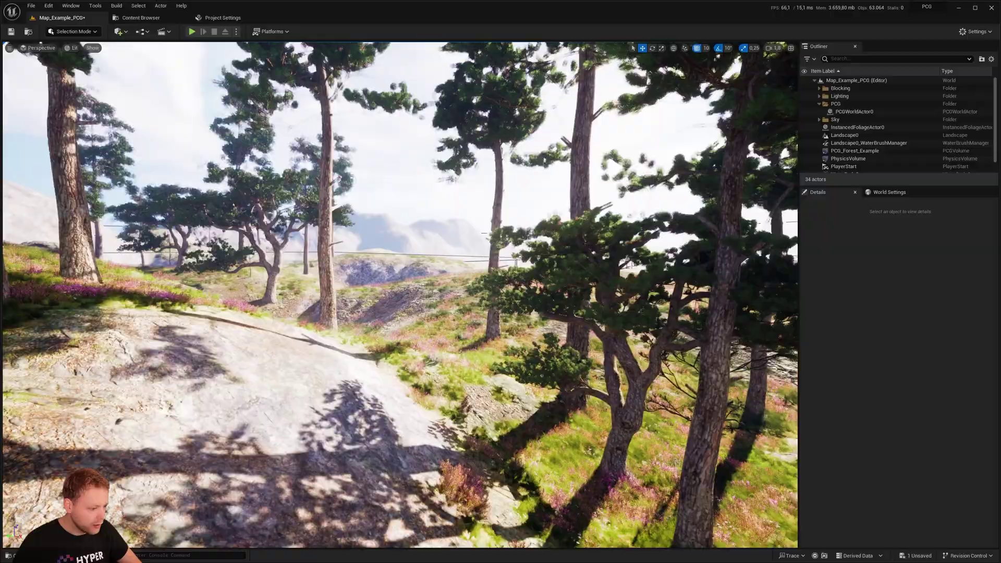
right_drag(456, 167, 432, 171)
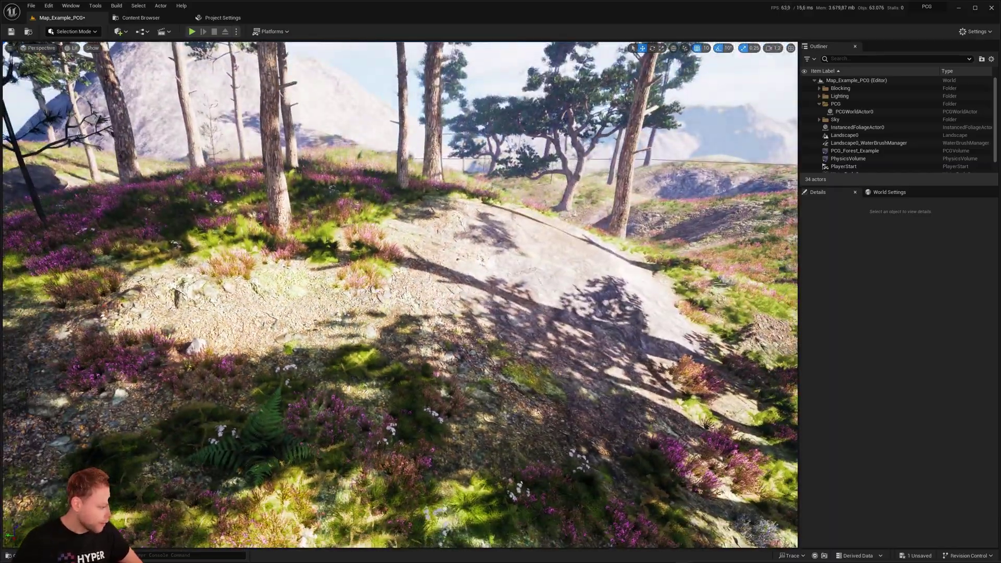
click(21, 555)
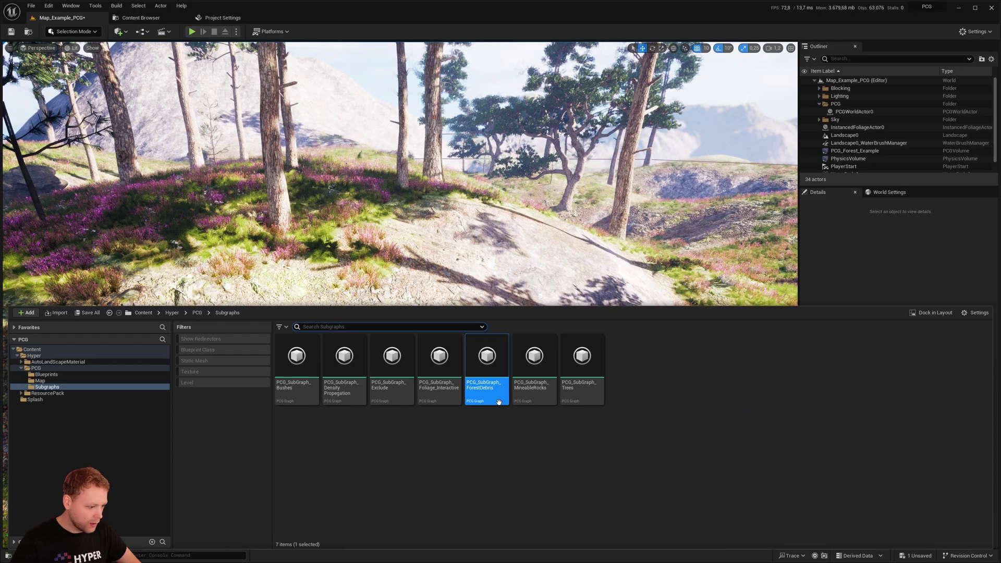
click(447, 399)
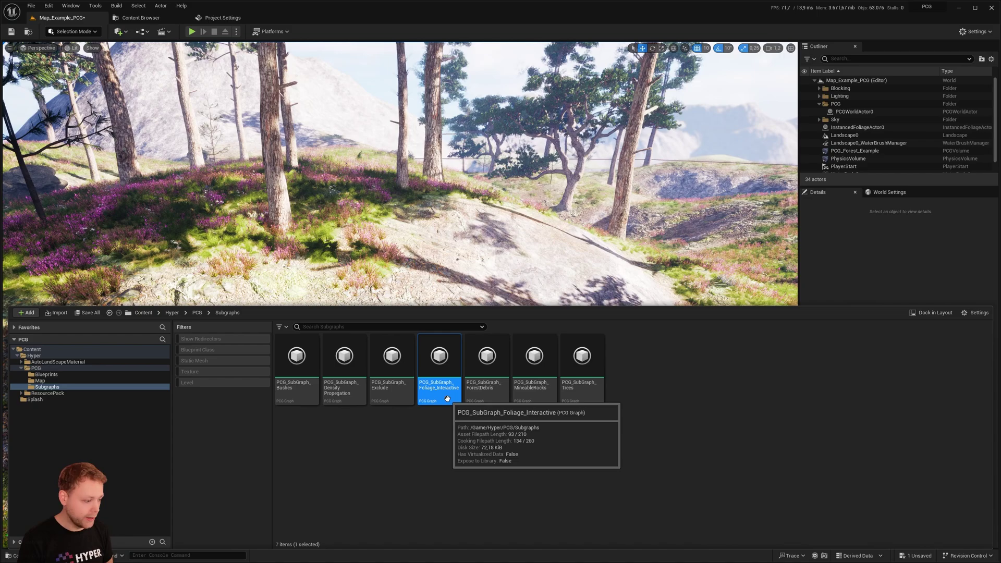
click(372, 437)
click(304, 399)
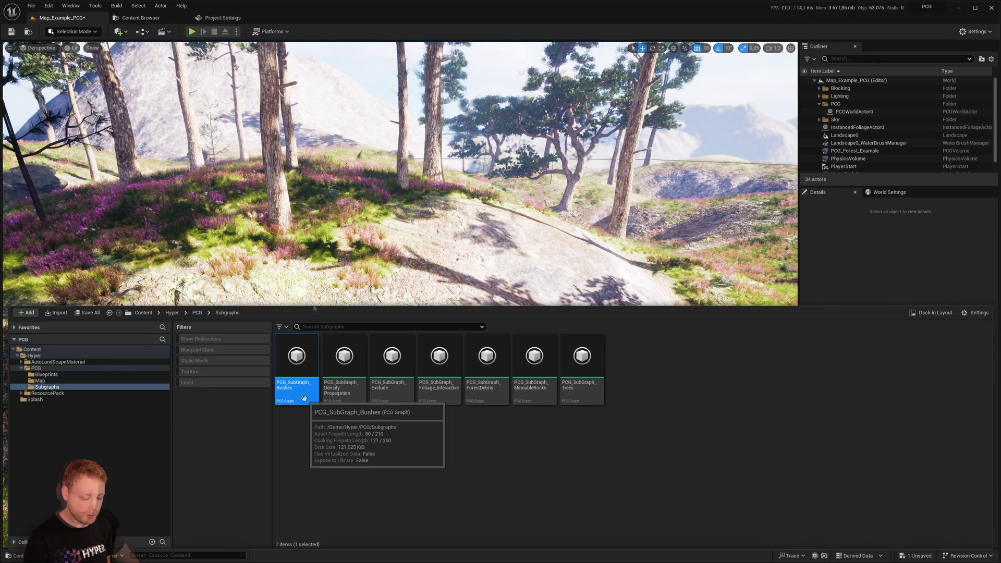
- Open the PCG_Forest_Example graph, dock its editor beside the other tabs and bring the first nodes into focus
right_drag(399, 219, 428, 235)
key(s)
scroll(417, 250, up, 3)
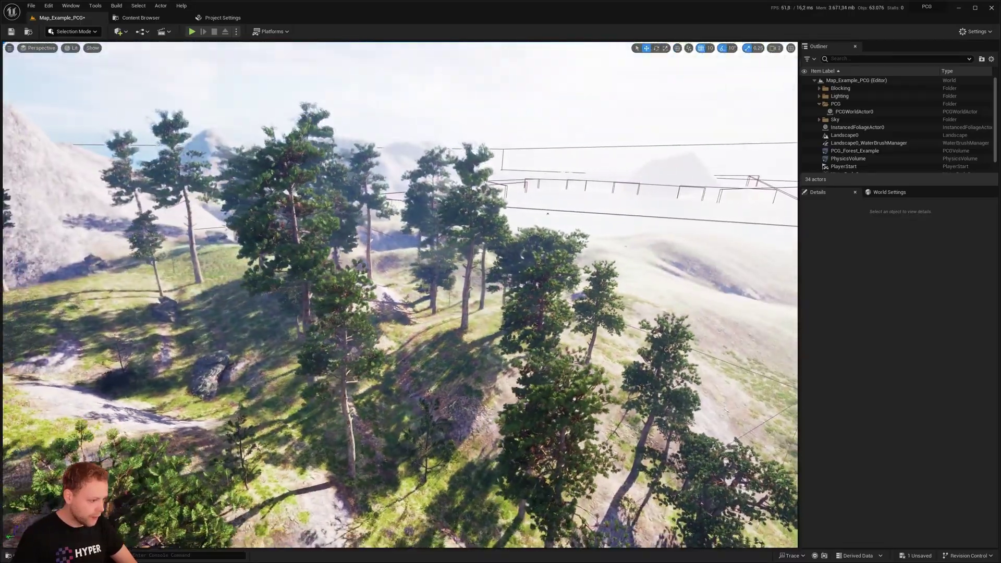
key(ctrl+space)
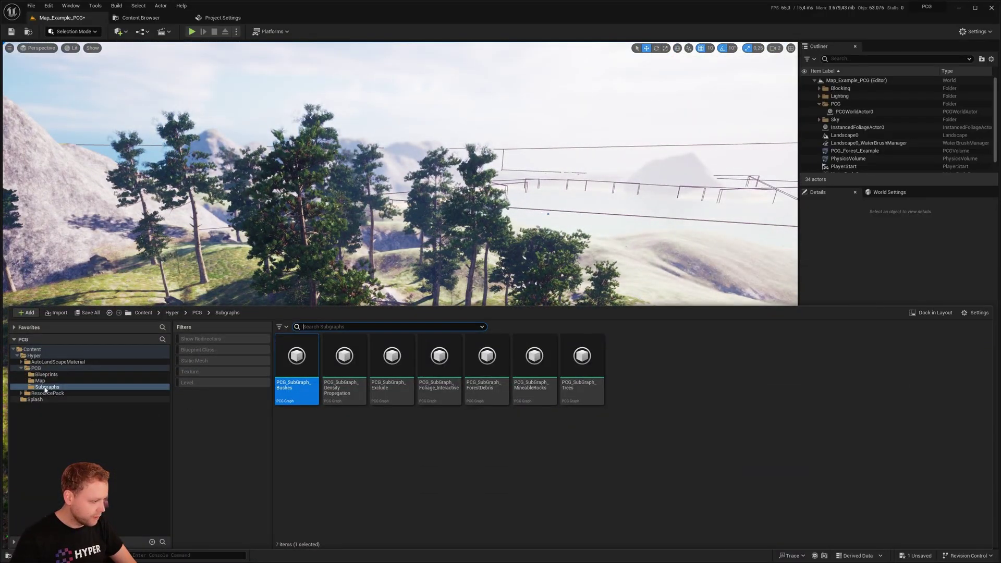
click(36, 368)
click(435, 391)
double_click(435, 391)
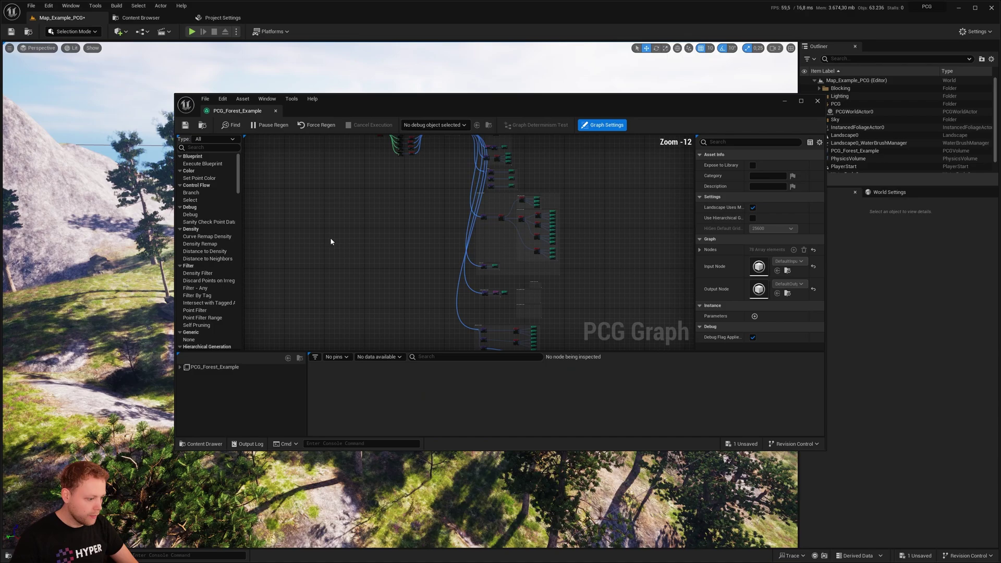
drag(242, 116, 286, 20)
scroll(355, 248, up, 3)
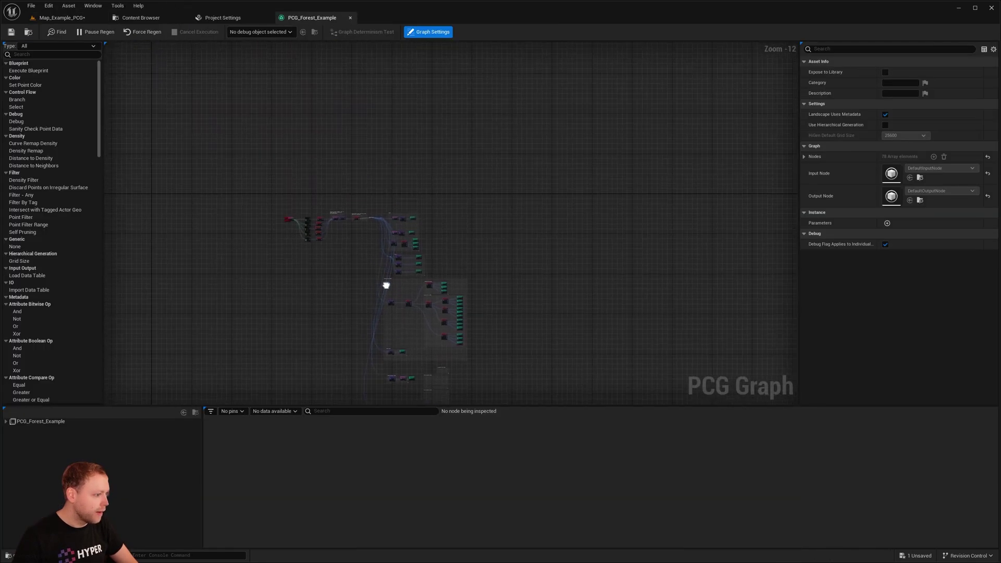
scroll(355, 248, up, 9)
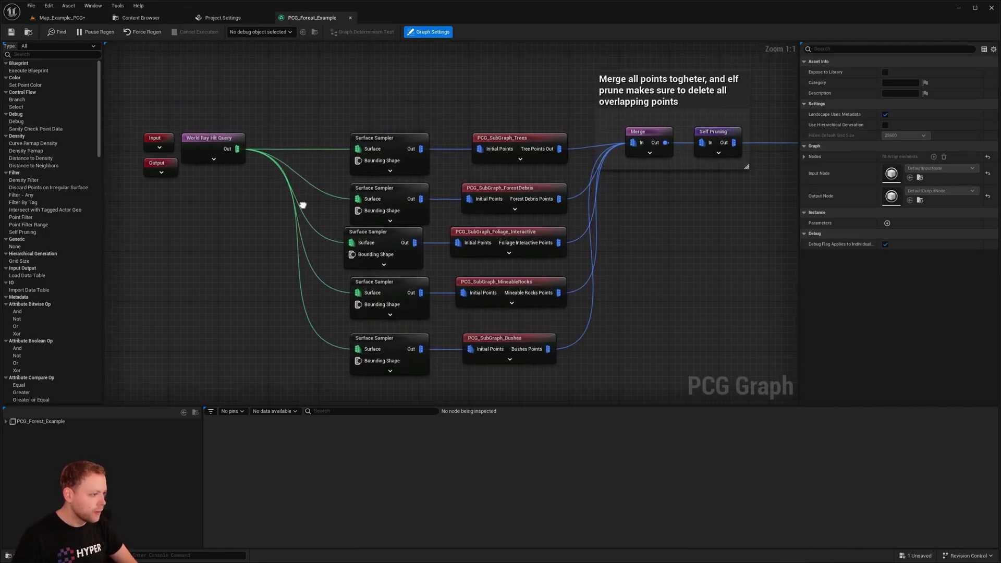
- Examine the World Ray Hit Query node's settings and its links to the five Surface Samplers
click(196, 159)
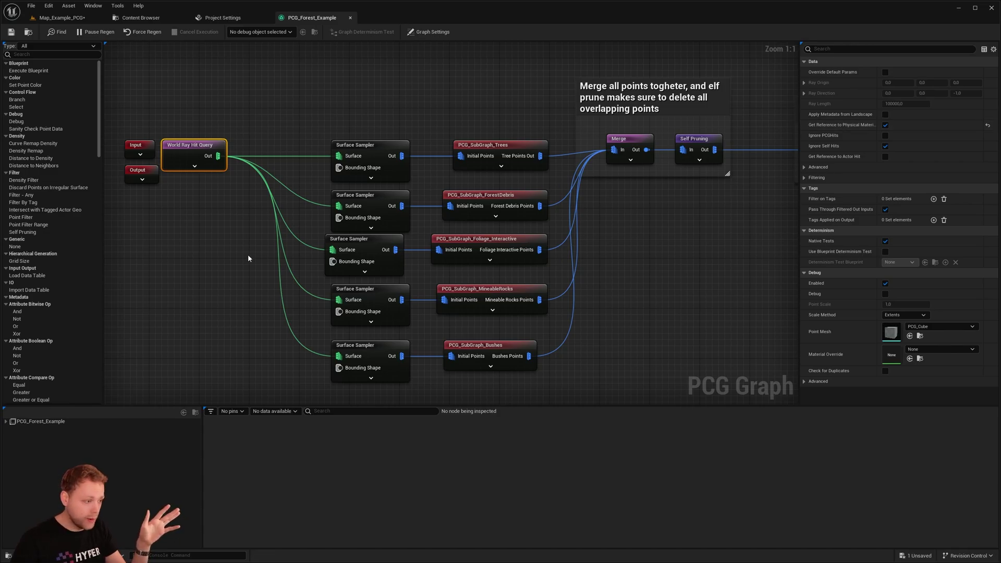
right_drag(248, 255, 336, 274)
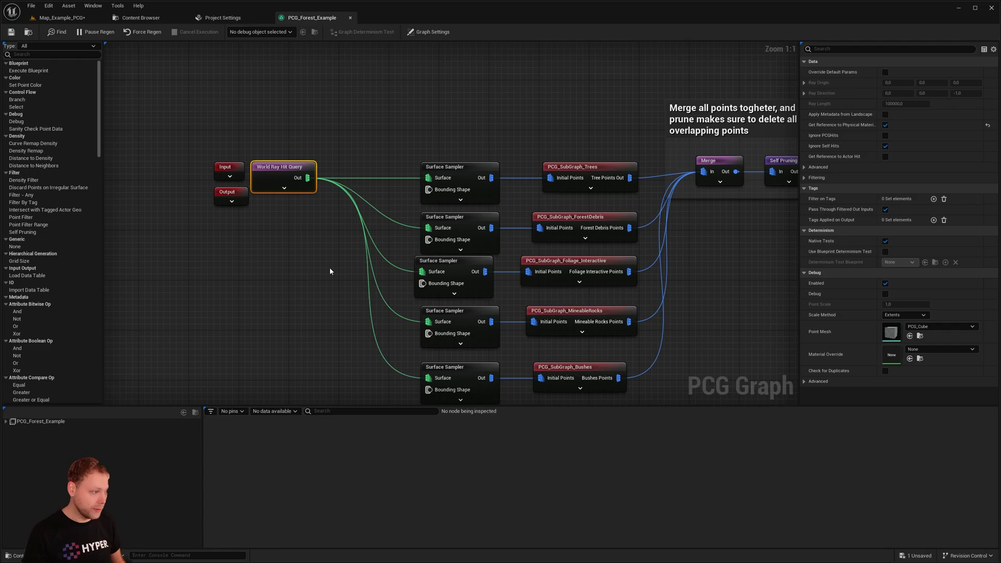
right_drag(287, 262, 280, 287)
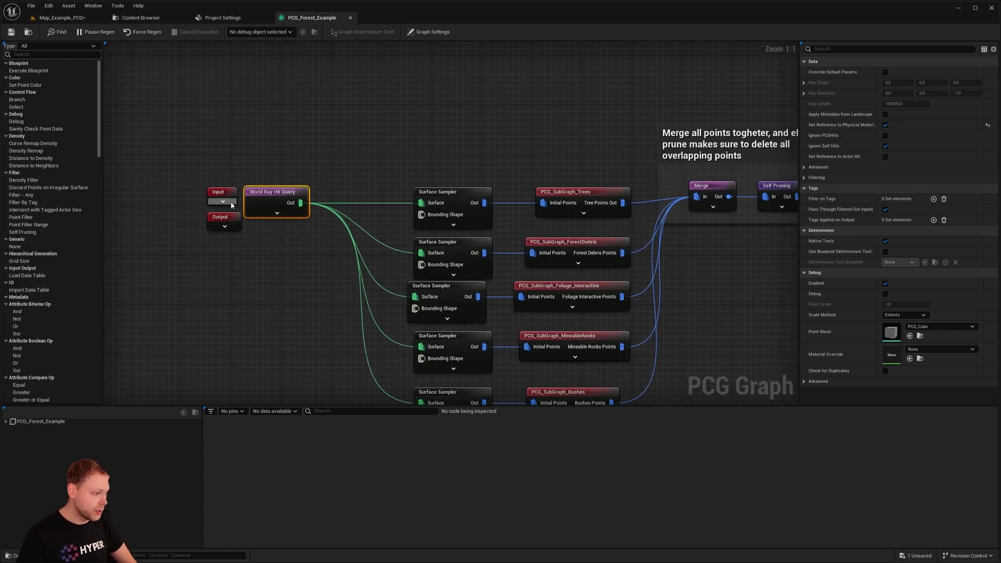
- Expand the Input node to view its output pins, then collapse it and return it beside the World Ray Hit Query node
click(231, 204)
drag(231, 205, 206, 111)
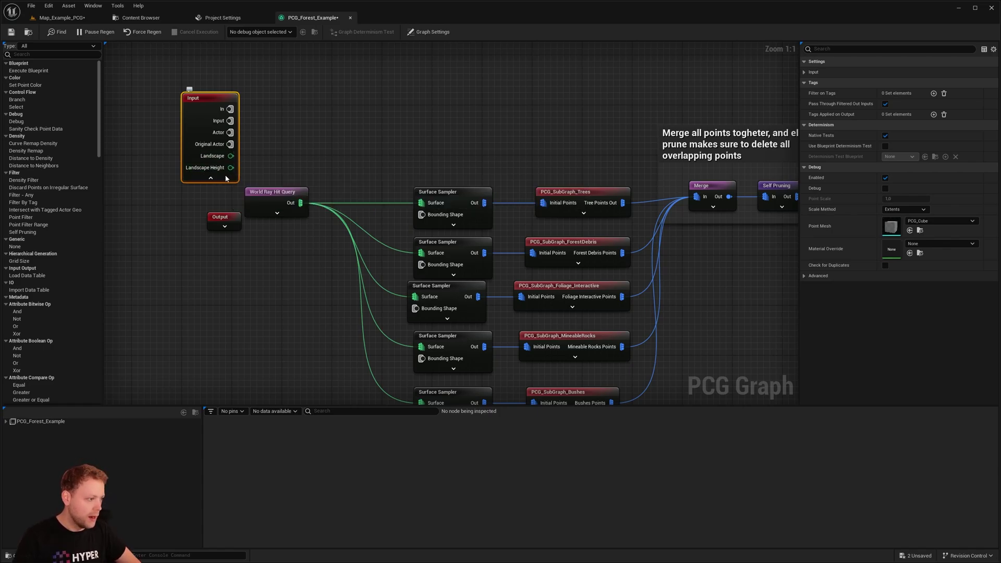
click(210, 178)
drag(209, 102, 235, 193)
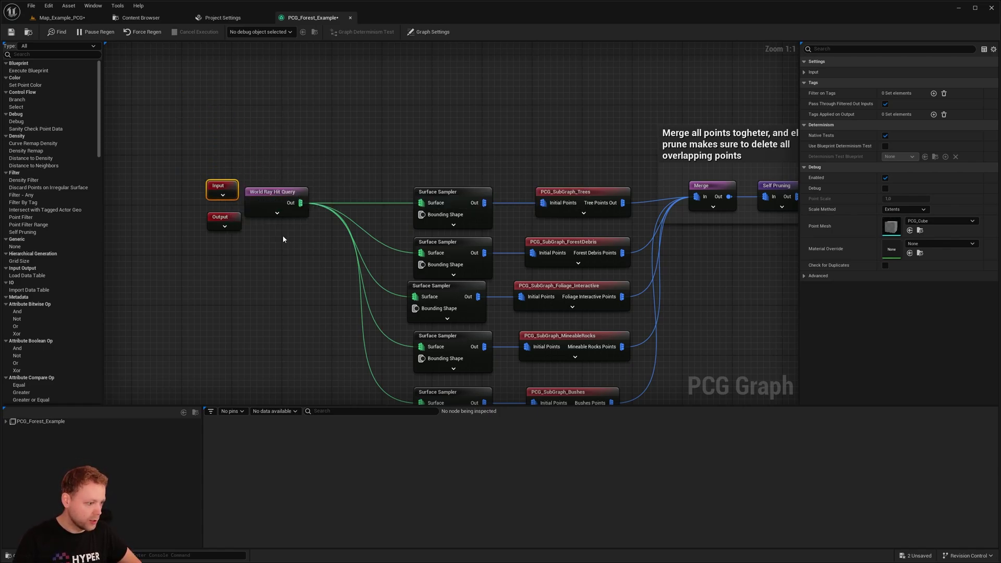
- Trace the World Ray Hit Query output to the Surface Sampler feeding the Trees subgraph and examine that sampler's settings
right_drag(283, 239, 237, 217)
click(268, 247)
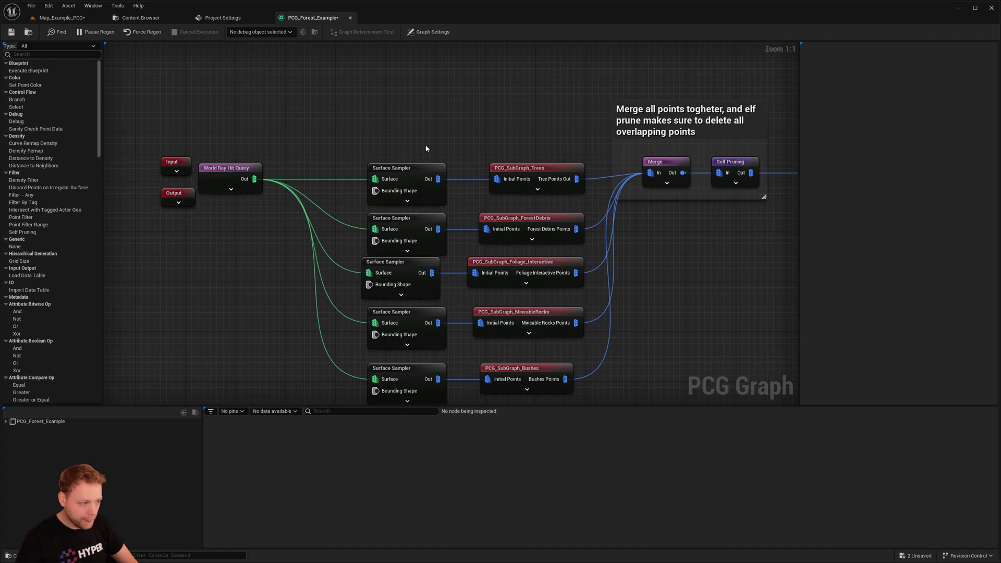
click(406, 171)
click(225, 168)
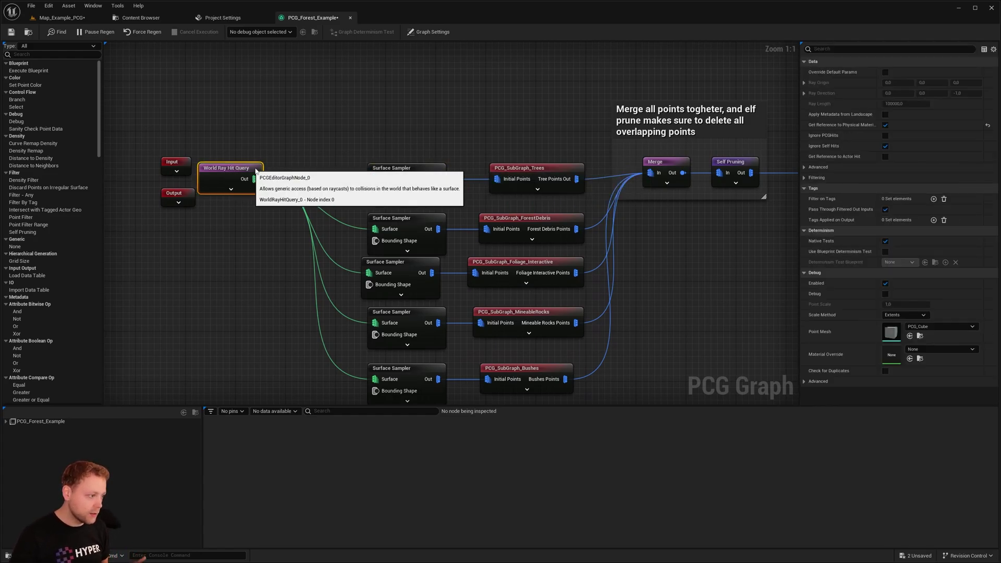
right_drag(384, 147, 363, 127)
click(375, 131)
click(378, 148)
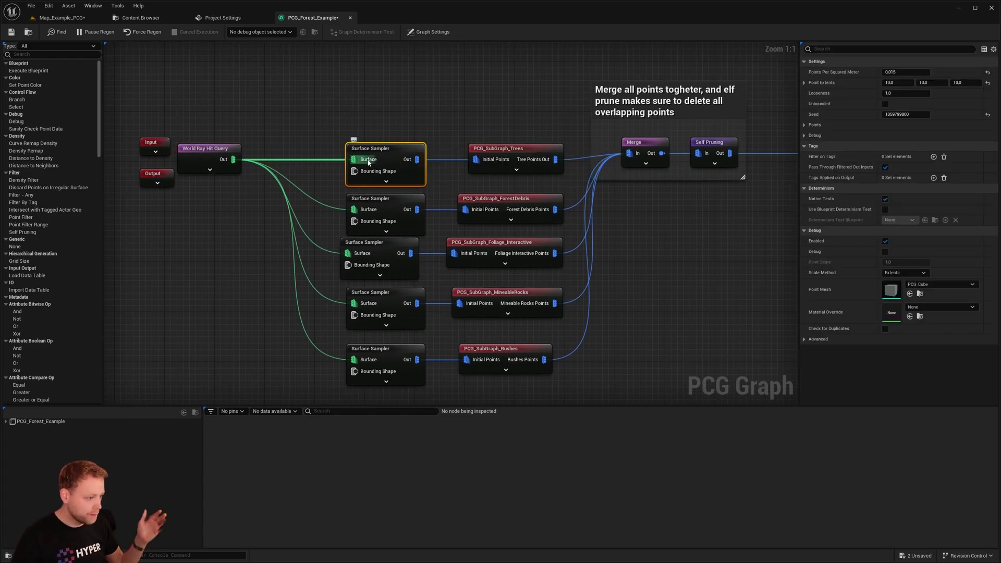
- Compare the points-per-square-meter and seed settings of the Surface Samplers feeding the Trees, ForestDebris, MineableRocks and Bushes subgraphs
click(379, 142)
click(380, 146)
click(387, 232)
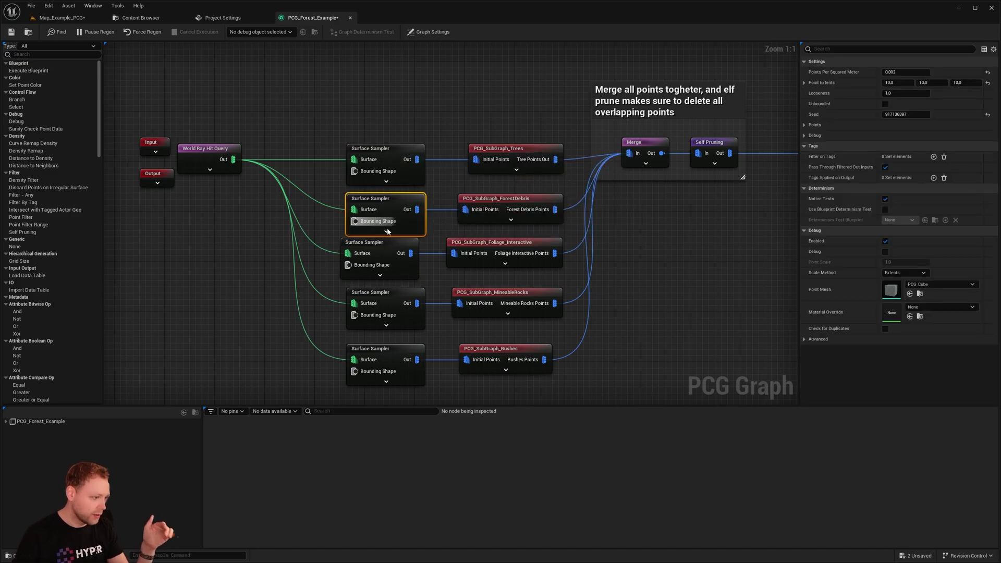
click(385, 300)
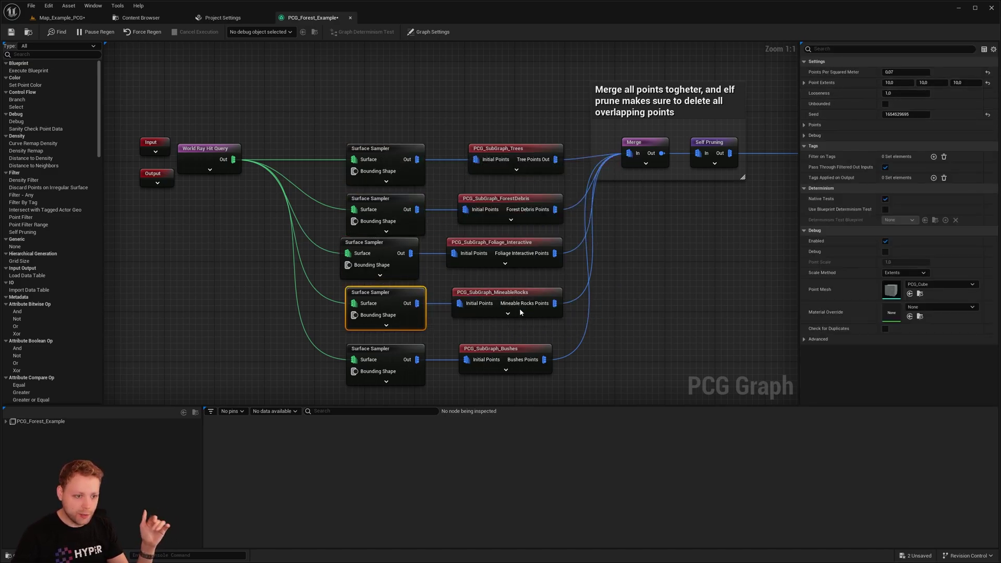
click(385, 350)
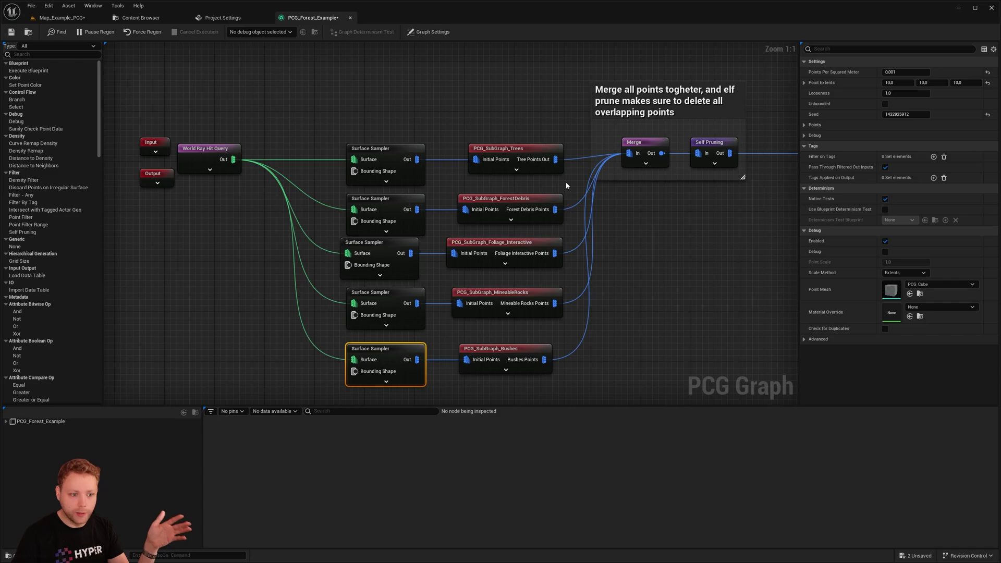
- Inspect the Trees, ForestDebris, Foliage_Interactive, MineableRocks and Bushes subgraph nodes and the graph asset assigned to each
right_drag(565, 181, 478, 179)
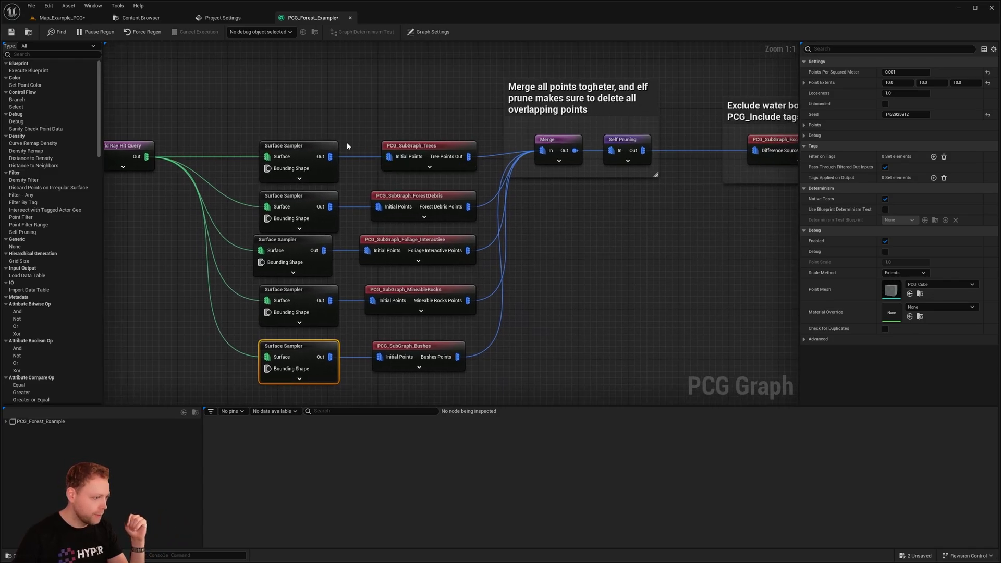
click(406, 147)
right_drag(545, 343, 537, 284)
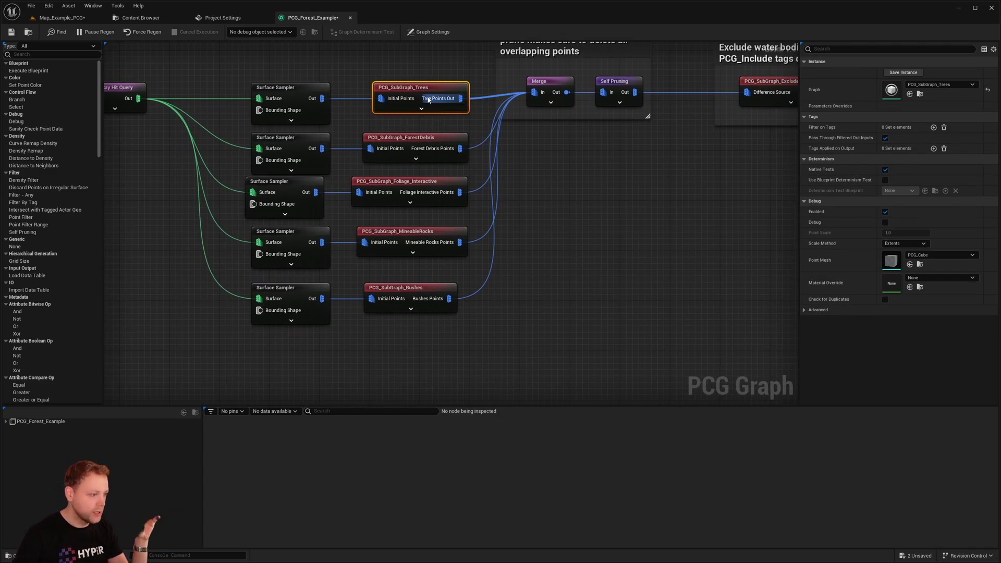
click(428, 144)
click(429, 188)
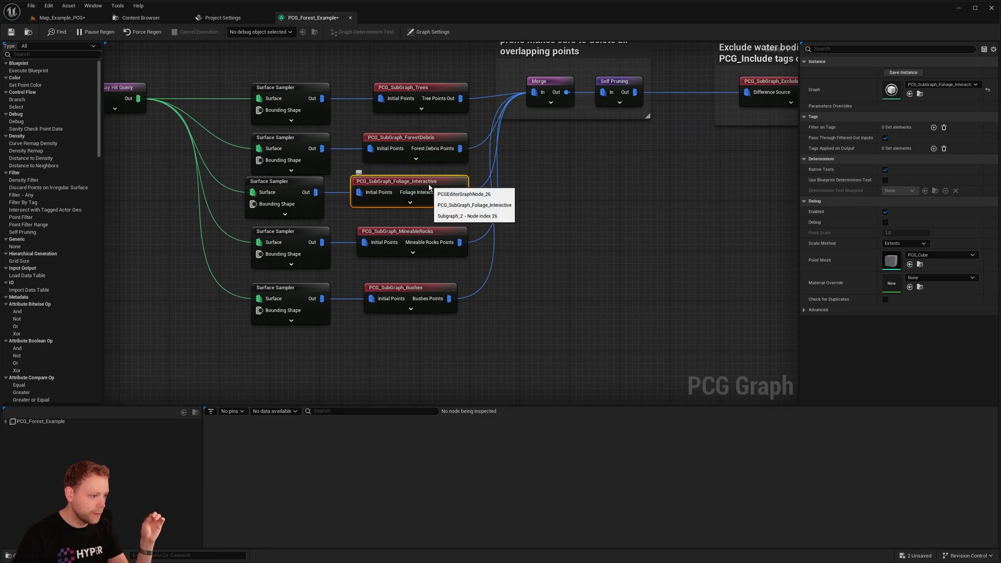
click(417, 234)
click(431, 288)
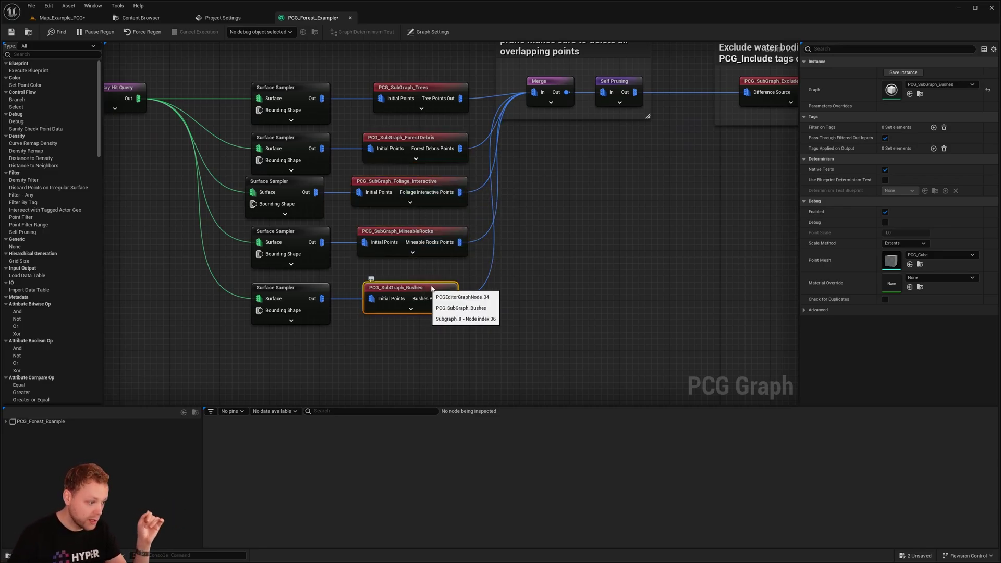
- Select the Bushes subgraph together with its Surface Sampler to point out the pair, and clear the selection
right_drag(546, 289, 546, 302)
drag(501, 348, 313, 308)
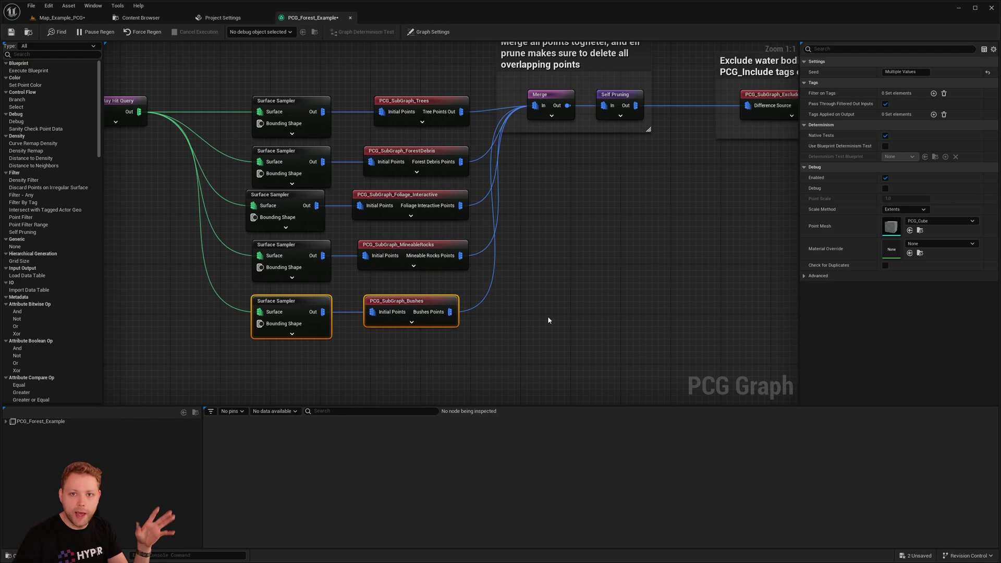
right_drag(601, 277, 599, 307)
click(599, 307)
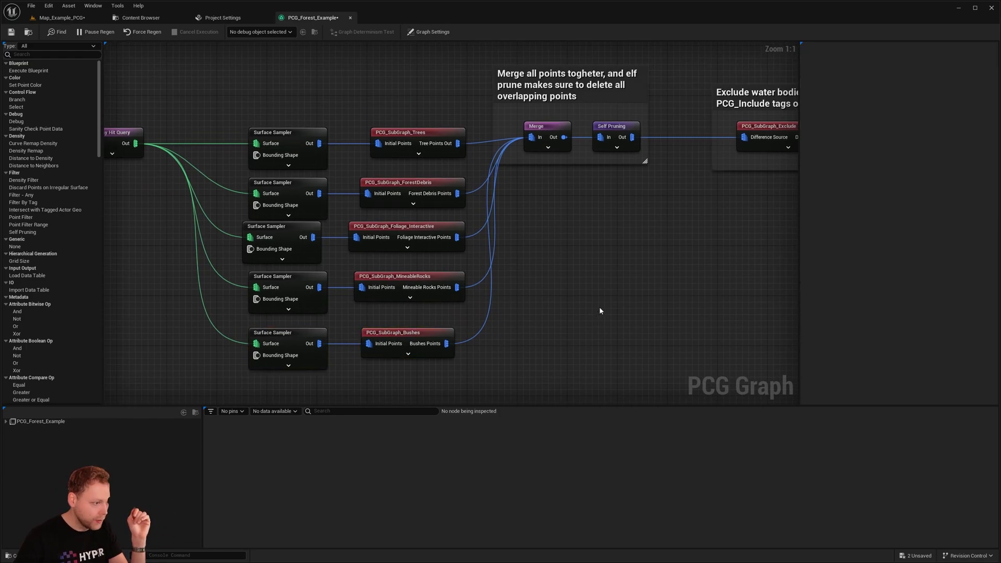
- Examine the Self Pruning node's settings and the PCG_SubGraph_Exclude node, following its output through the To Point node
right_drag(640, 192, 356, 216)
click(327, 150)
right_drag(443, 199, 412, 218)
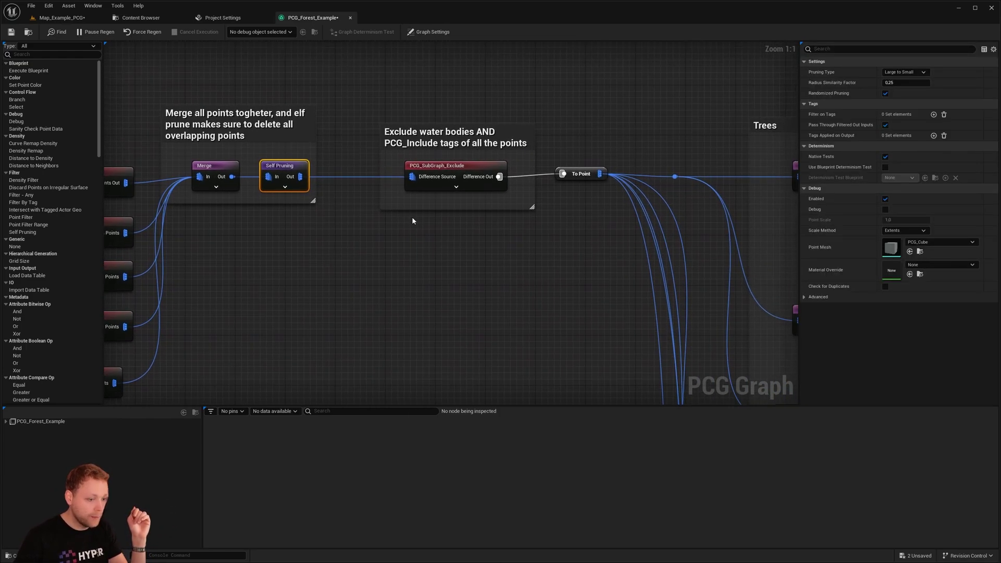
click(456, 178)
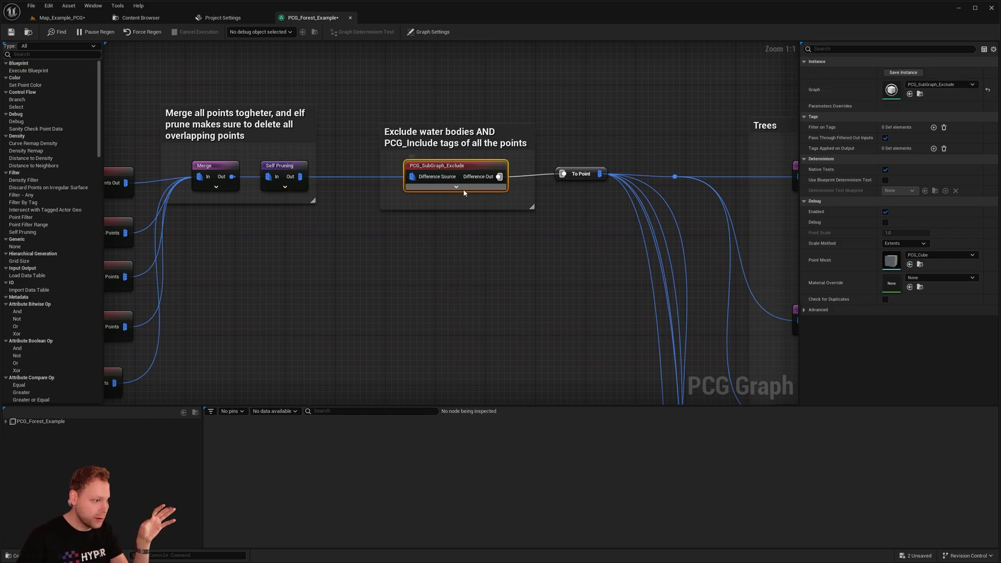
right_drag(500, 223, 413, 249)
right_drag(550, 249, 314, 208)
right_drag(123, 175, 189, 169)
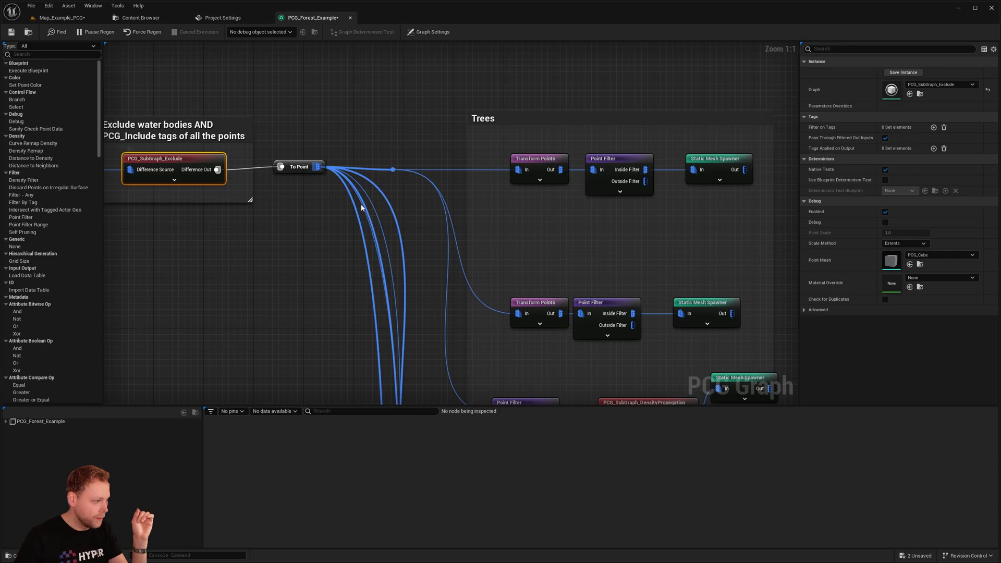
- Follow the To Point output into the Trees group and select its three node branches one after another for review
right_drag(361, 208, 298, 187)
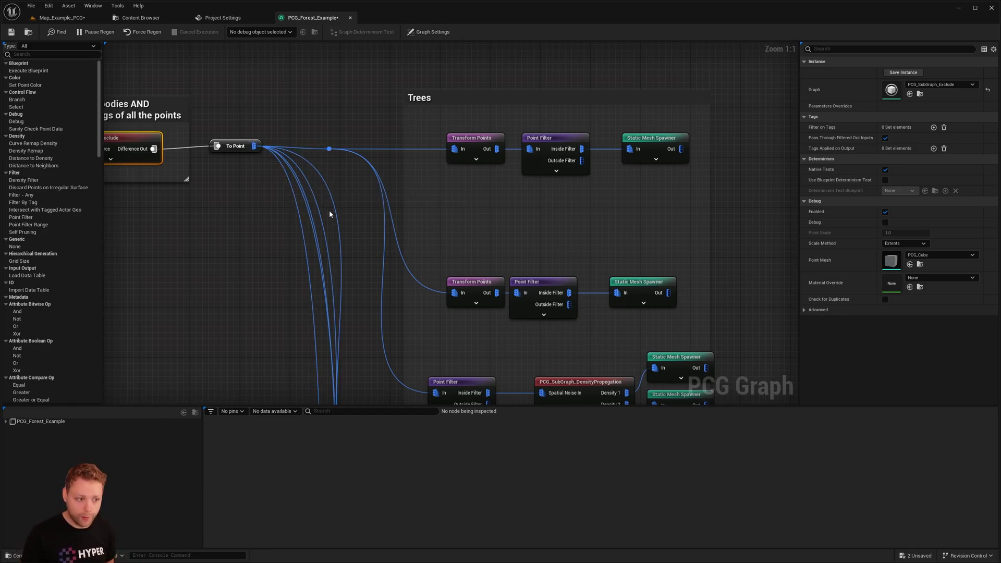
right_drag(536, 270, 487, 280)
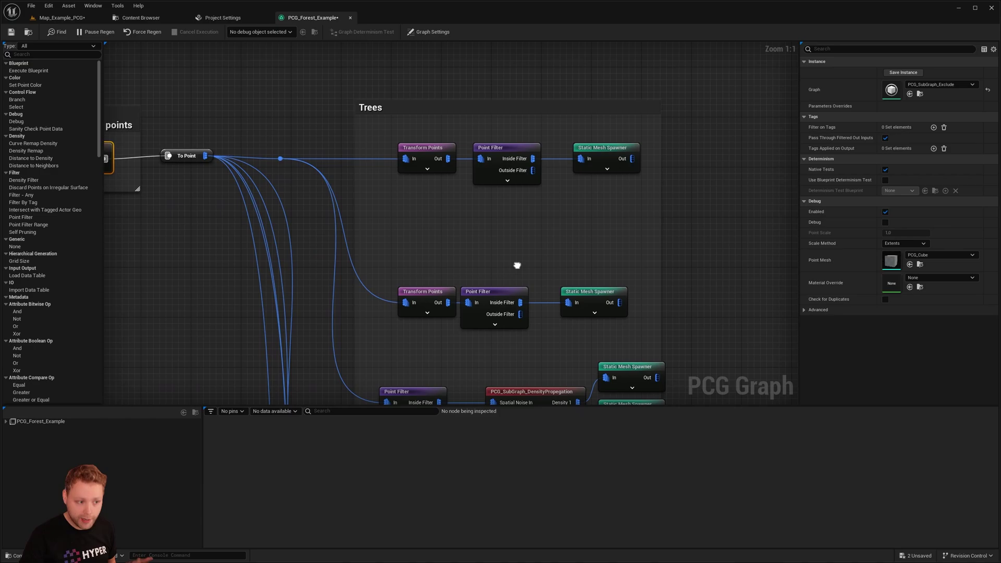
right_drag(504, 233, 474, 212)
click(612, 114)
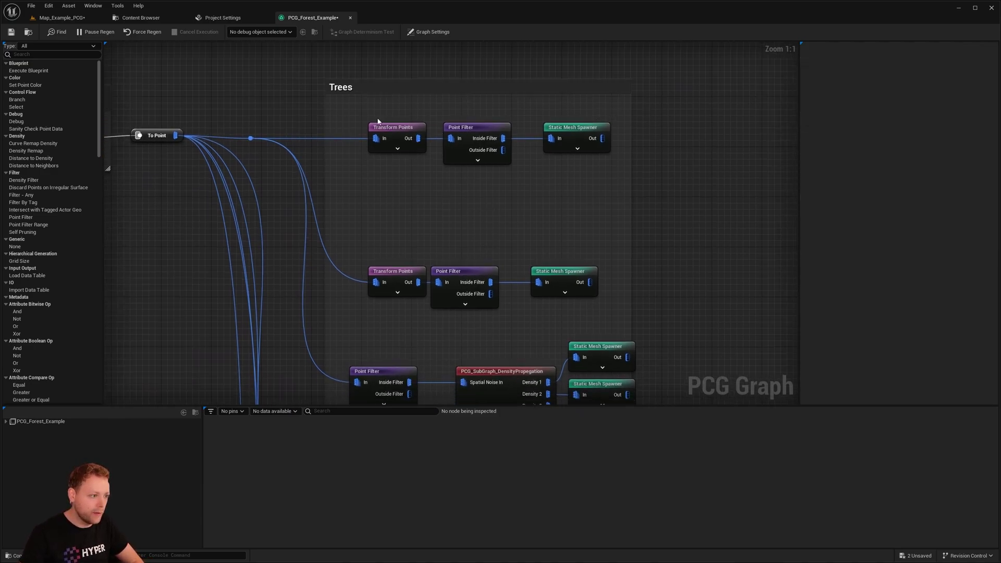
drag(365, 106, 580, 184)
click(389, 140)
right_drag(433, 223, 407, 192)
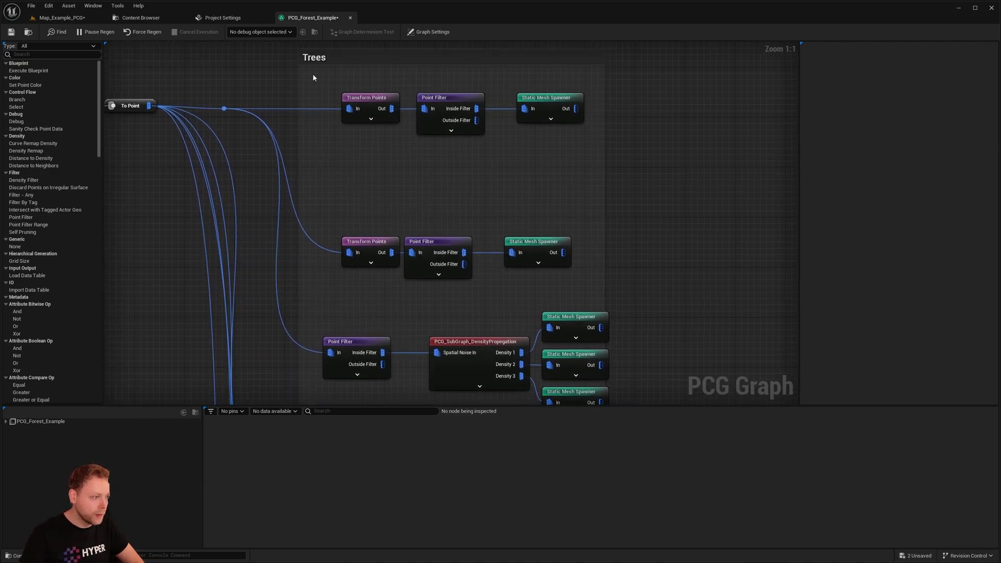
drag(334, 83, 580, 179)
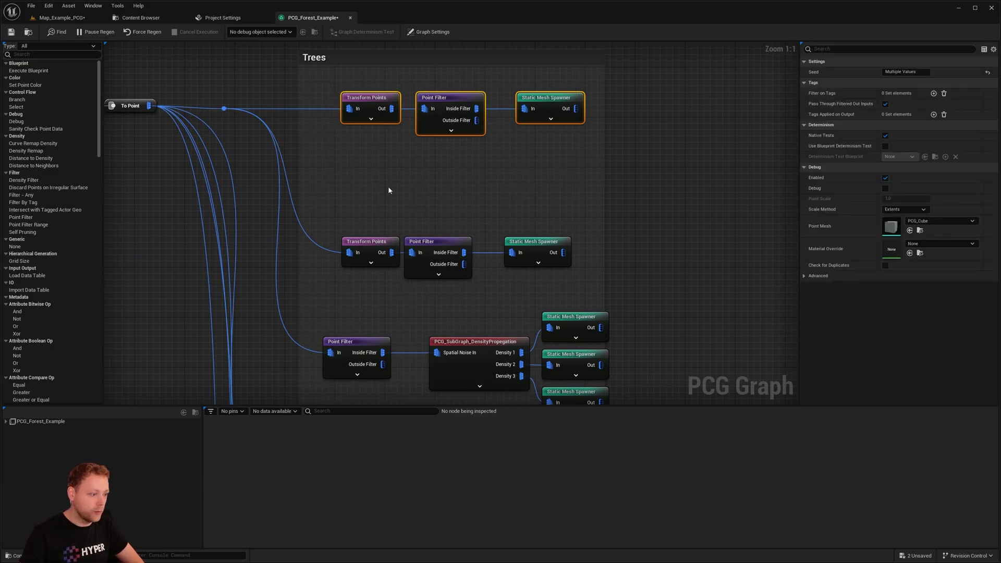
drag(341, 201, 566, 282)
right_drag(425, 317, 386, 212)
drag(305, 198, 579, 322)
- Review the Debris group by selecting each Point Filter and Static Mesh Spawner row in turn
right_drag(449, 329, 409, 119)
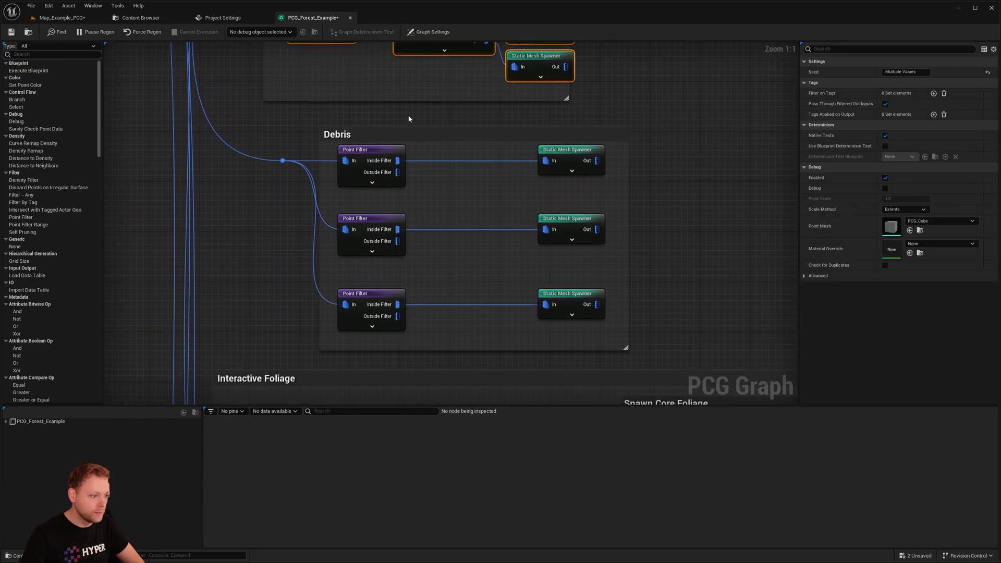
click(467, 189)
drag(358, 194, 545, 168)
click(427, 207)
drag(355, 207, 550, 239)
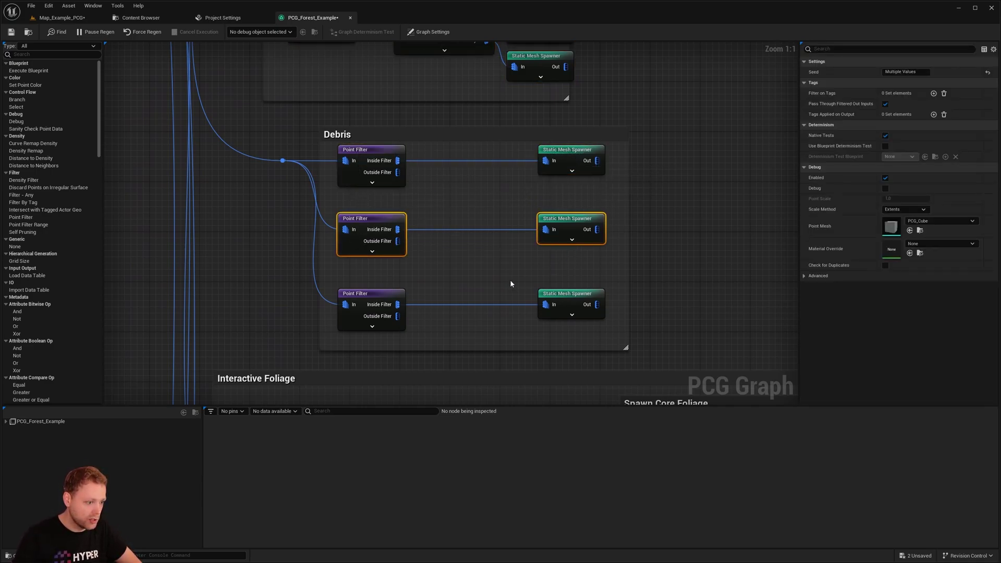
click(434, 282)
right_drag(434, 282, 427, 249)
drag(392, 251, 542, 313)
- Survey the Interactive Foliage group, including the Spawn Core Foliage section and its chained DensityPropegation subgraphs
right_drag(542, 312, 540, 235)
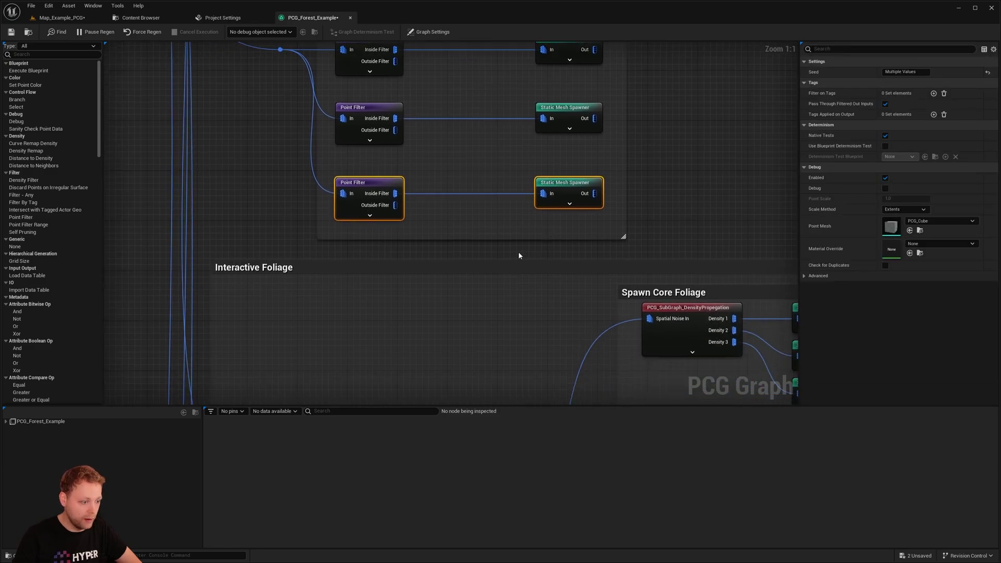
scroll(530, 281, down, 2)
right_drag(540, 305, 370, 218)
scroll(500, 225, down, 2)
click(439, 214)
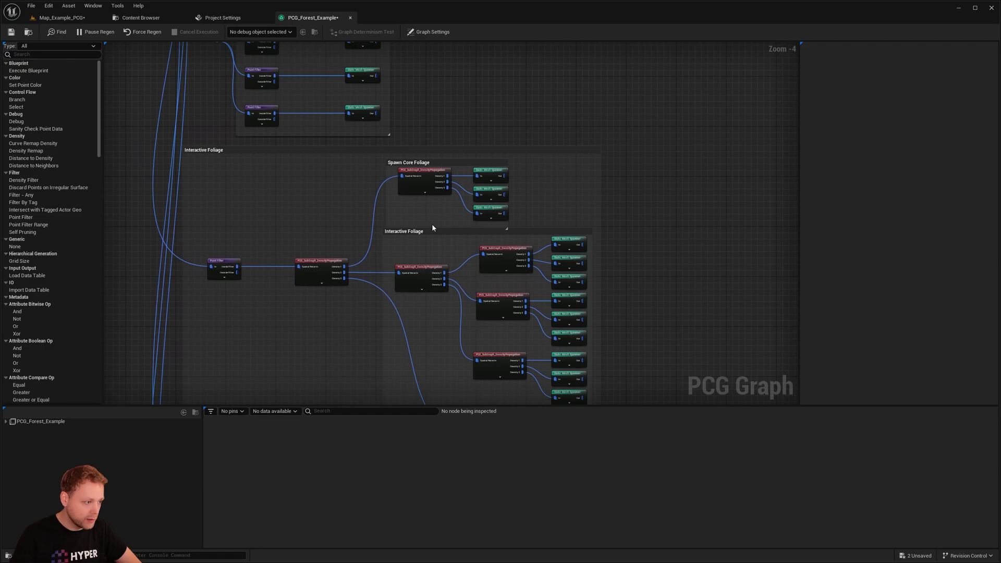
right_drag(433, 227, 436, 160)
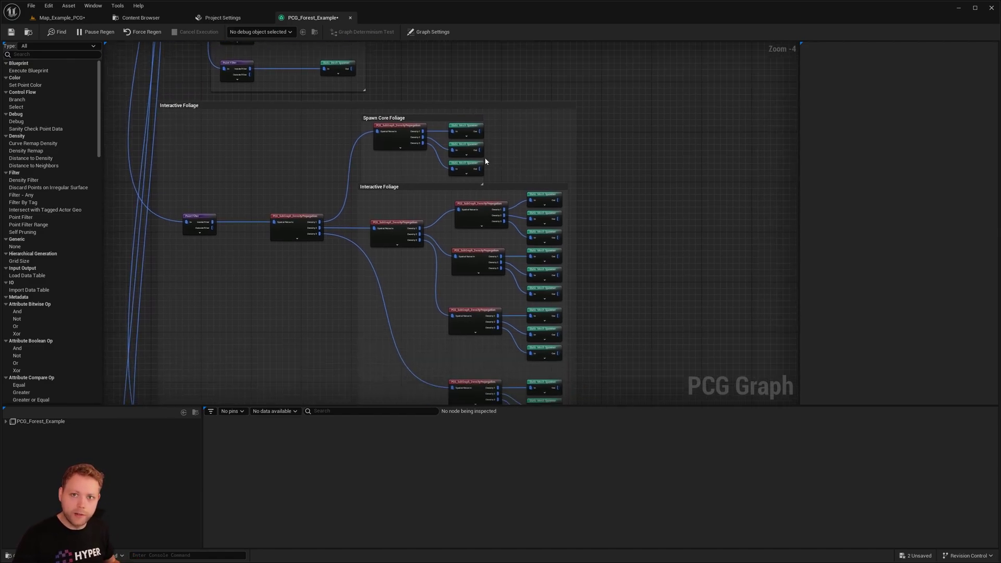
scroll(480, 152, up, 1)
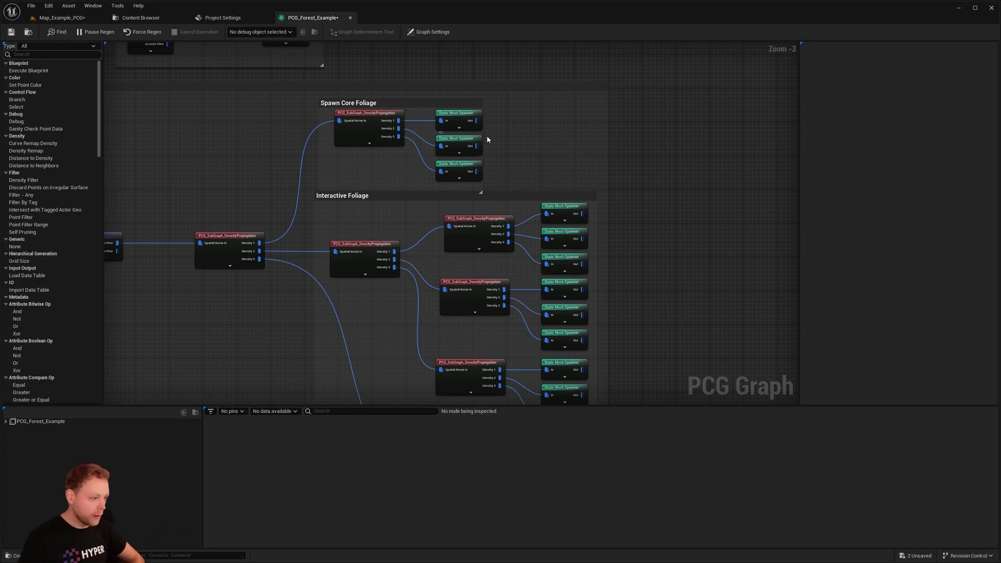
right_drag(476, 219, 460, 111)
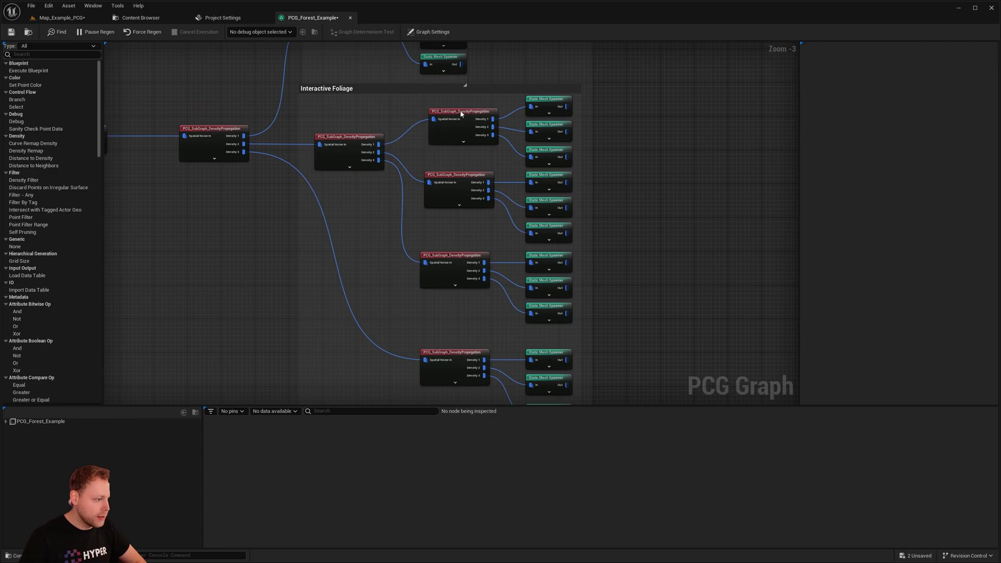
scroll(397, 130, down, 1)
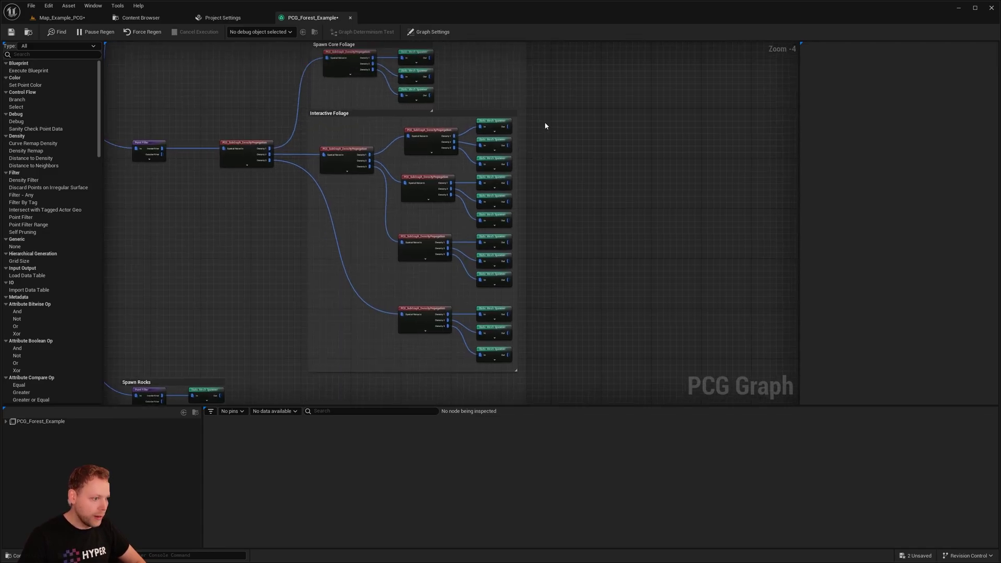
- Expand the mesh entry descriptor of the second Static Mesh Spawner in the Interactive Foliage section to view its static mesh
drag(545, 121, 501, 146)
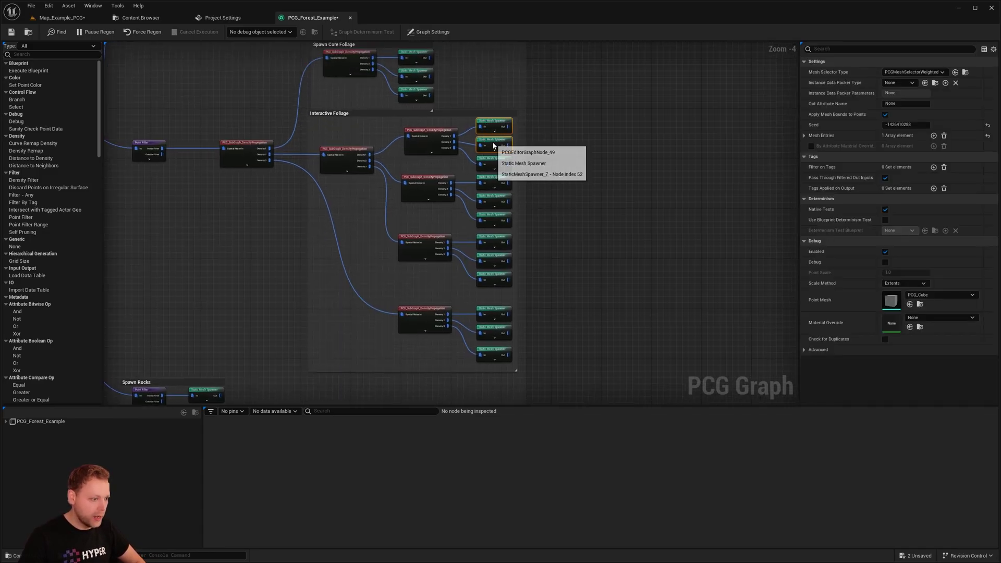
click(493, 143)
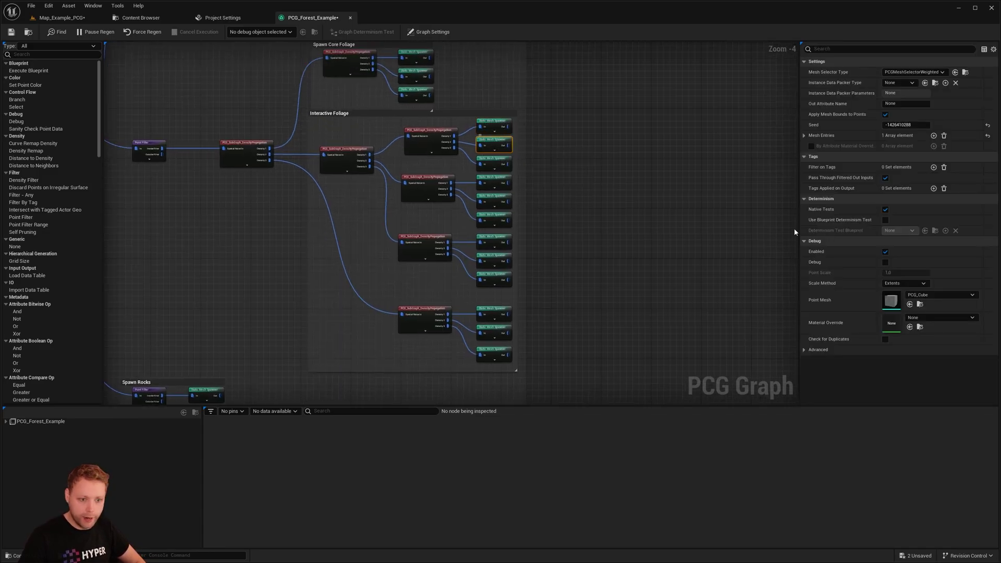
click(804, 135)
click(810, 147)
click(817, 157)
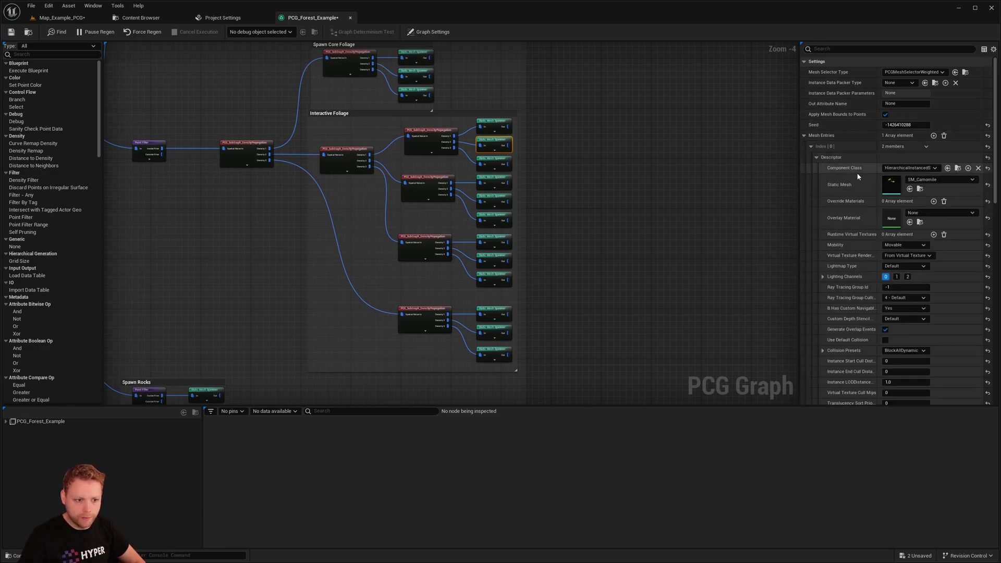
- Check the static mesh assigned to the following Static Mesh Spawners, down through the third DensityPropegation branch of Interactive Foliage
click(493, 167)
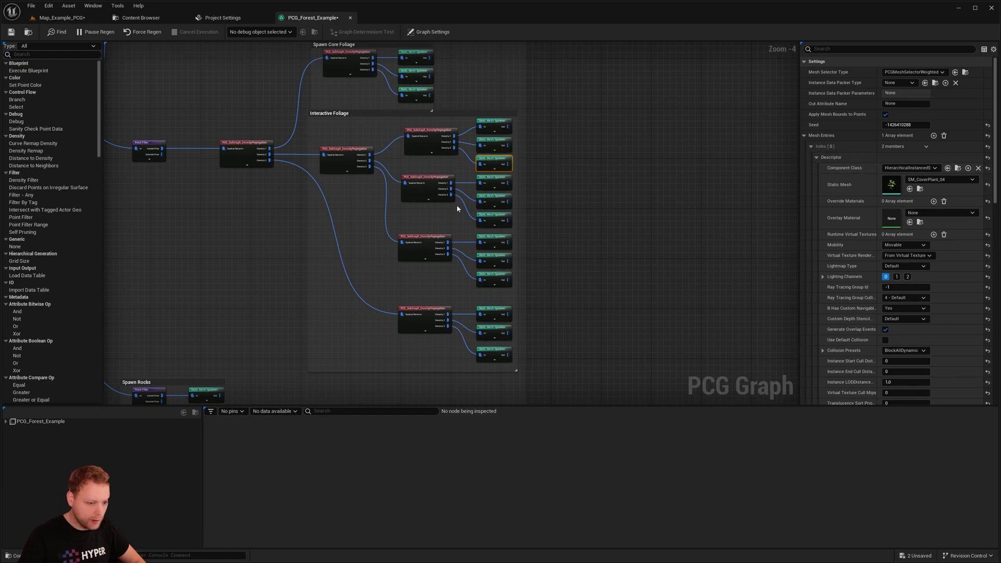
click(494, 179)
click(493, 197)
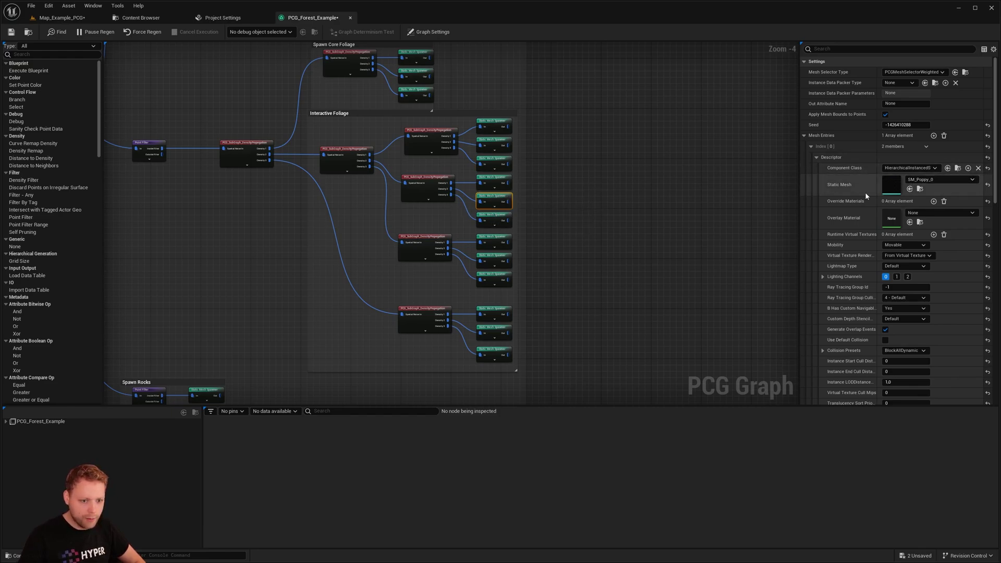
click(493, 218)
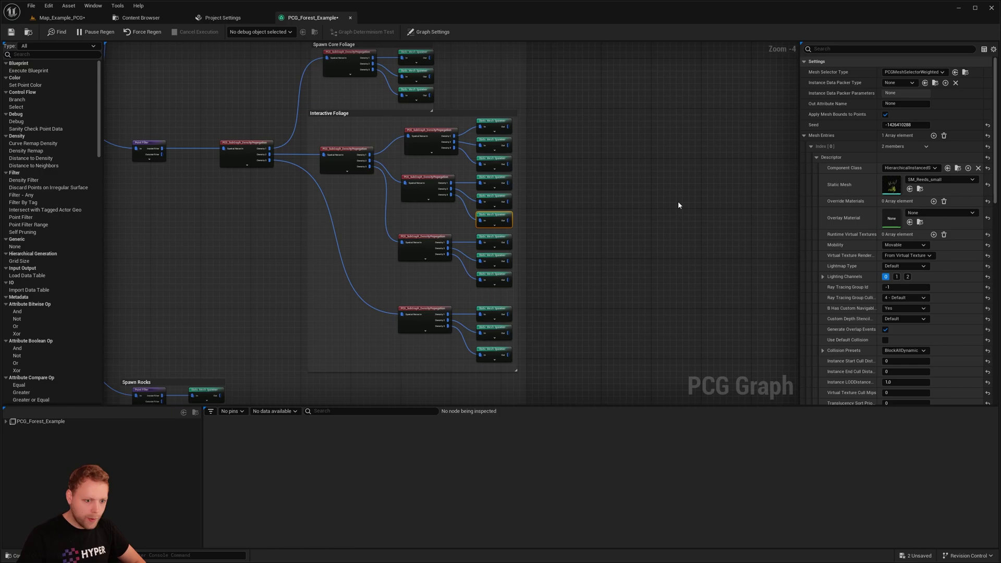
right_click(495, 243)
right_click(496, 259)
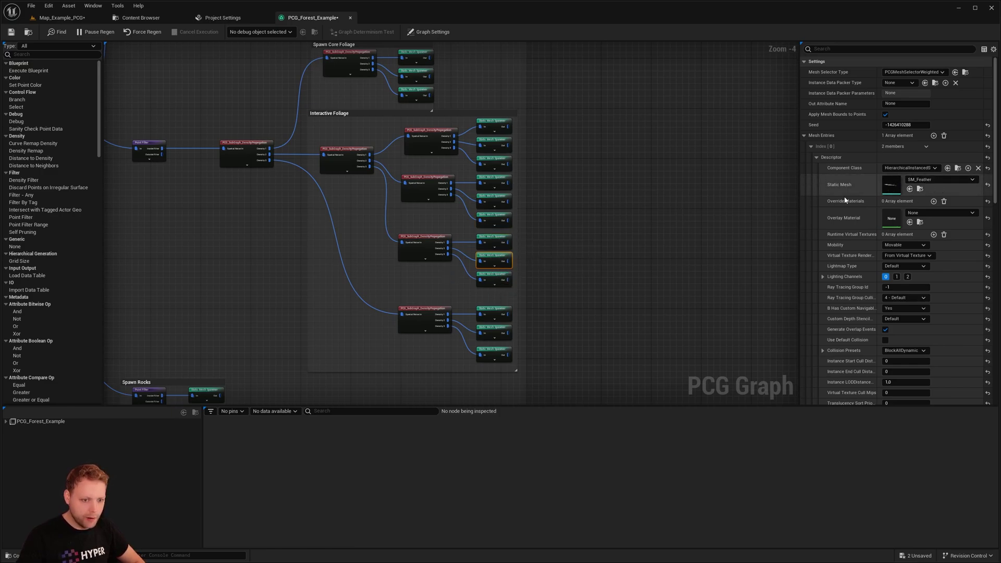
click(496, 277)
- Check the static meshes assigned to the Static Mesh Spawners on the lowest DensityPropegation branch of Interactive Foliage
right_drag(584, 265, 577, 197)
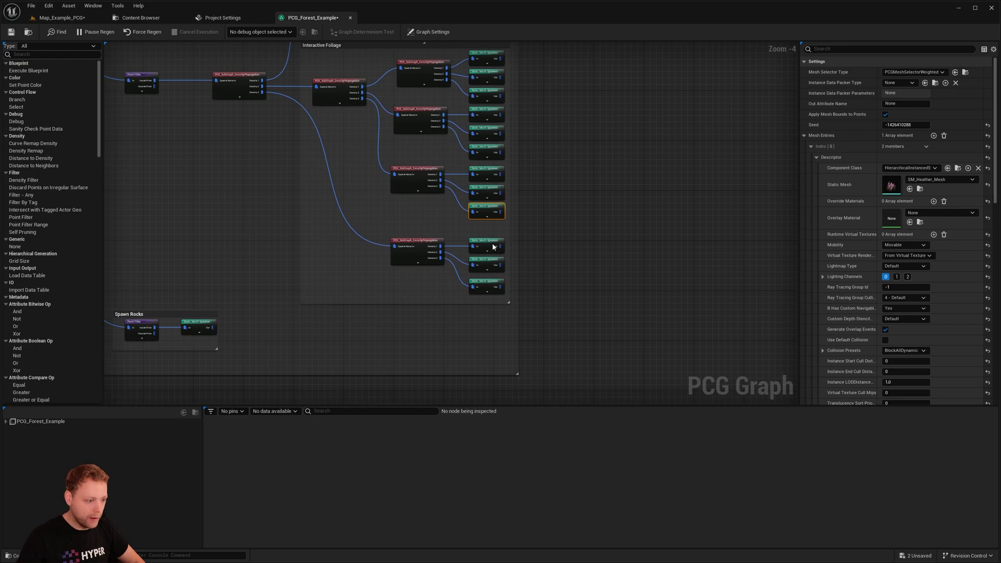
right_click(494, 246)
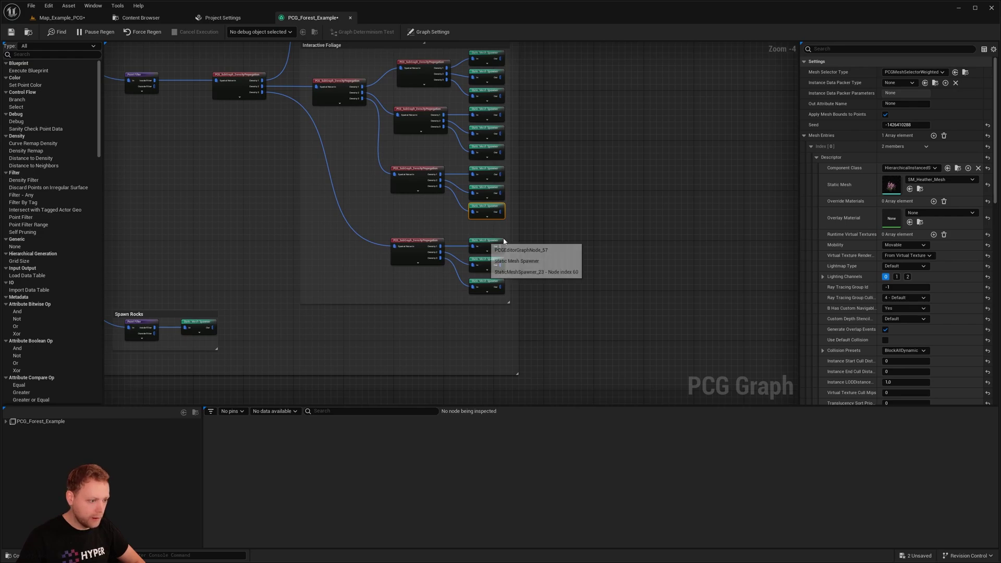
click(480, 265)
click(485, 284)
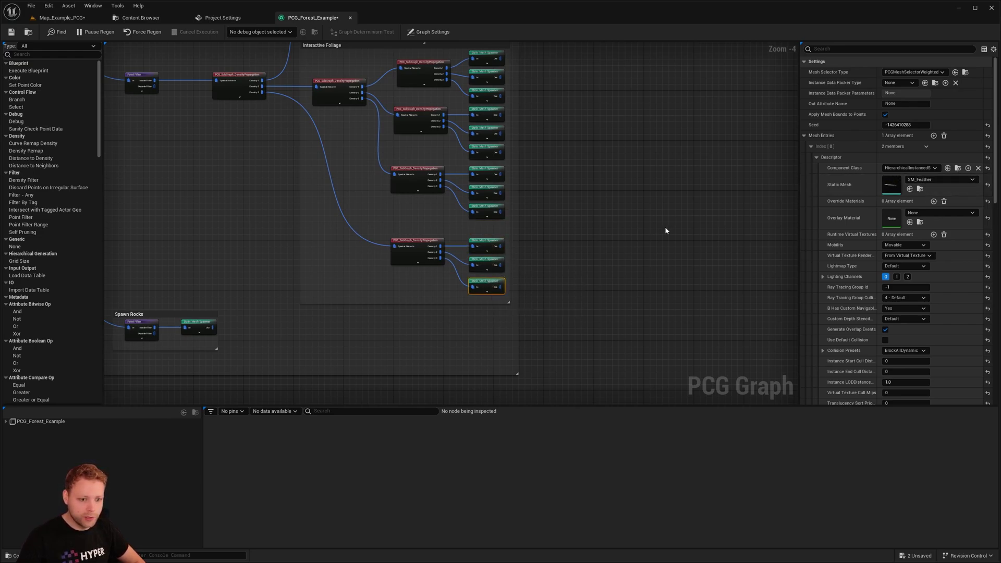
- Check the static mesh assigned to the Static Mesh Spawner in the Spawn Rocks section
right_drag(665, 227, 649, 290)
right_drag(528, 294, 599, 278)
click(547, 260)
right_drag(445, 316, 358, 208)
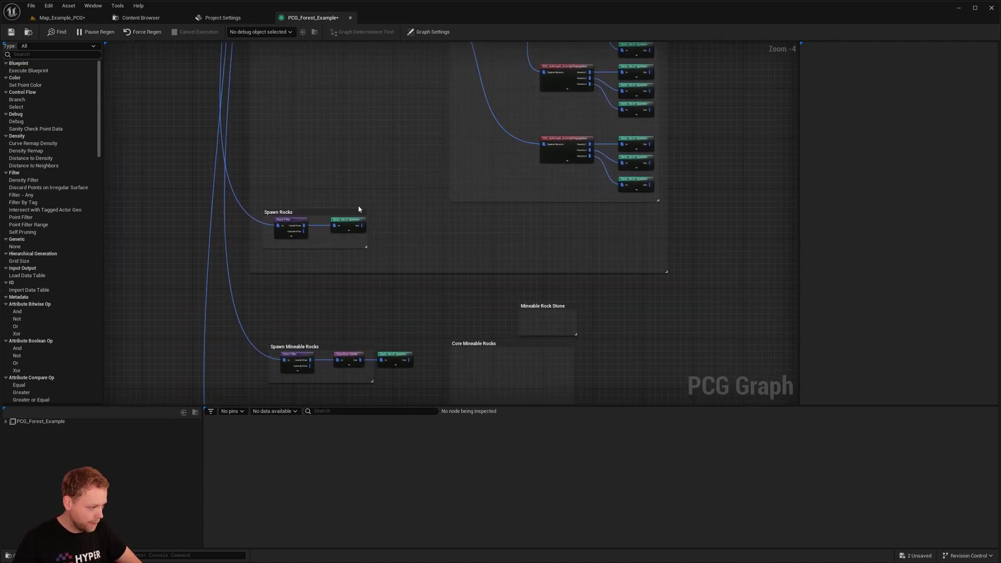
scroll(359, 208, up, 2)
click(383, 201)
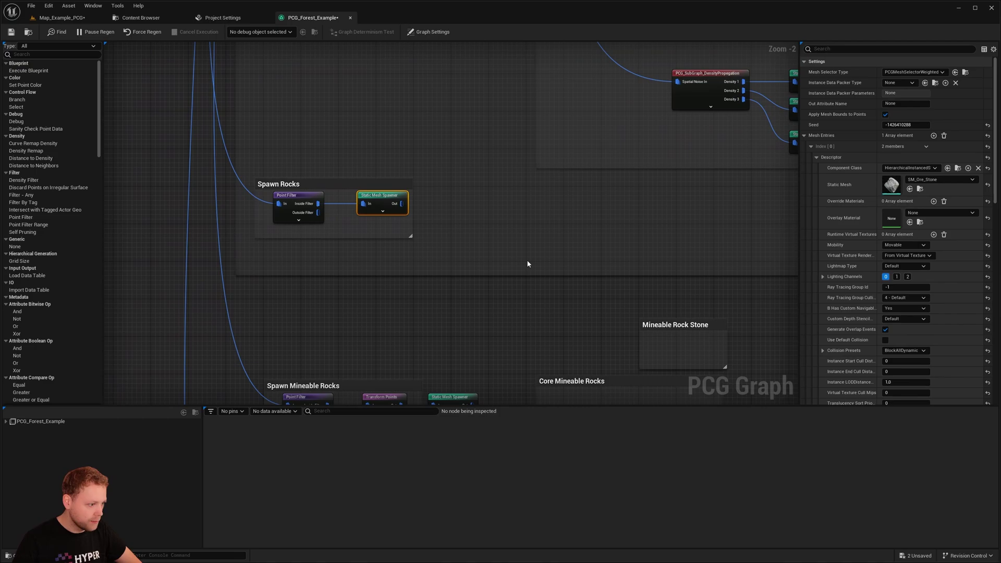
- Check the static mesh assigned to the Static Mesh Spawner in the Spawn Mineable Rocks section
scroll(607, 180, down, 5)
right_drag(561, 256, 486, 194)
scroll(528, 183, up, 4)
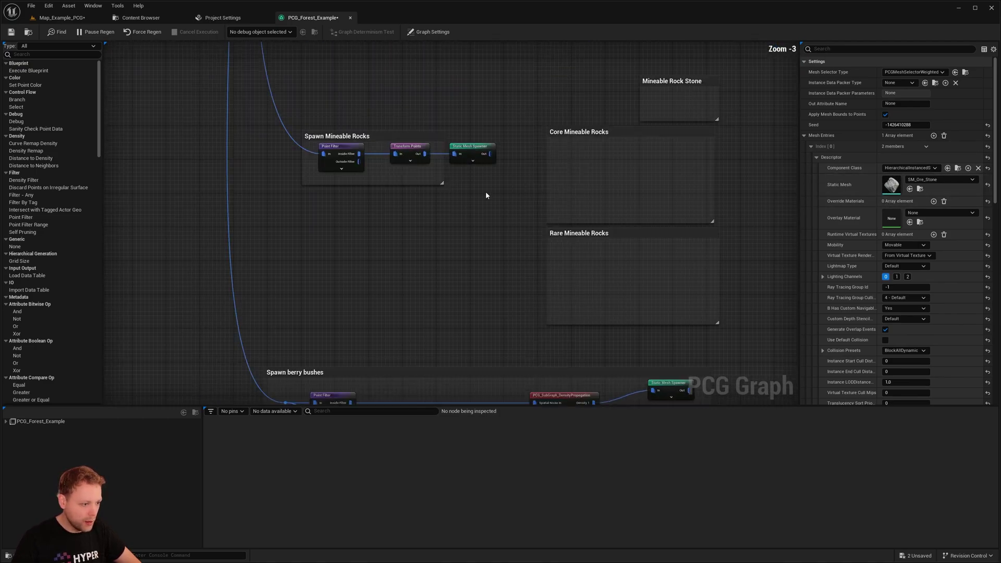
click(472, 155)
- Check the static meshes assigned to the first Static Mesh Spawners in the Spawn berry bushes section
right_drag(574, 273, 531, 165)
scroll(530, 164, down, 1)
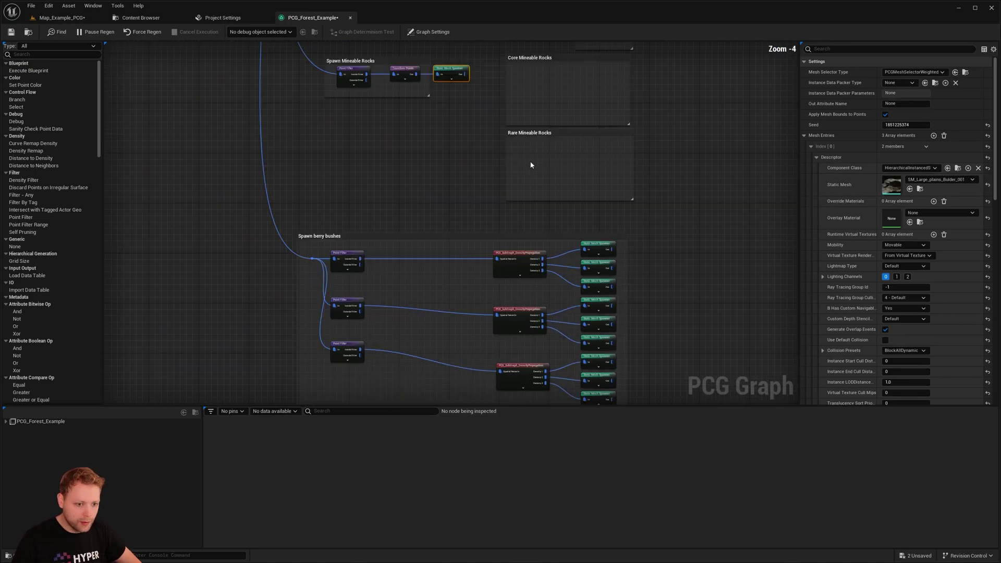
scroll(531, 165, down, 1)
scroll(559, 233, up, 4)
click(605, 210)
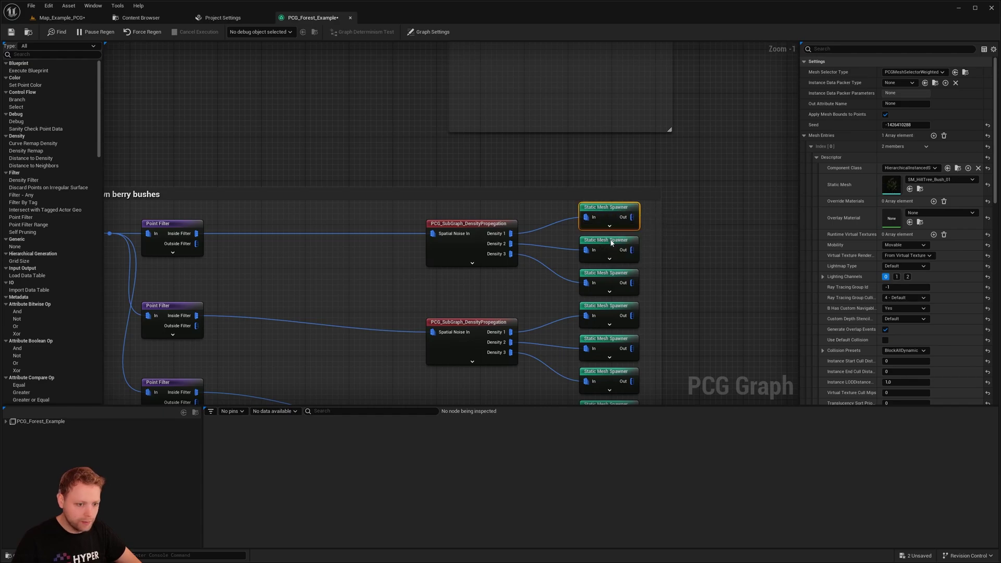
scroll(500, 258, down, 3)
scroll(487, 206, up, 2)
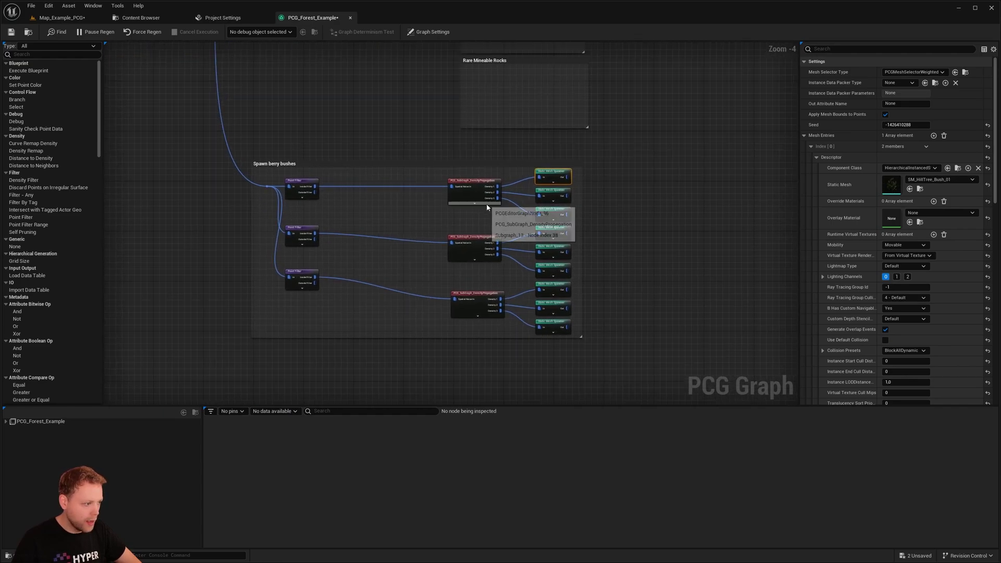
click(553, 189)
- Reveal the parameter overrides of the PCG_SubGraph_DensityPropegation node above the Debris section
scroll(464, 187, down, 6)
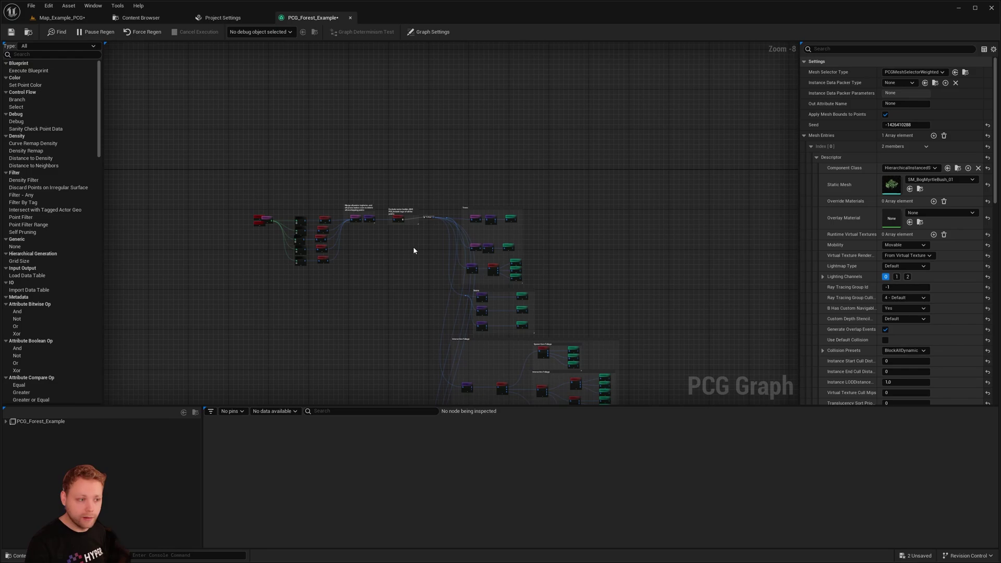
click(493, 270)
scroll(492, 270, up, 8)
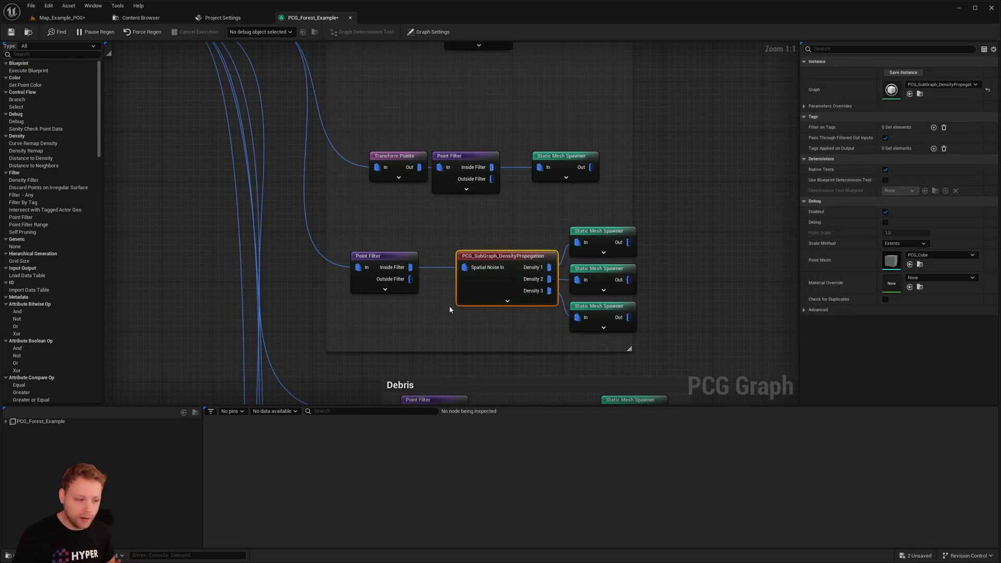
right_drag(518, 336, 483, 322)
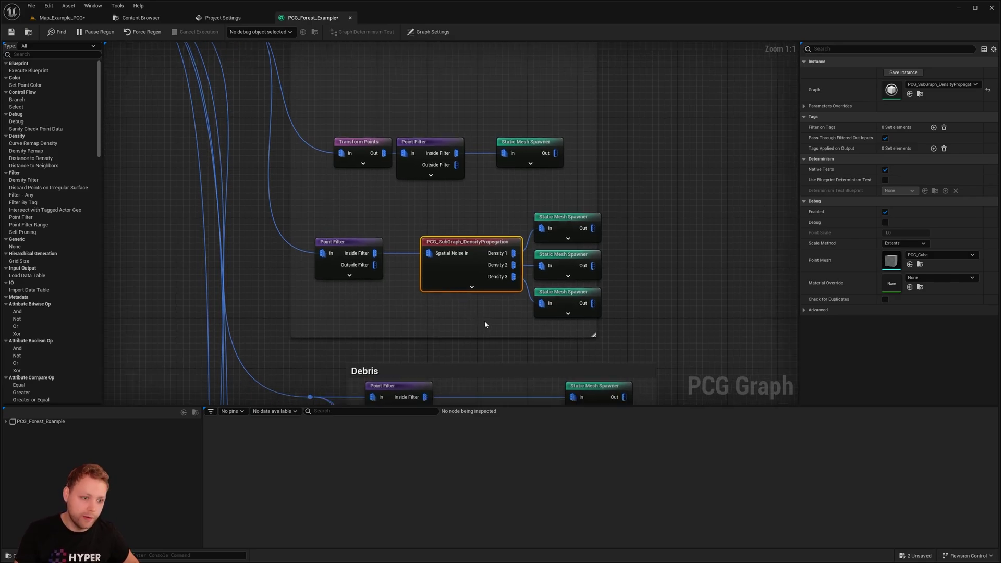
click(804, 106)
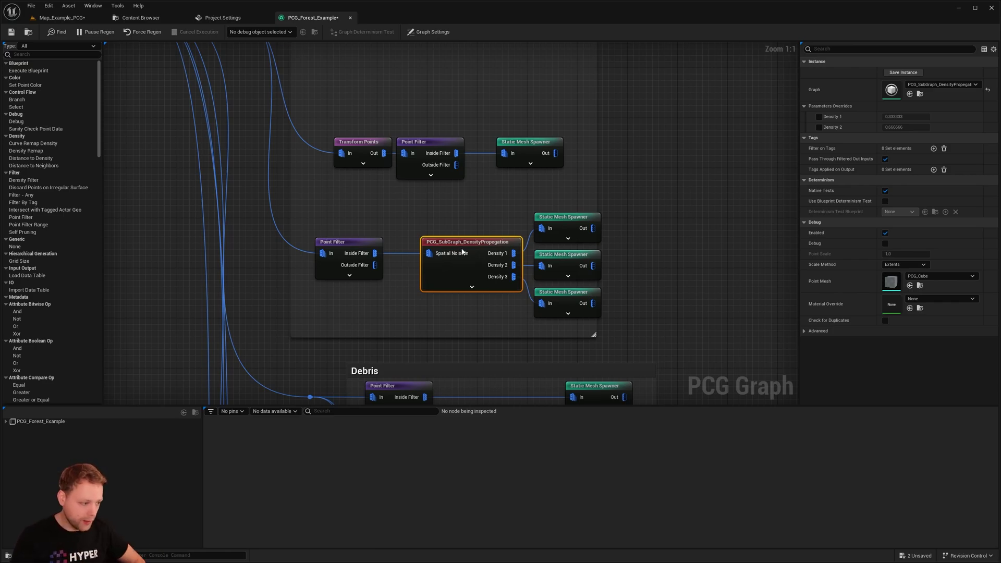
right_drag(463, 295, 428, 289)
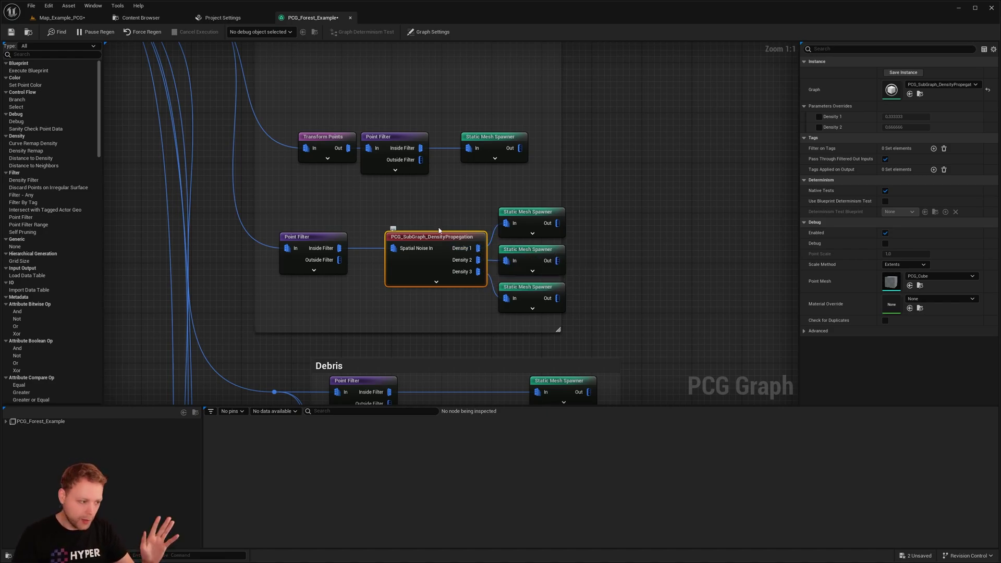
- Open the PCG_SubGraph_Trees subgraph from its node after the topmost Surface Sampler
scroll(371, 211, down, 6)
right_drag(234, 179, 499, 201)
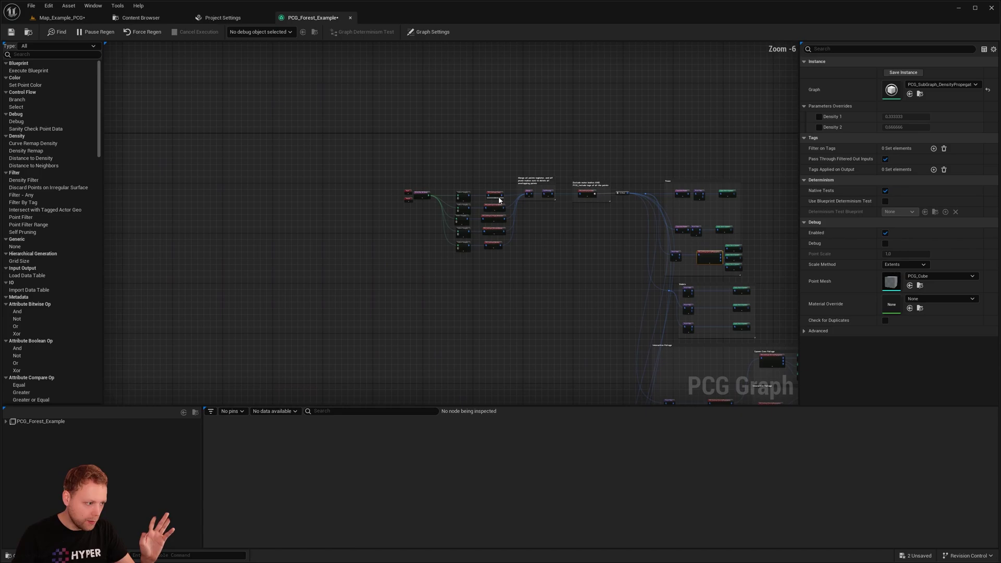
scroll(499, 201, up, 6)
right_drag(614, 225, 674, 218)
click(562, 171)
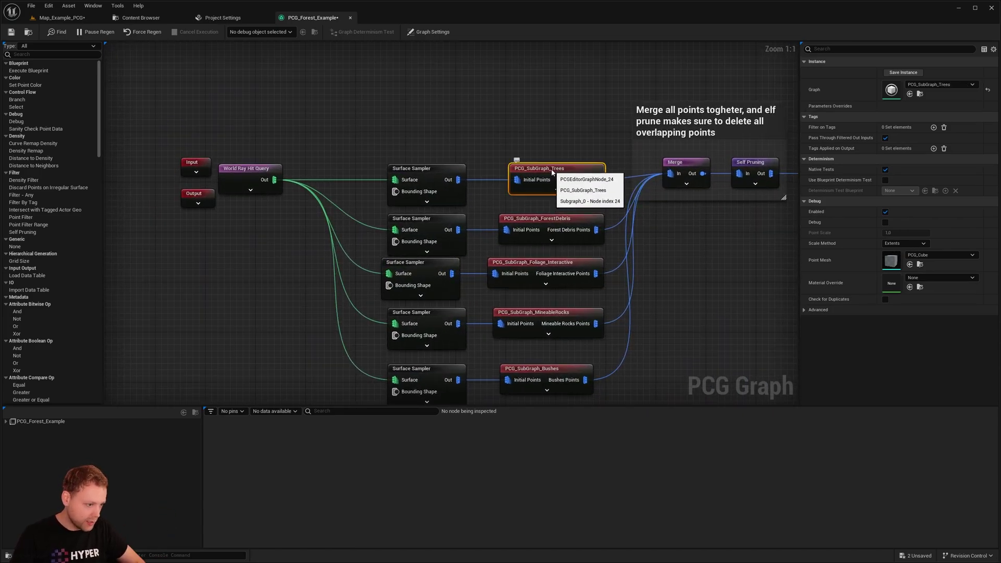
double_click(562, 169)
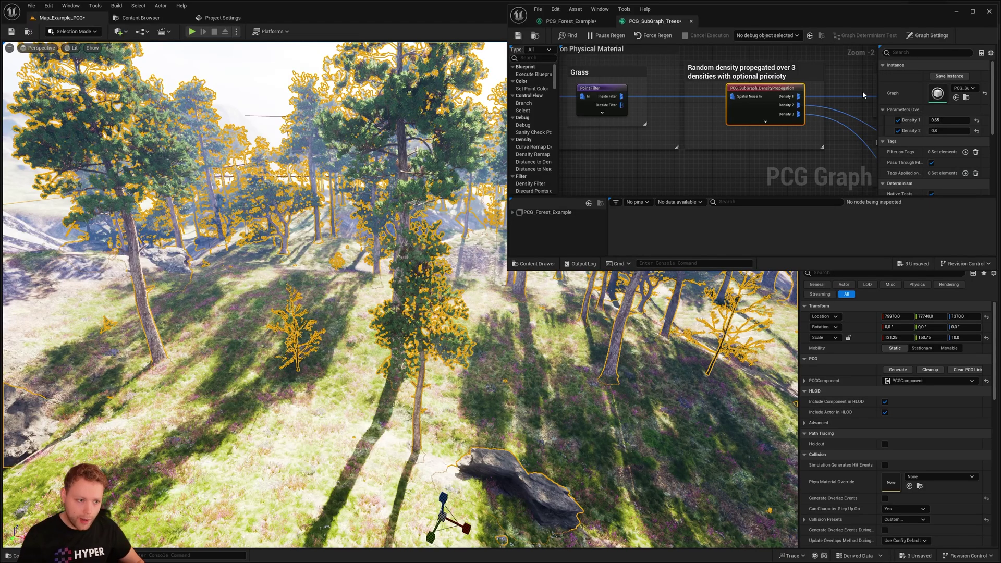
- Examine the DensityPropegation node in PCG_SubGraph_Trees and how its three density outputs feed the Big and Medium tree sections
right_drag(755, 112, 716, 128)
click(720, 134)
click(716, 129)
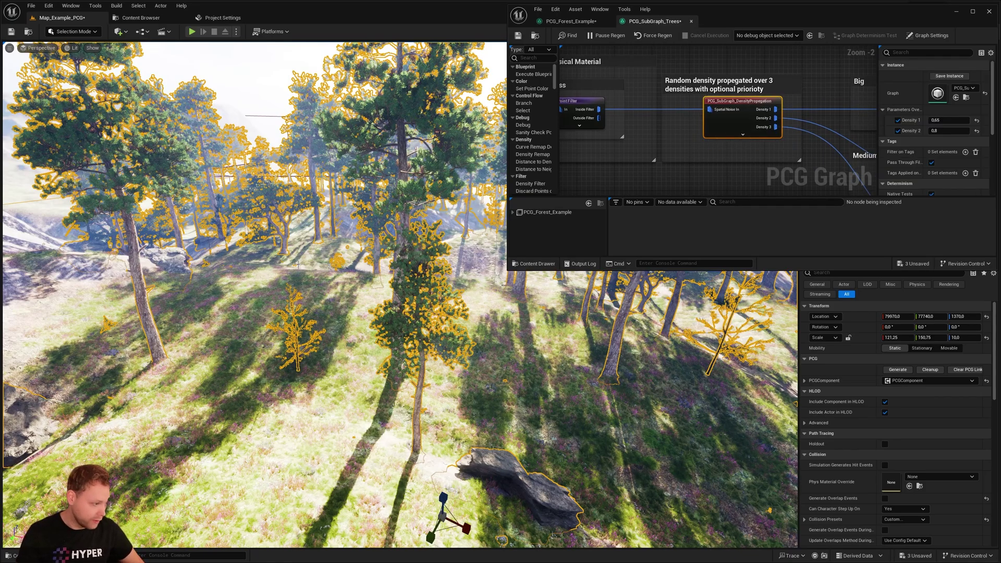
right_drag(799, 143, 750, 150)
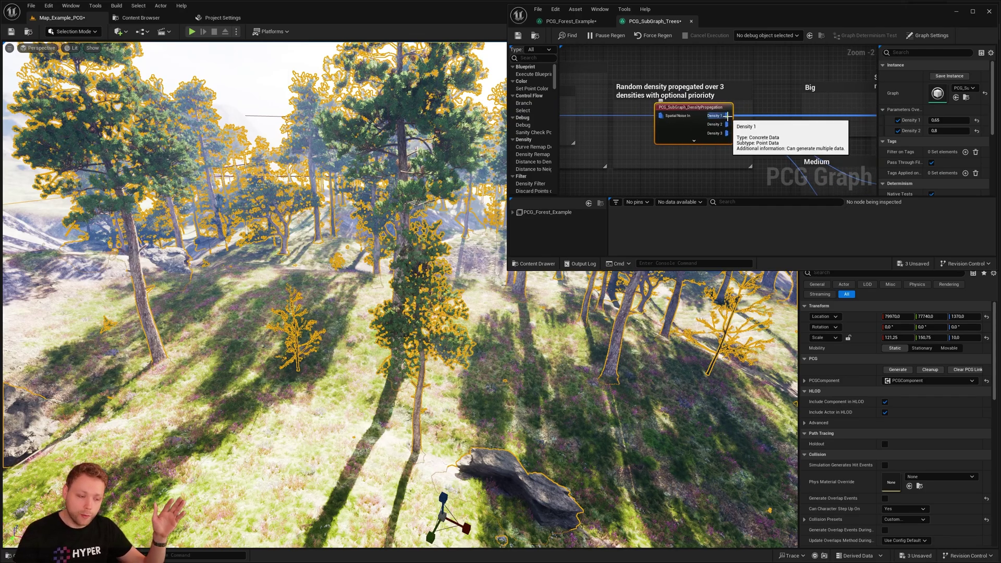
scroll(728, 116, down, 2)
scroll(724, 142, up, 3)
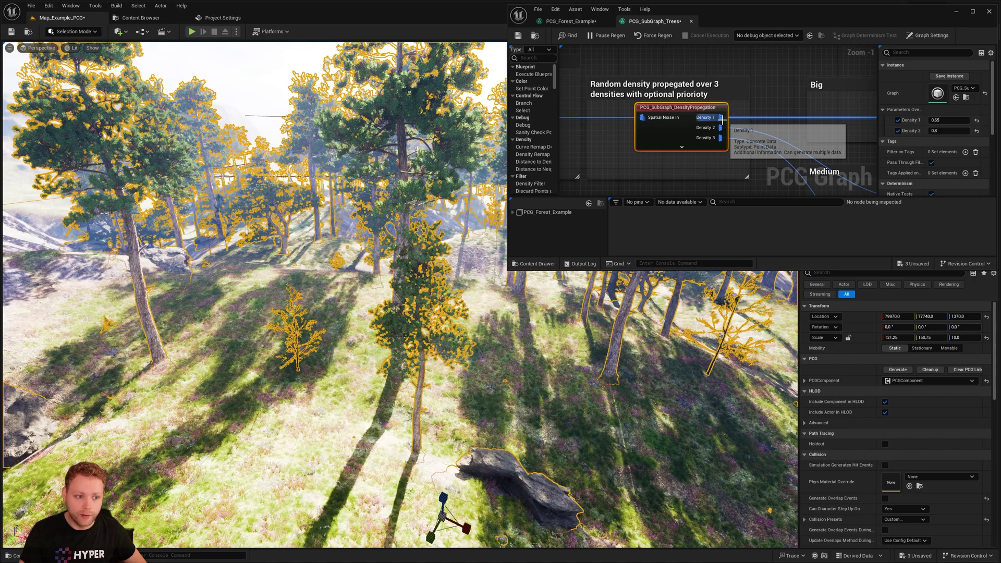
- Examine the Density 1 and Density 2 overrides of the DensityPropegation node against the tree sizes generated in the level
click(943, 122)
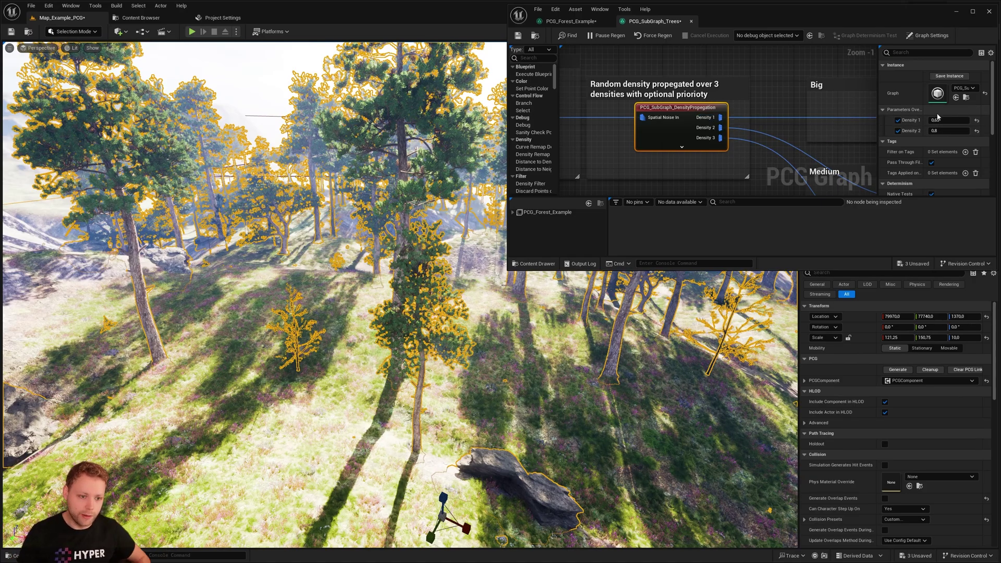
drag(956, 122, 930, 121)
click(955, 121)
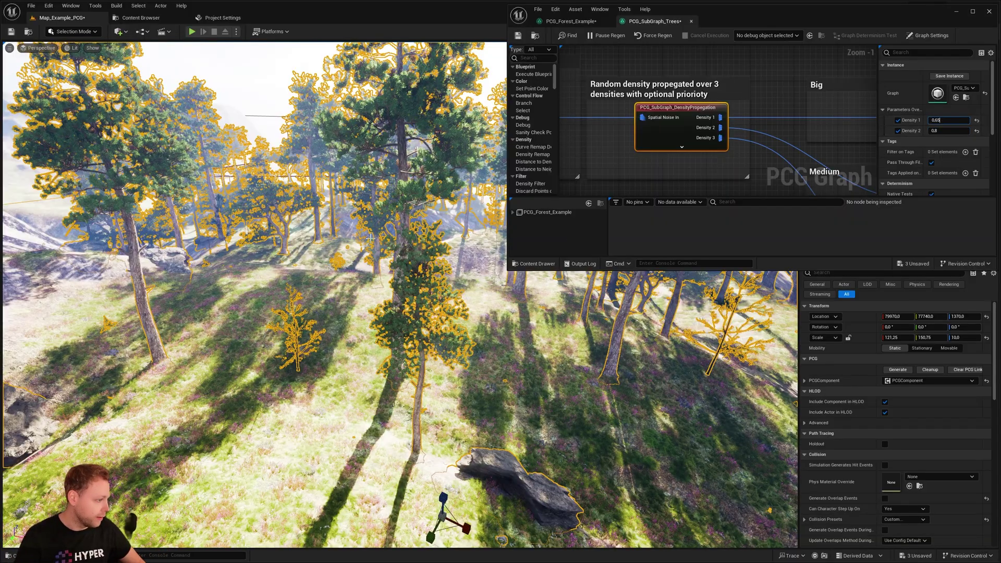
right_drag(371, 238, 474, 231)
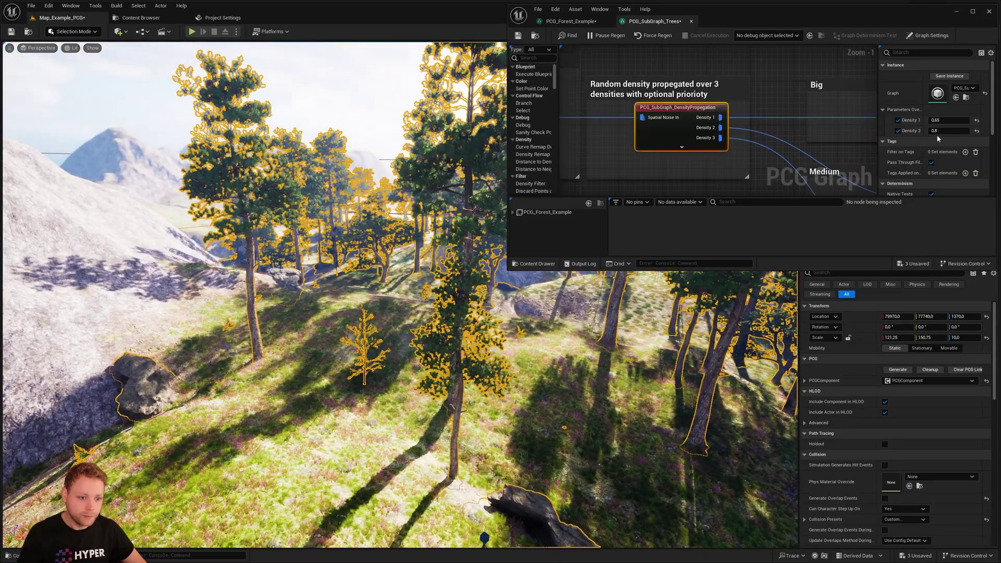
click(944, 120)
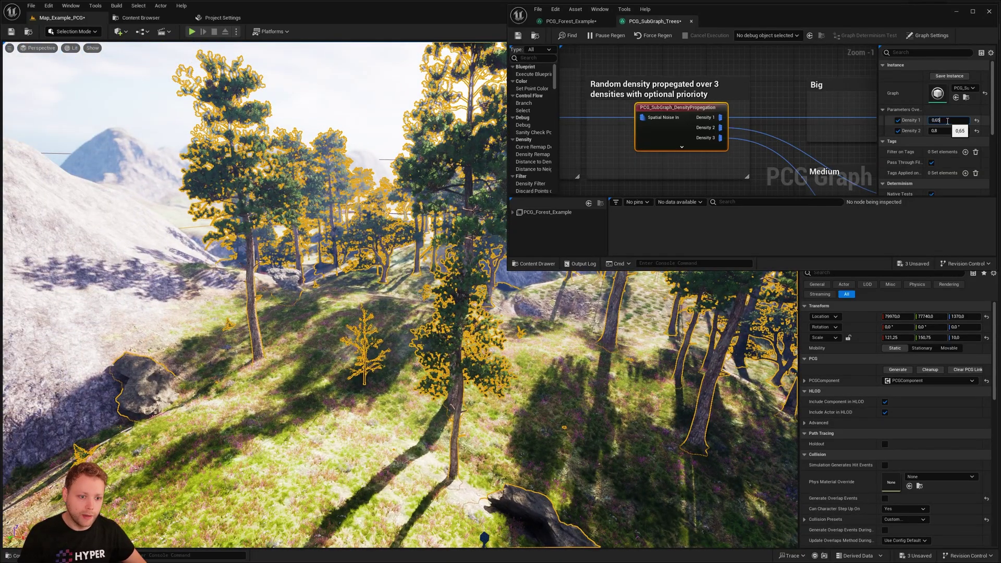
click(944, 131)
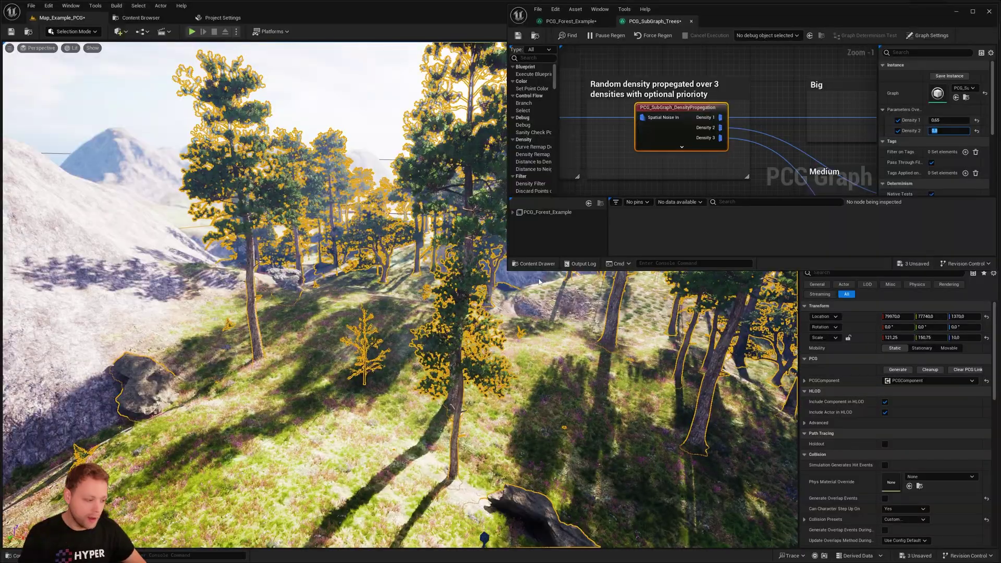
right_drag(540, 282, 605, 266)
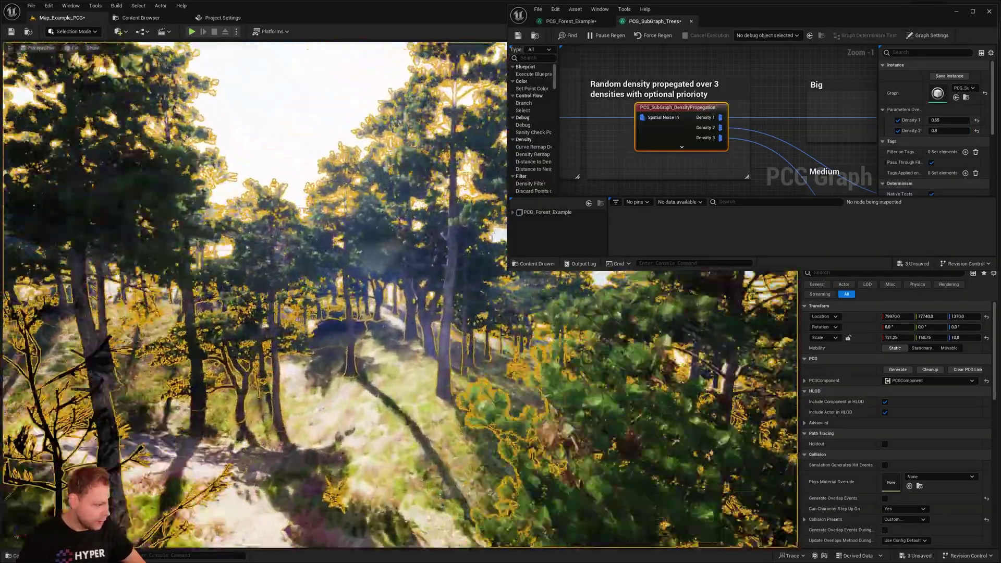
right_drag(540, 292, 600, 312)
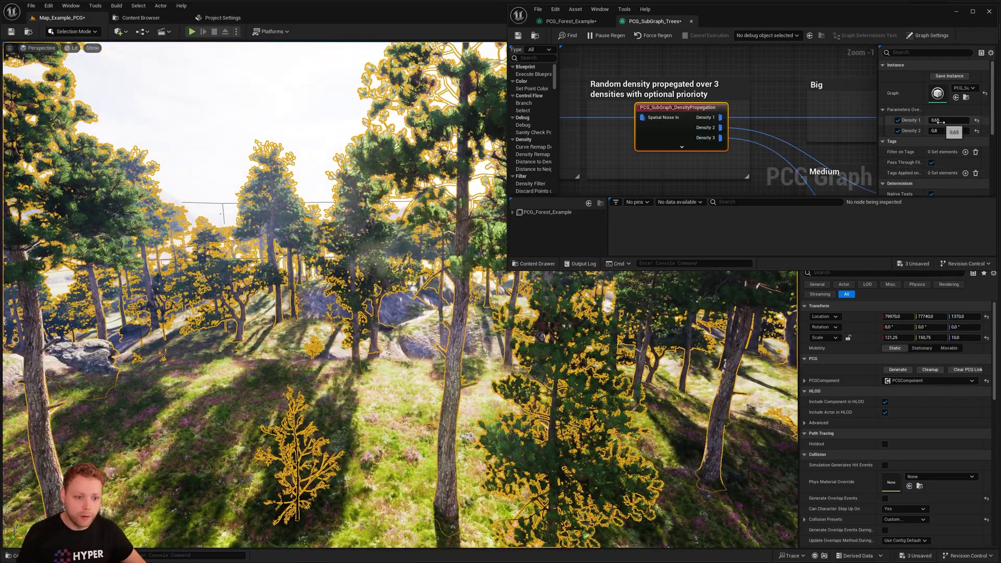
- Set the DensityPropegation node's Density 1 override to 0.75 and its Density 2 override to 0.9
click(942, 120)
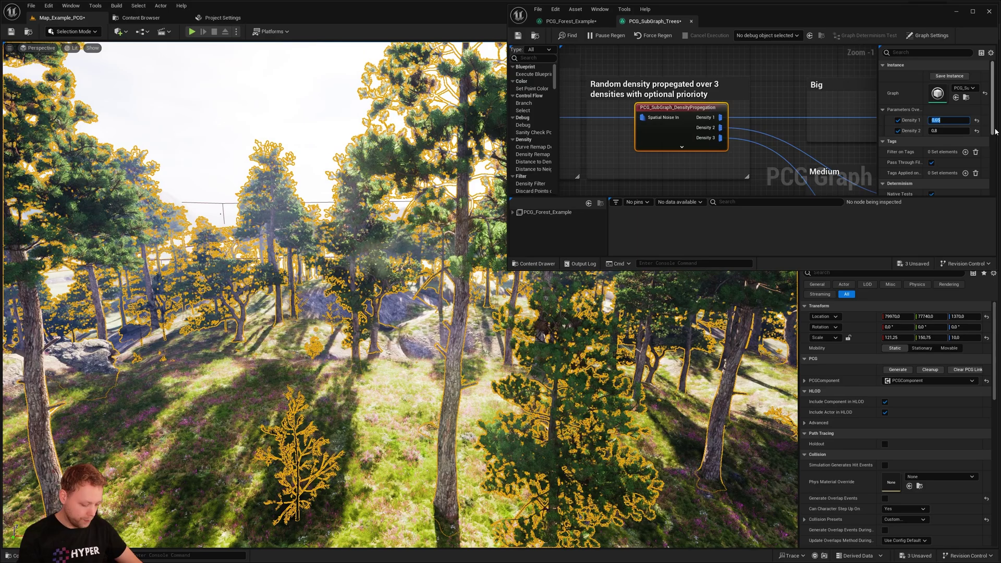
text(0.7)
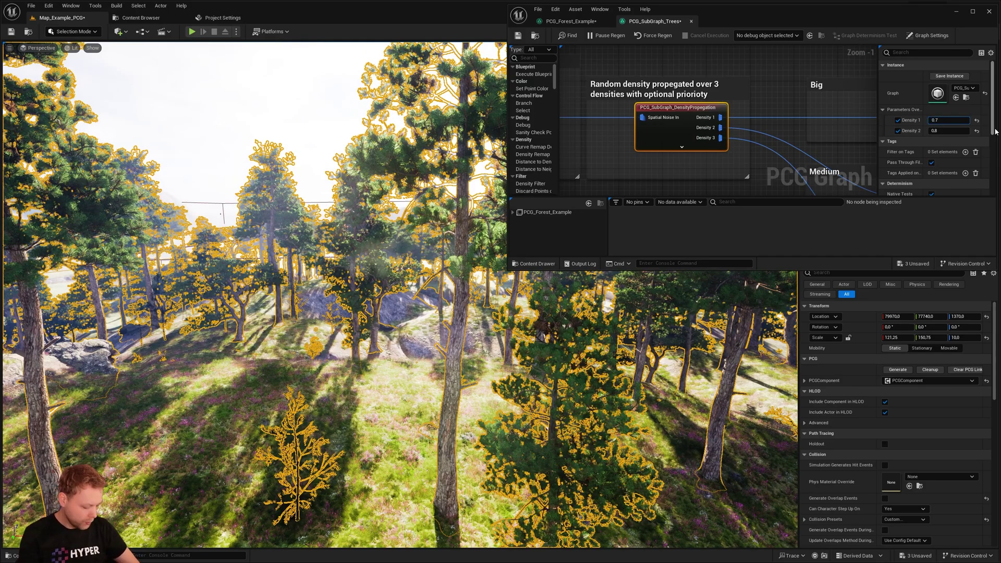
text(5)
key(Return)
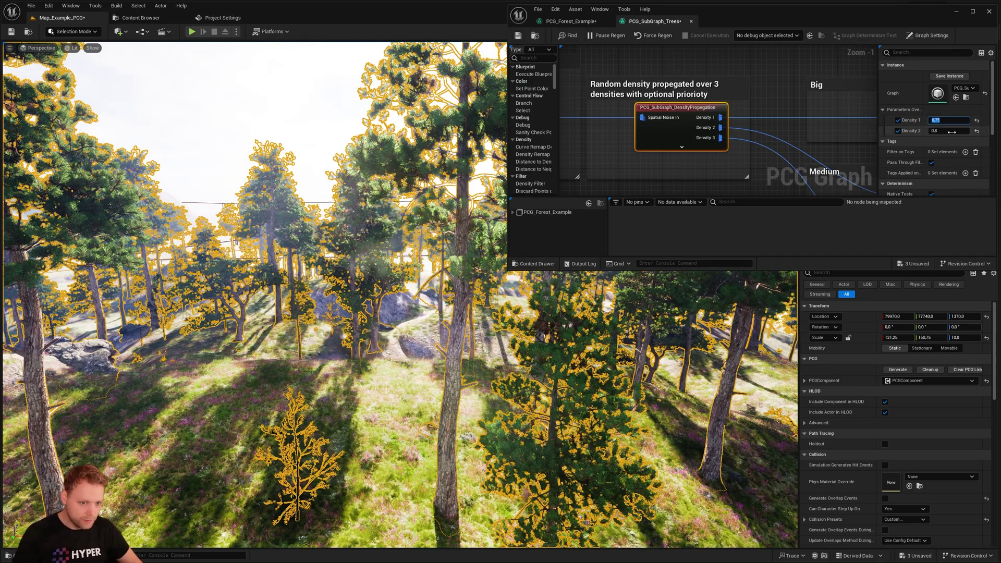
click(952, 132)
text(0.9)
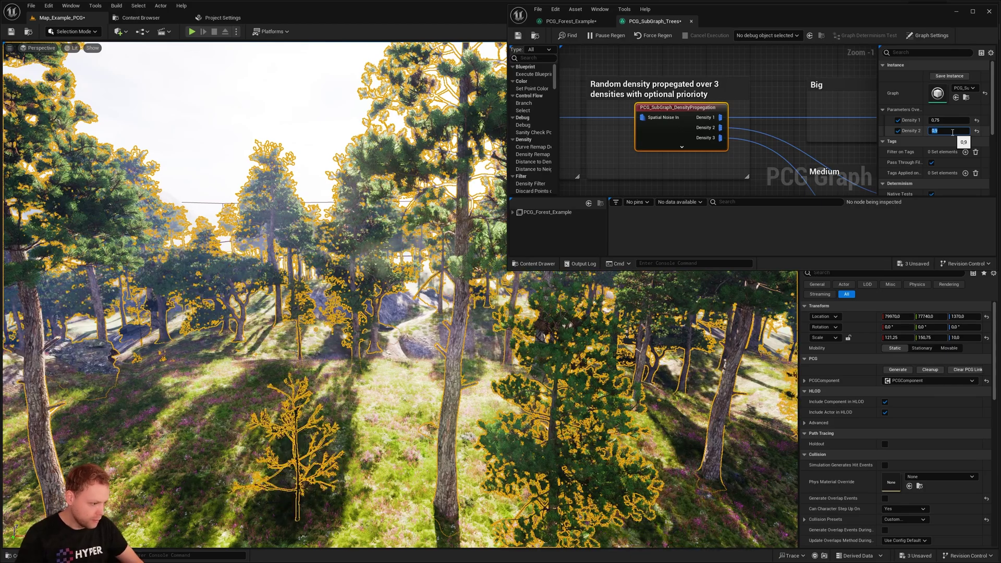
key(Return)
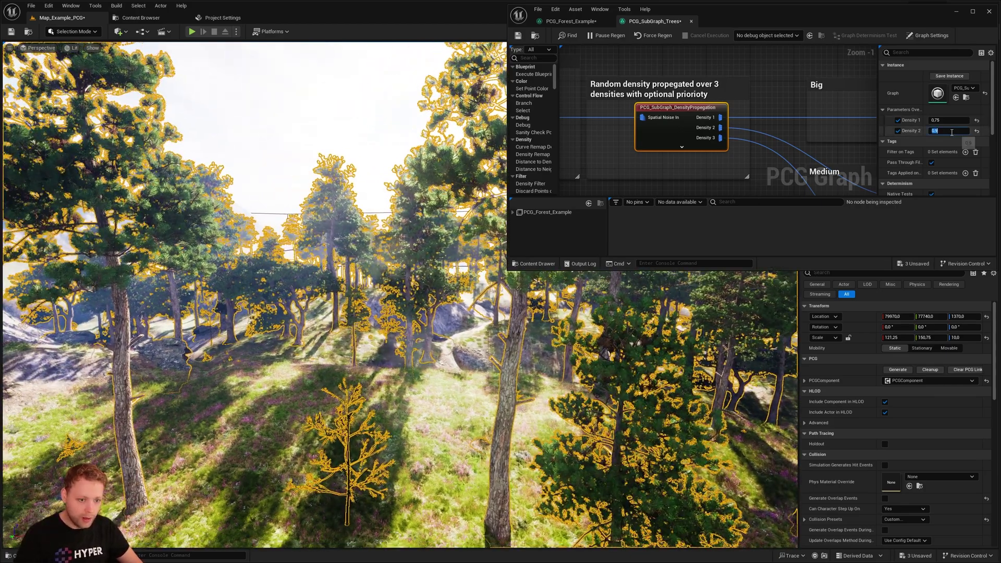
- Set the DensityPropegation node's Density 1 override to 0.85 and inspect the regenerated forest
click(945, 119)
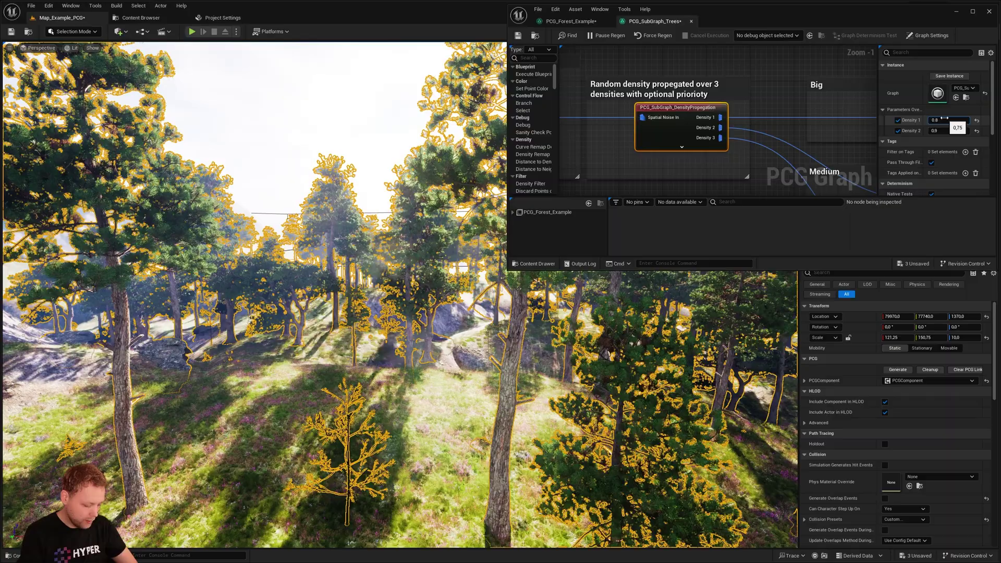
text(5)
key(Return)
right_drag(501, 313, 605, 313)
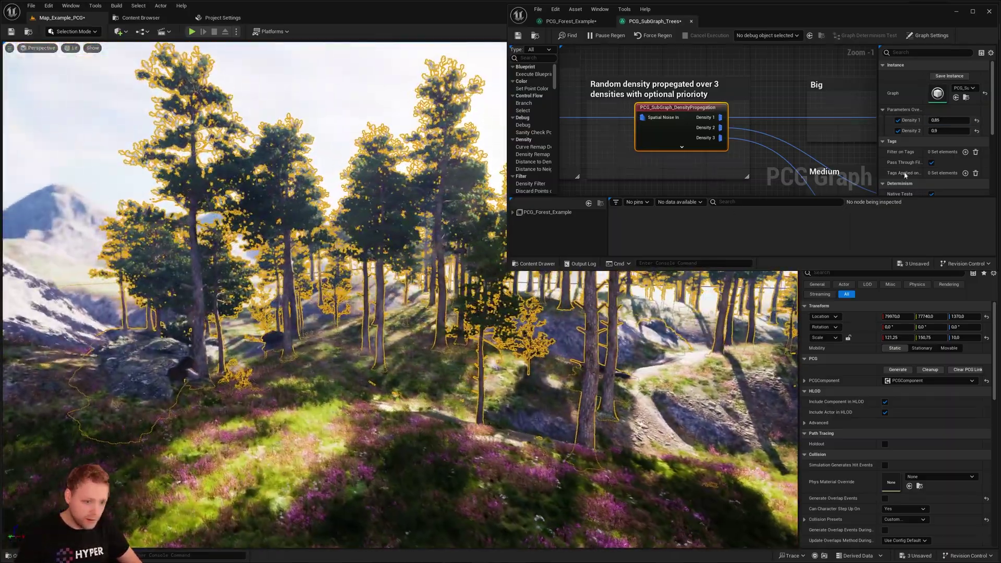
- Set the Density 1 override to 0.5, try Density 2 at 0.6, and settle on 0.7 for Density 2
click(950, 120)
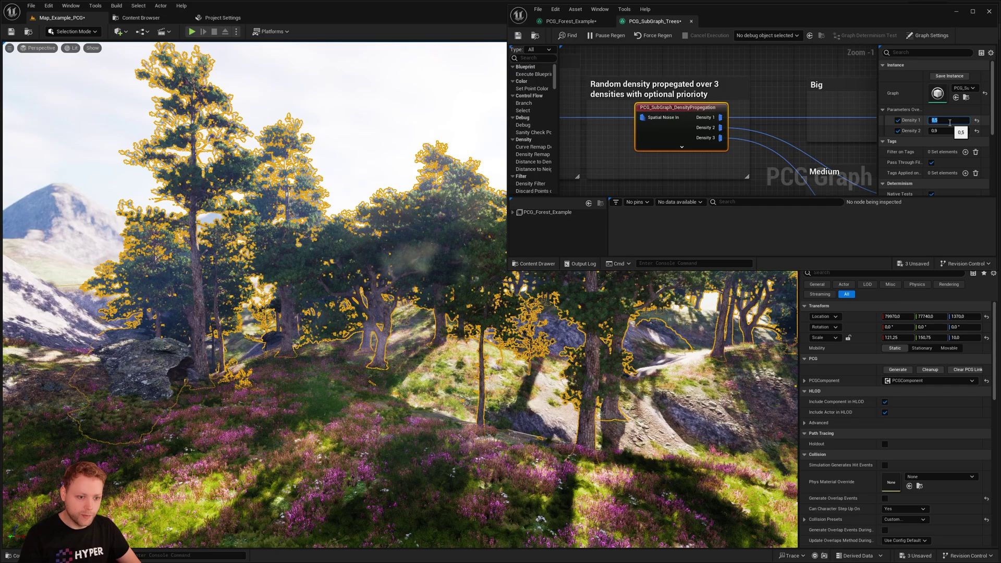
click(946, 130)
text(0.)
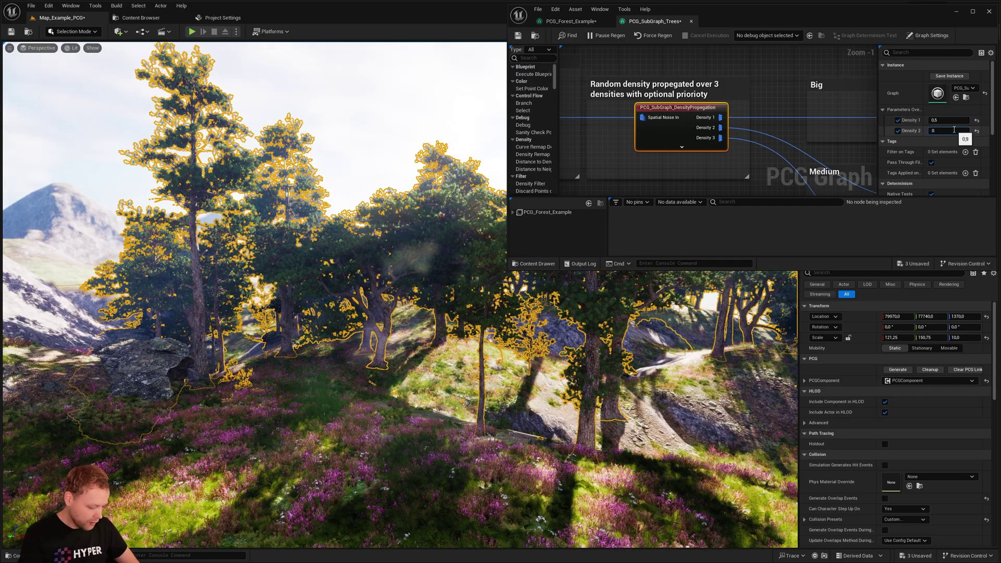
text(6)
key(Return)
text(0.7)
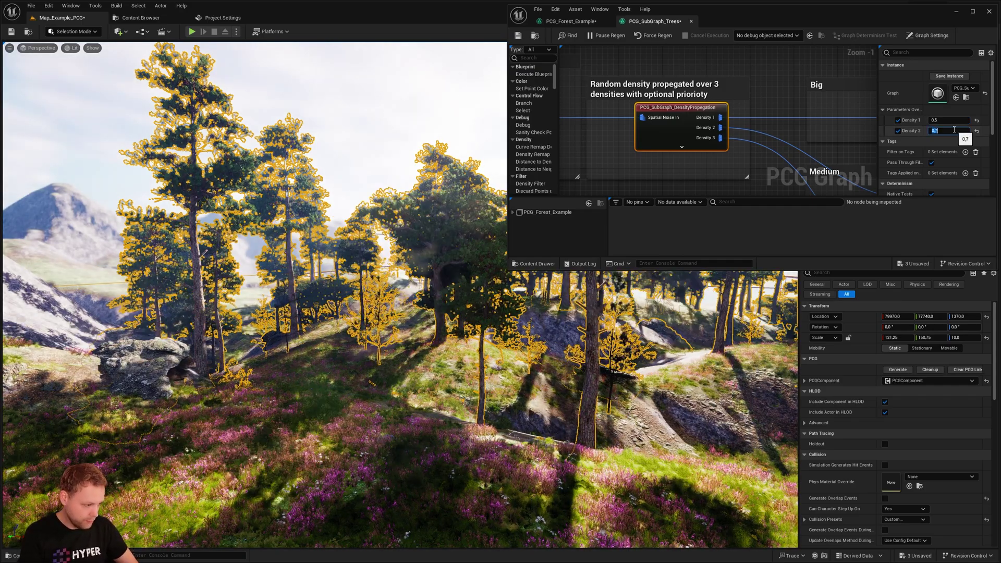
key(Return)
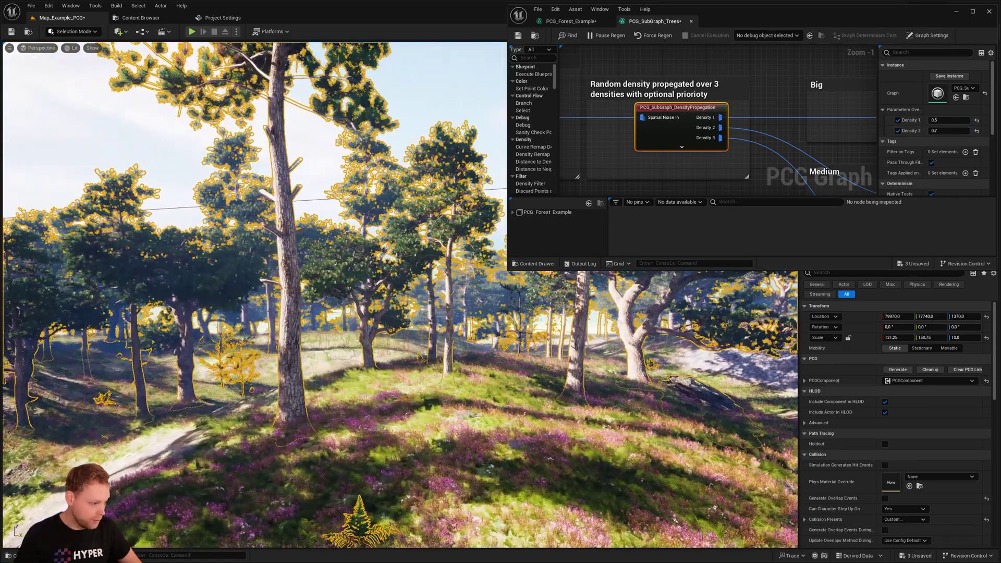
- Try the DensityPropegation node's Density 2 override at 0.6, and settle on 0.19382 for Density 1 and 0.293821 for Density 2
click(946, 130)
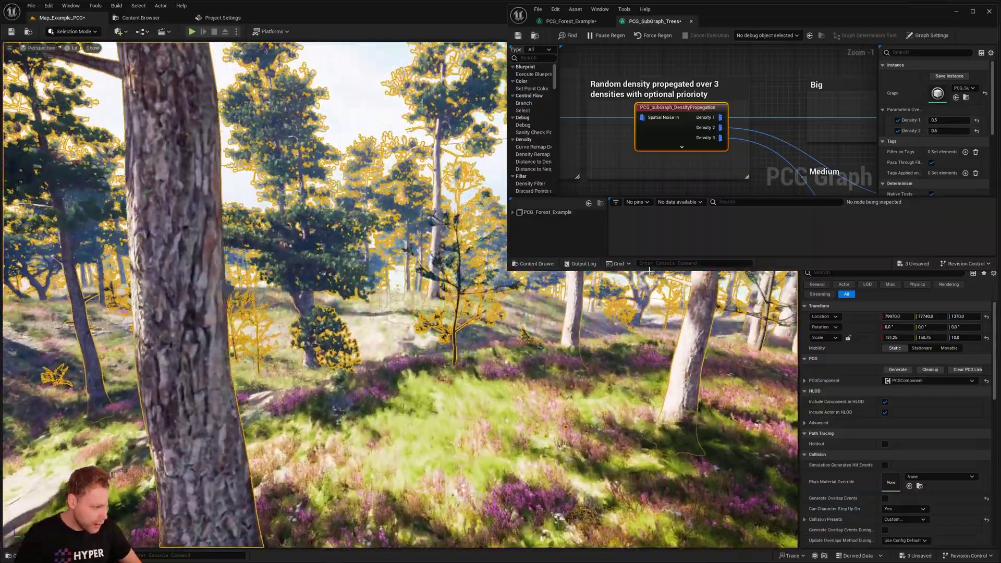
click(857, 173)
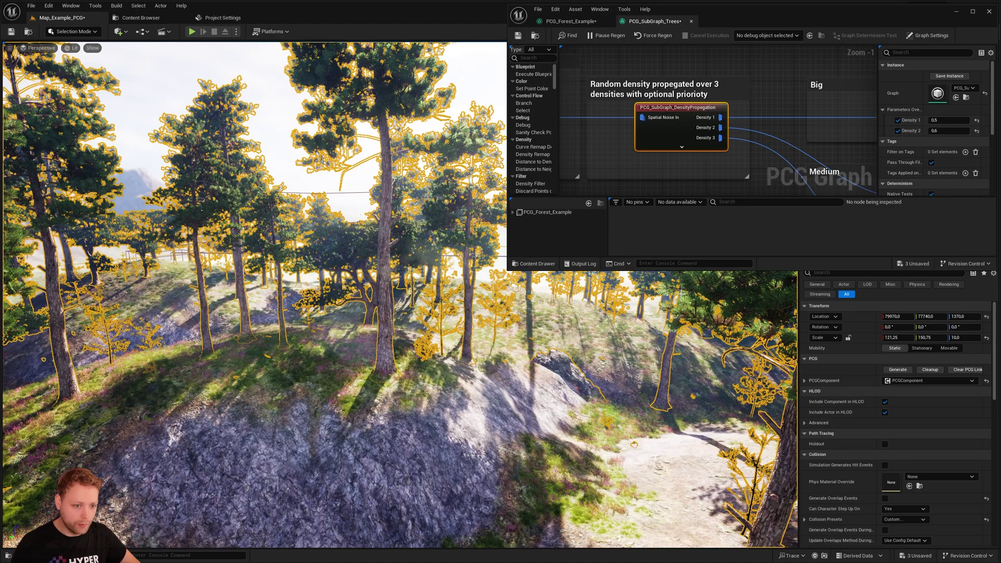
mouse_move(949, 120)
mouse_down()
mouse_move(937, 120)
mouse_move(954, 131)
mouse_move(939, 130)
mouse_up()
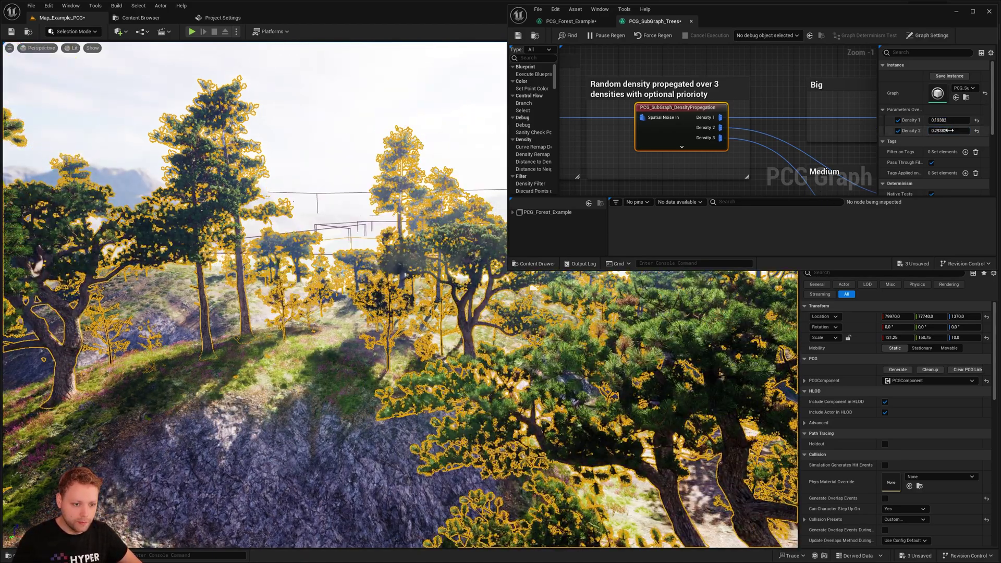
- Inspect the regenerated tree sizes across the forest level from several viewpoints
right_drag(521, 308, 407, 365)
key(w)
key(w)
right_drag(386, 295, 386, 294)
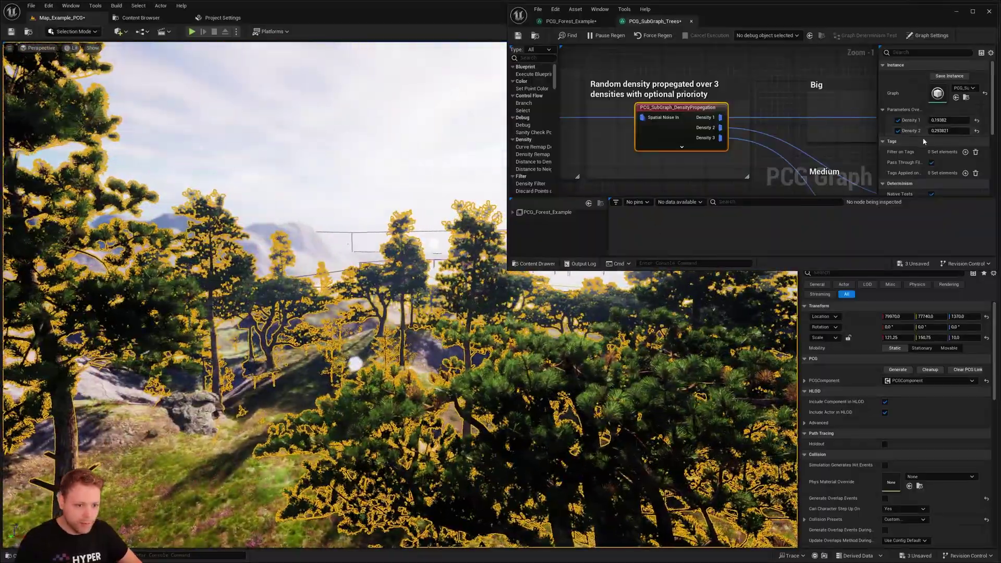
right_drag(626, 334, 614, 341)
right_drag(777, 341, 776, 341)
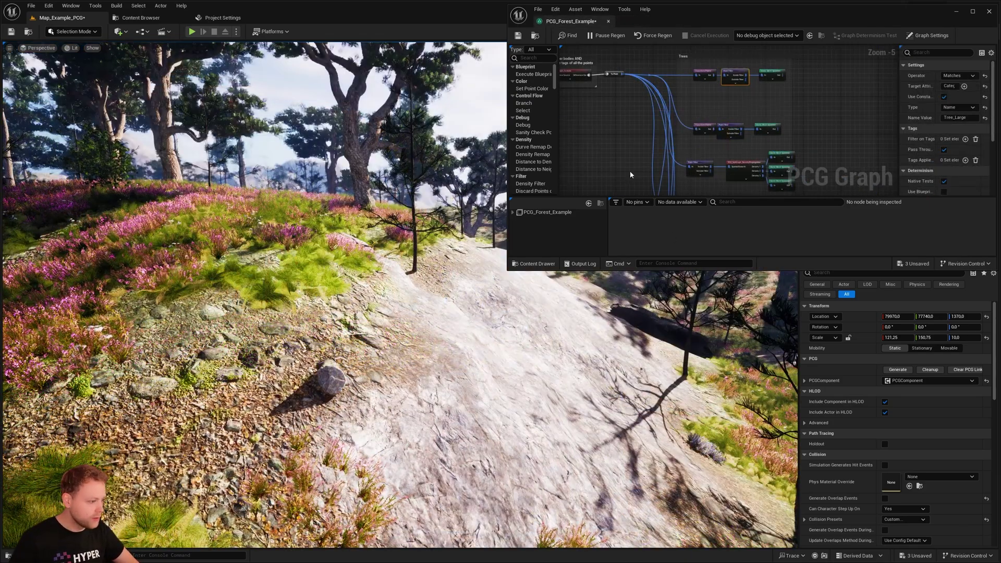
- Open the PCG_SubGraph_Trees subgraph and select the Category attribute node of the big-tree branch
scroll(630, 175, up, 4)
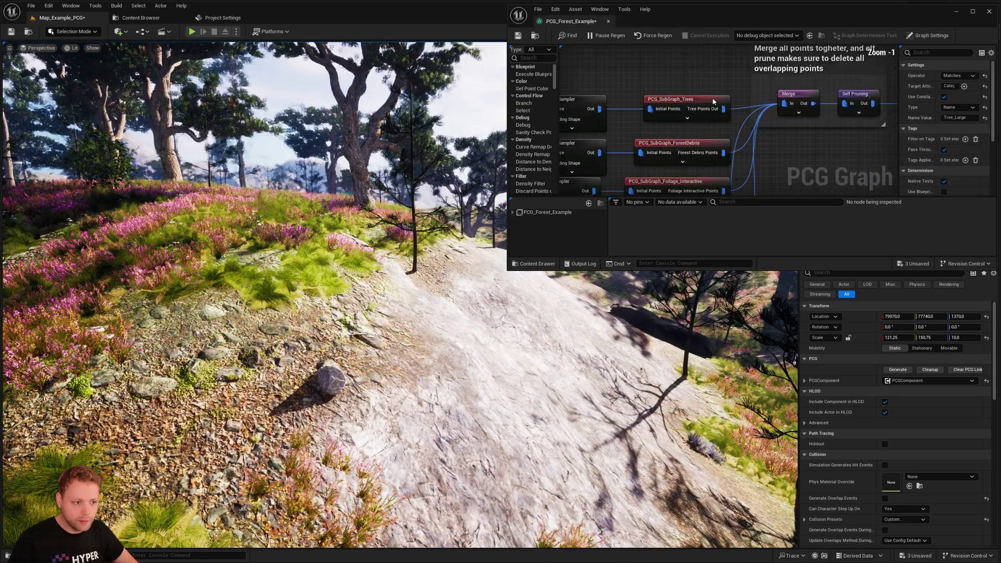
double_click(688, 98)
scroll(691, 104, up, 4)
right_drag(690, 104, 590, 113)
click(751, 98)
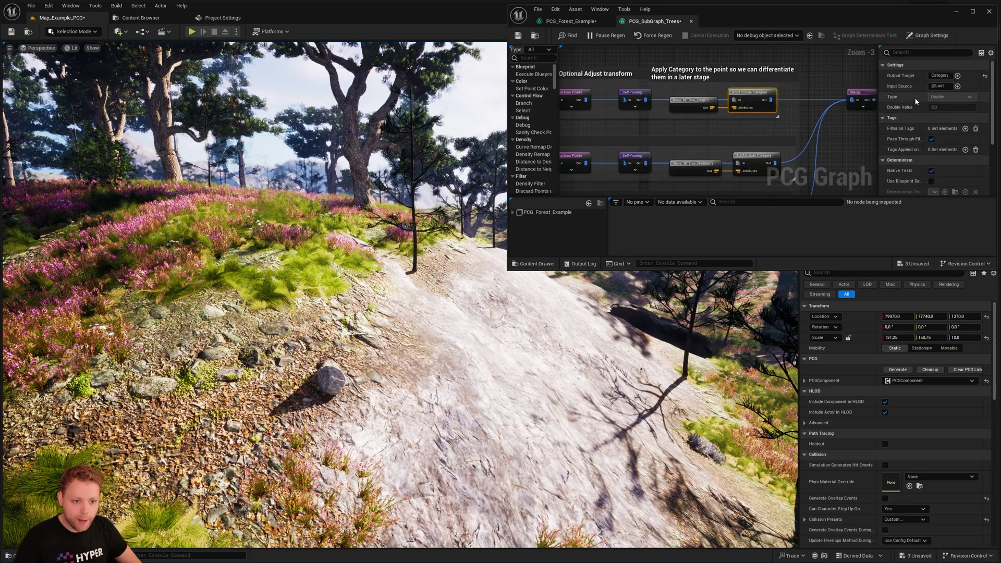
- Examine the Tree_Large name attribute that feeds the Category node and compare it with the medium-tree branch
scroll(936, 99, down, 2)
right_drag(724, 121, 746, 131)
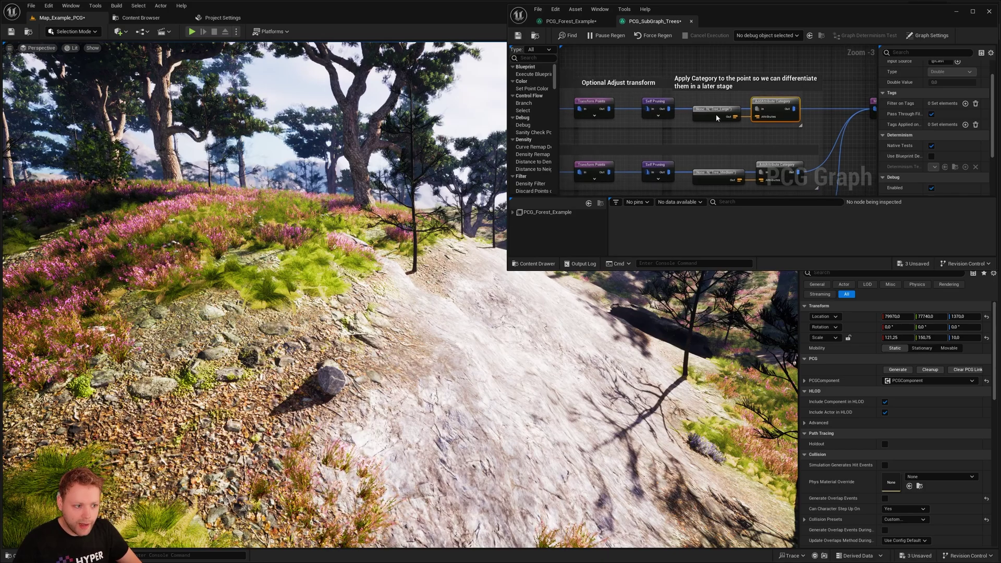
click(714, 111)
right_drag(685, 160, 694, 128)
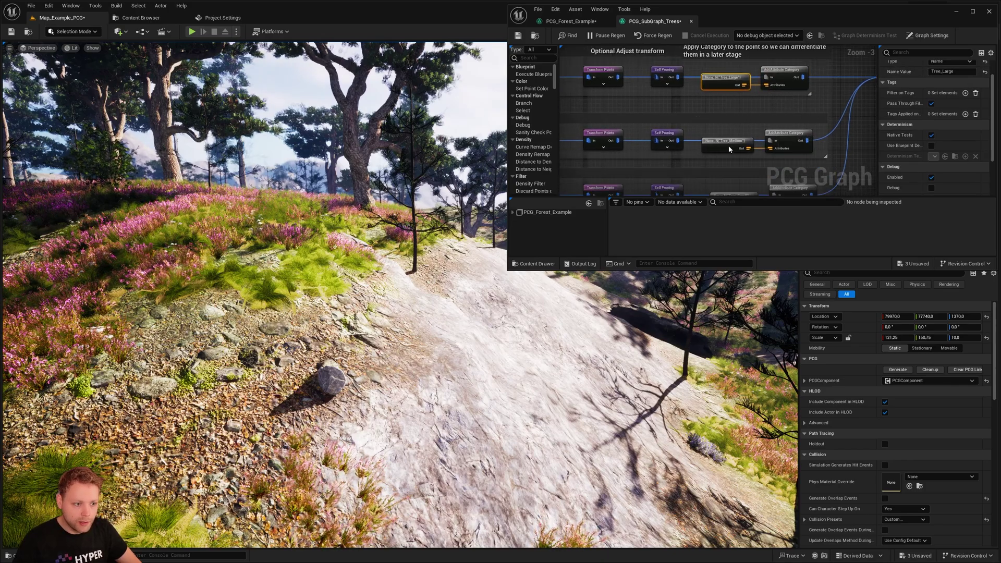
right_click(727, 83)
click(714, 102)
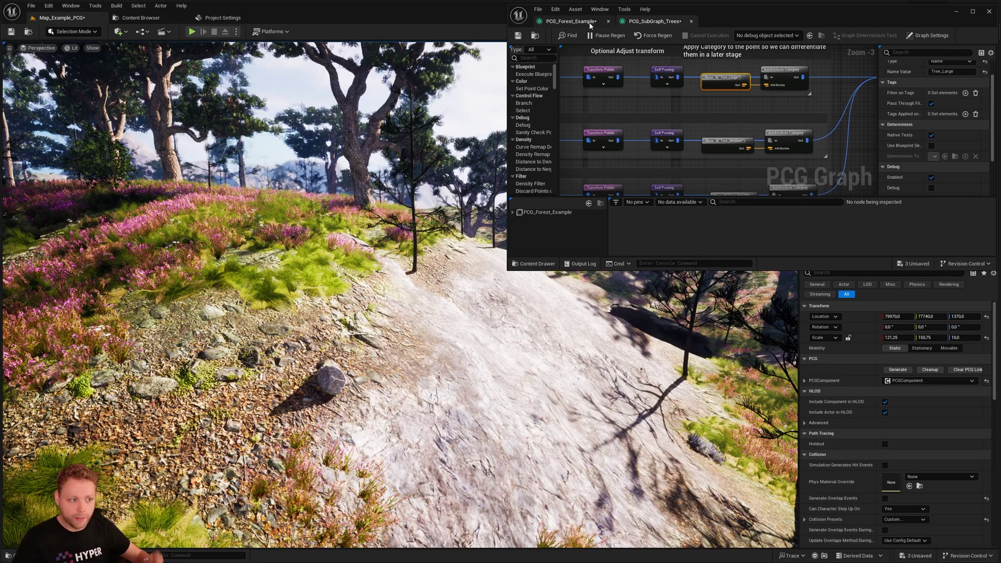
- Return to the PCG_Forest_Example graph and examine the first Trees Point Filter's Tree_Large name value
click(571, 21)
scroll(734, 107, up, 1)
right_drag(735, 107, 657, 130)
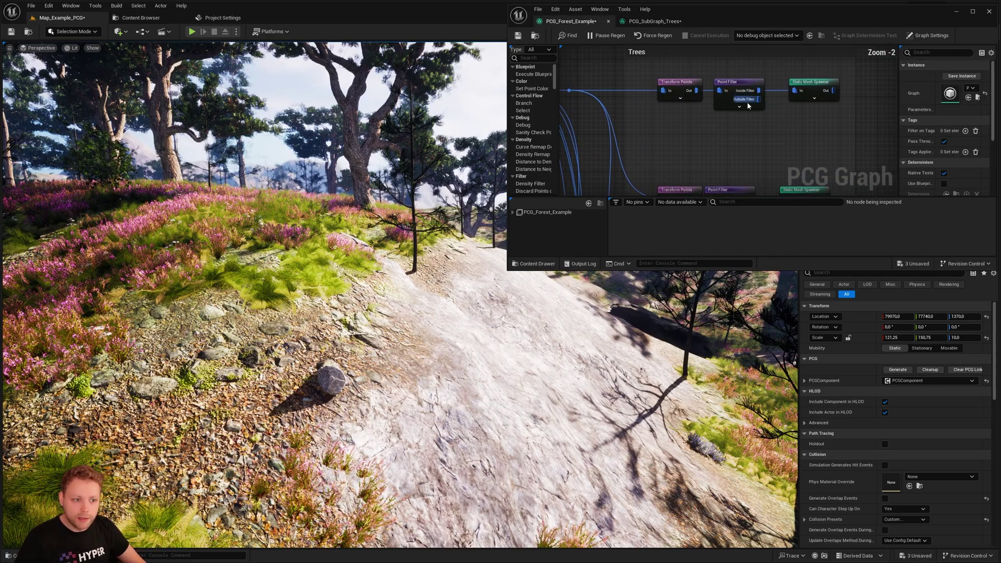
click(731, 126)
click(738, 85)
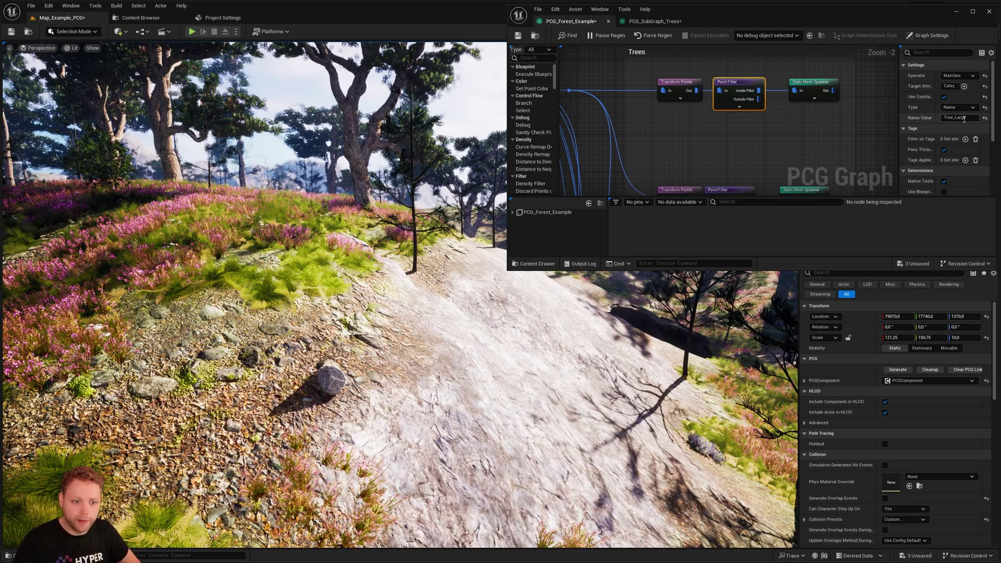
click(958, 117)
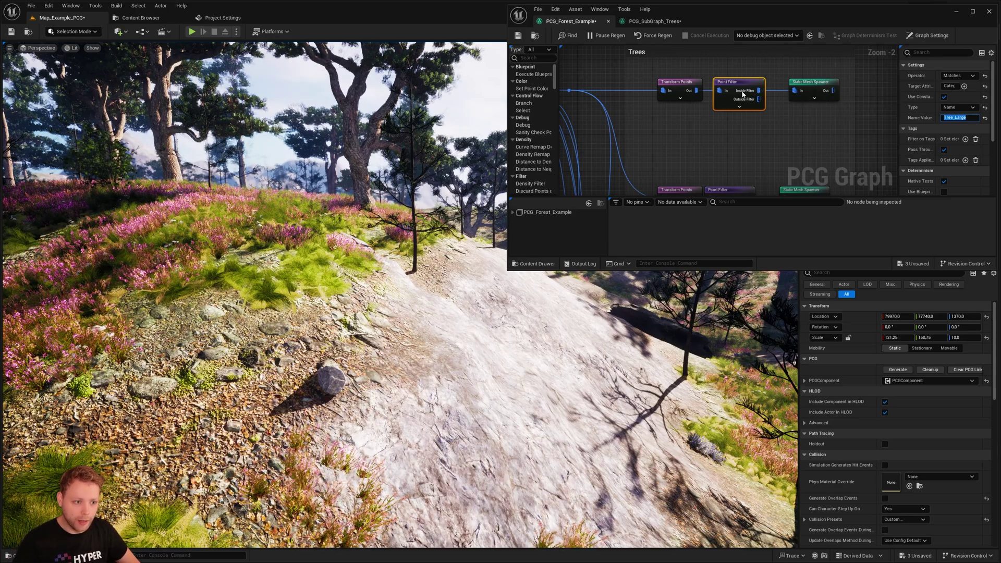
- Examine the mesh entries of the Static Mesh Spawner connected to the Tree_Large Point Filter
click(803, 83)
right_drag(808, 145, 753, 149)
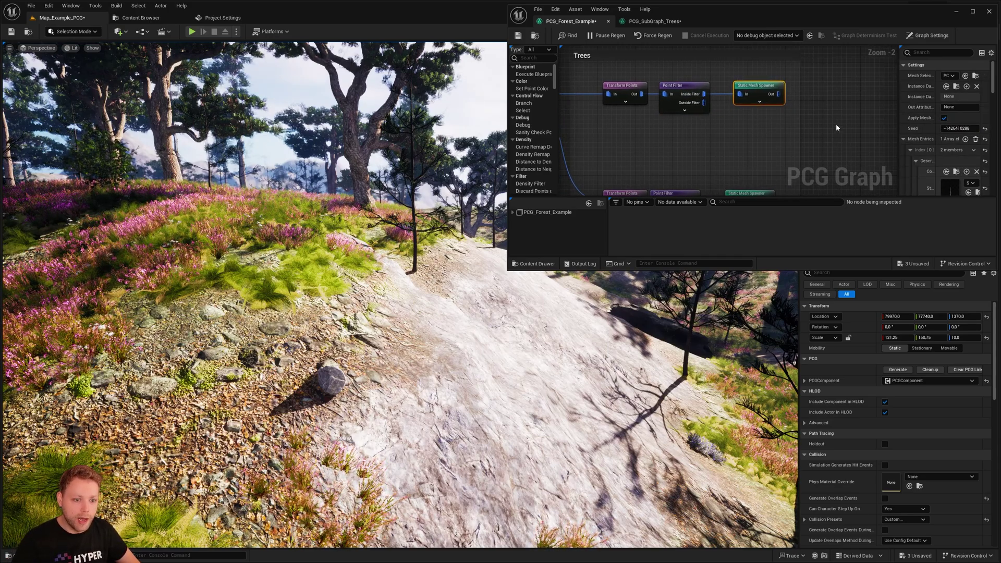
scroll(949, 179, down, 3)
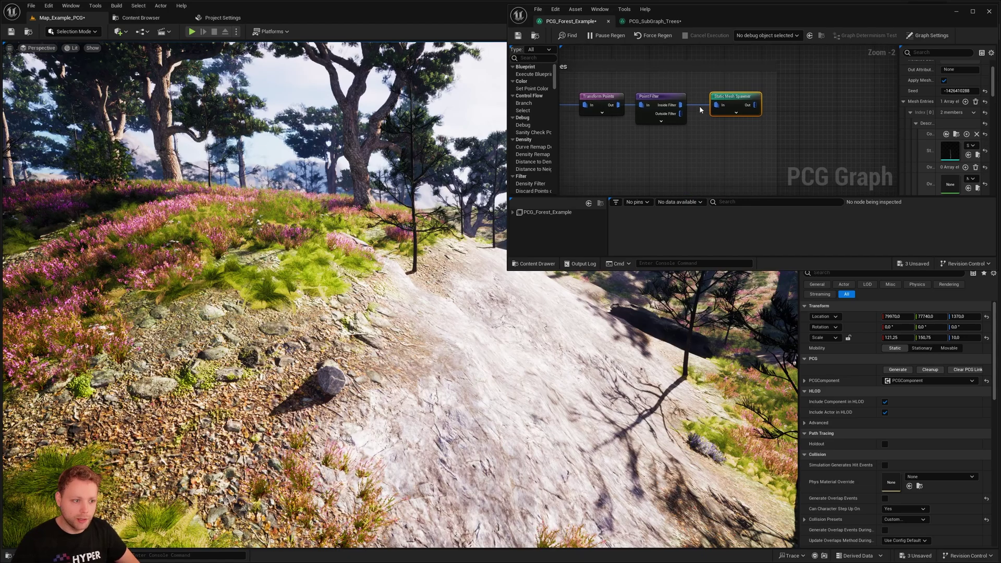
- Try a Spawn Actor node on the Tree_Large Point Filter's Inside Filter output, and delete that node
mouse_move(677, 107)
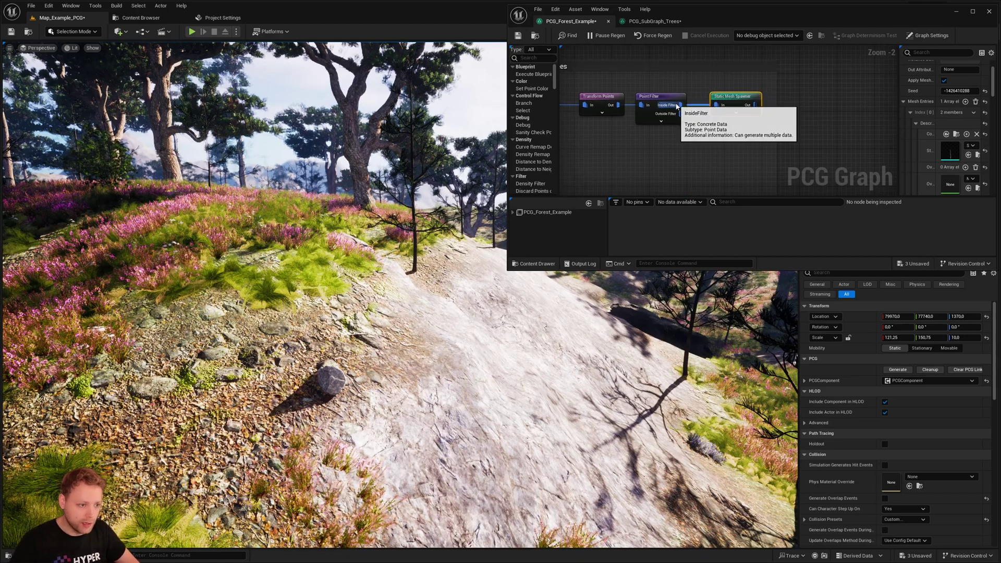
drag(677, 106, 713, 132)
text(spawn)
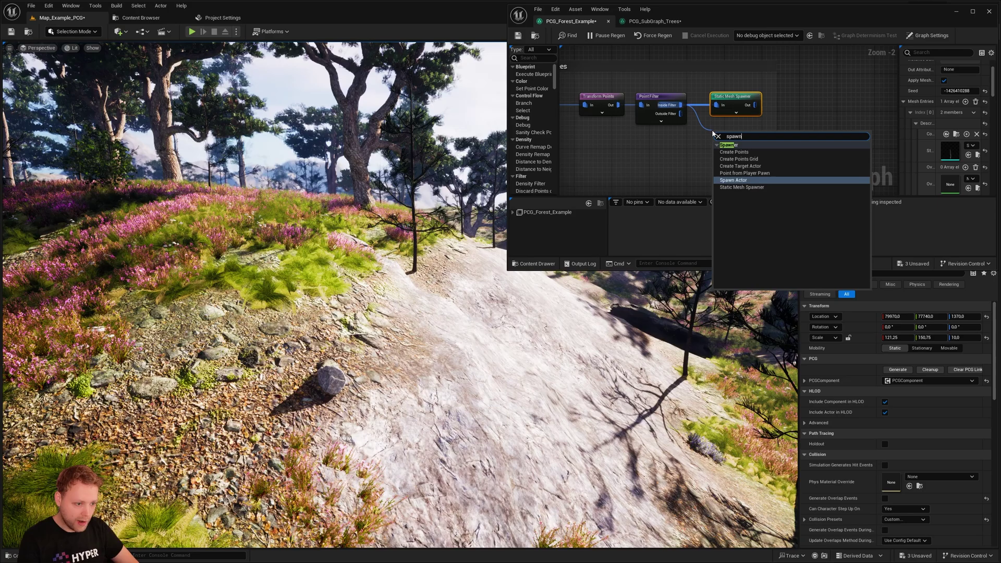
click(733, 181)
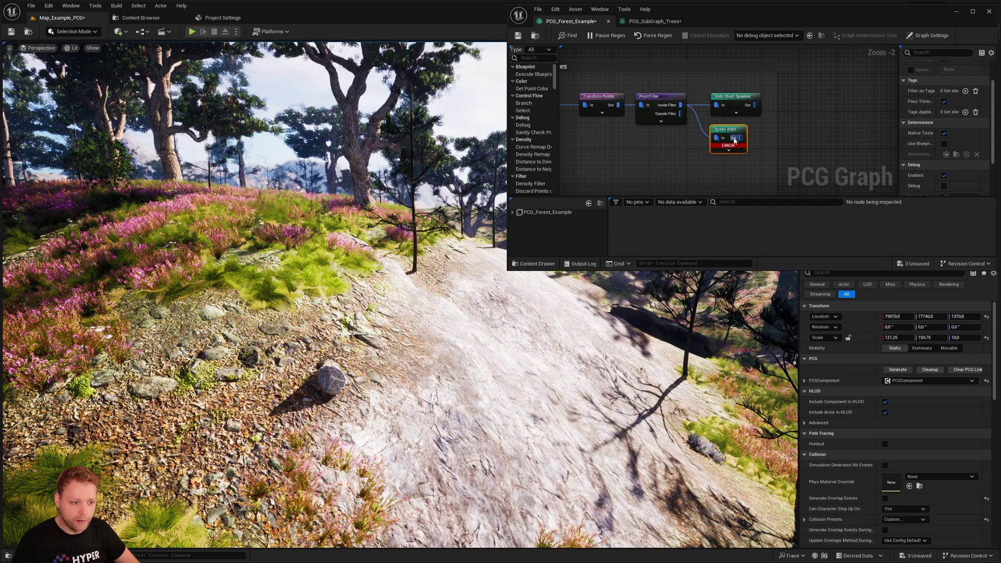
drag(729, 127, 739, 126)
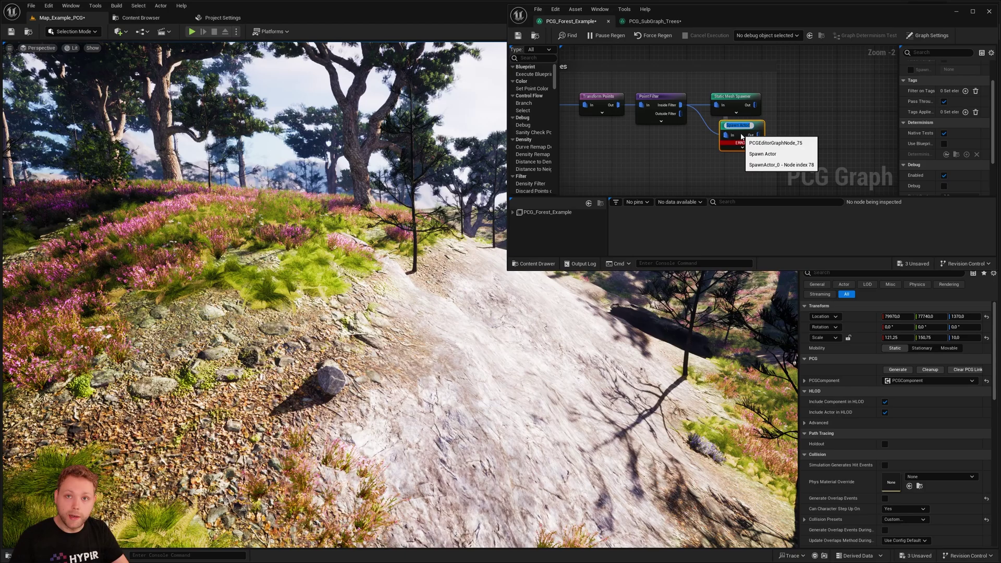
click(707, 156)
key(Delete)
- Select the Static Mesh Spawner on the DensityPropegation node's Density 1 output and collapse its first mesh entry
scroll(736, 134, down, 3)
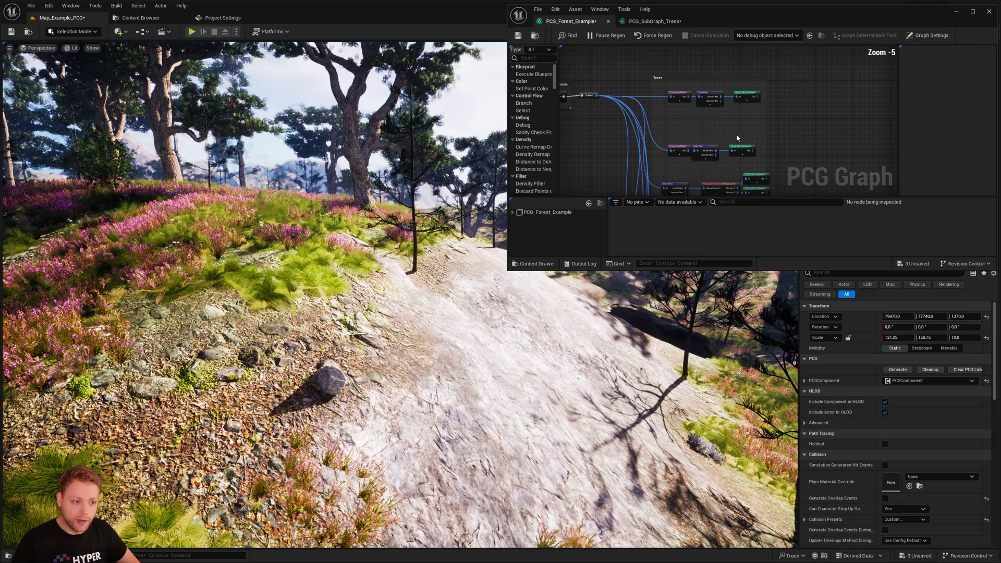
scroll(759, 129, up, 3)
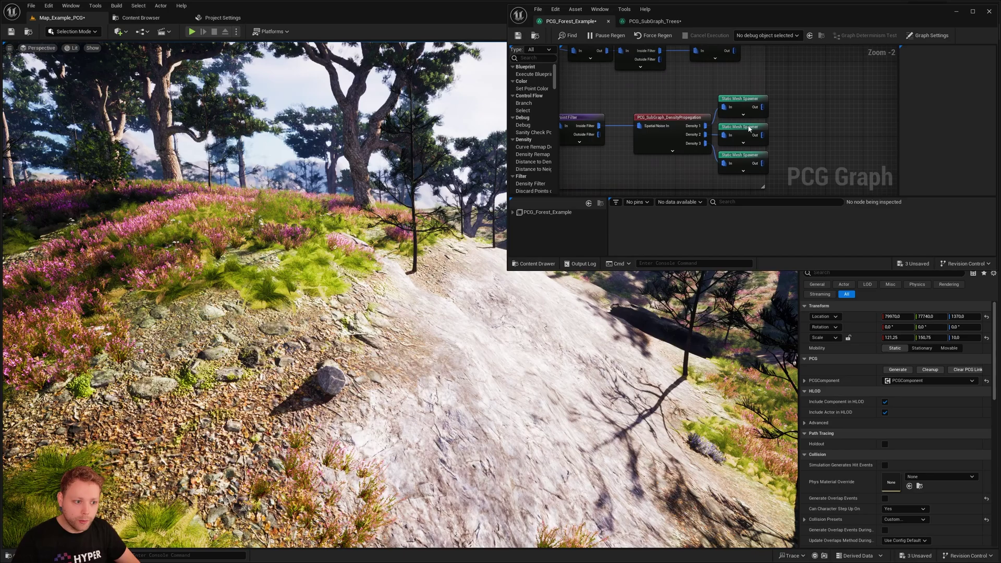
click(748, 113)
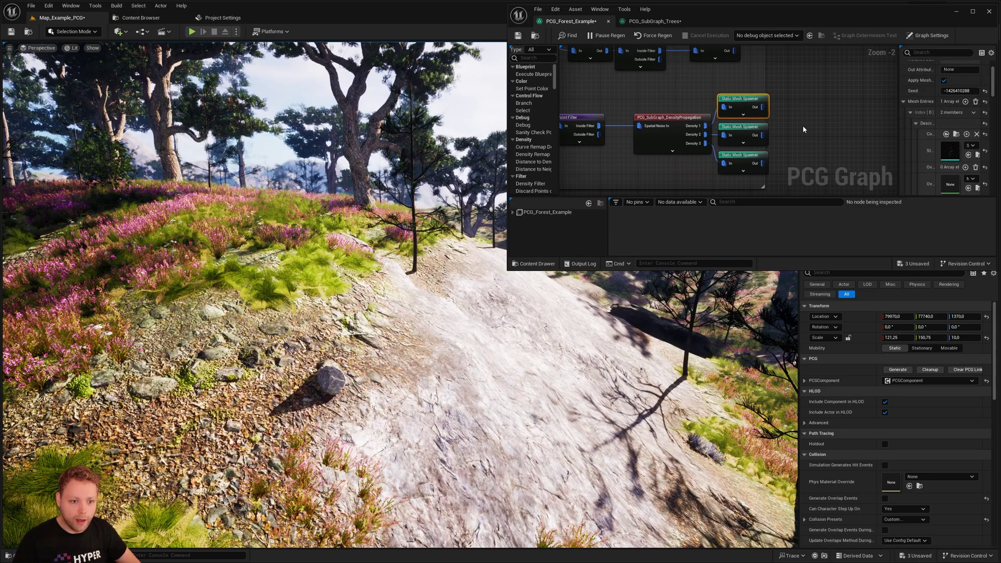
scroll(862, 129, down, 1)
click(916, 123)
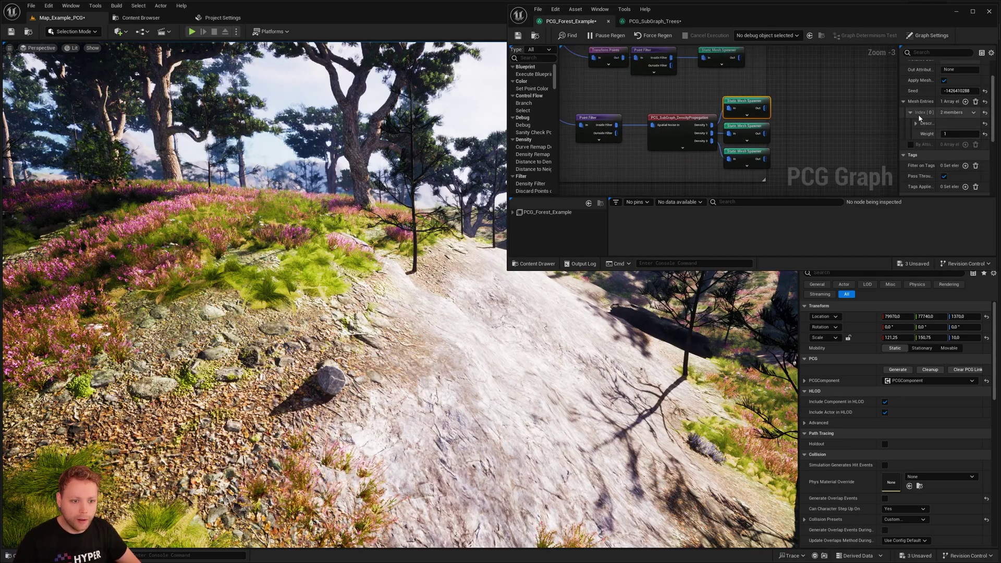
click(910, 112)
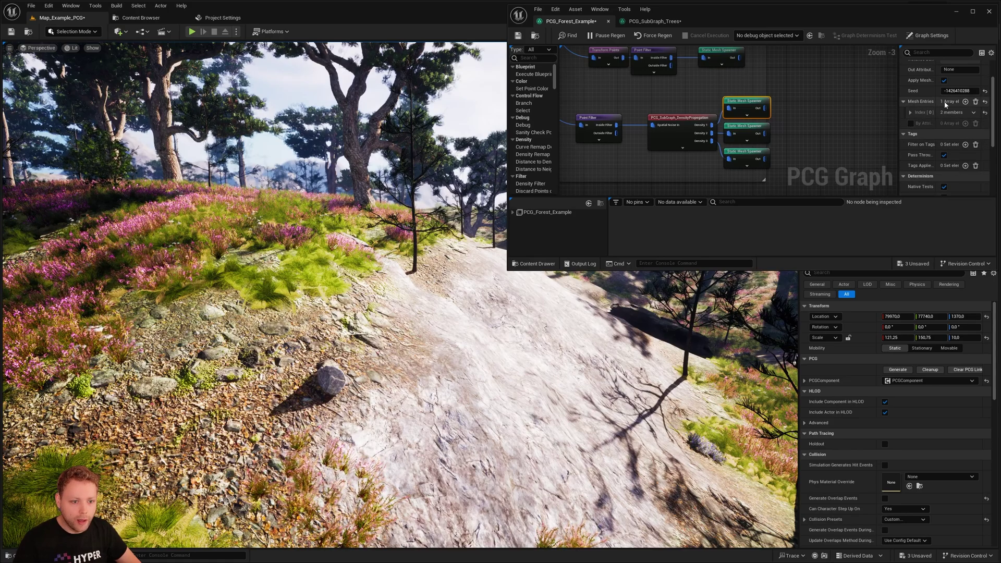
- Go to the graph's Debris section and inspect the first Debris Point Filter's debug points in the level
right_drag(771, 76, 768, 112)
right_drag(739, 59, 760, 139)
right_drag(803, 193, 794, 119)
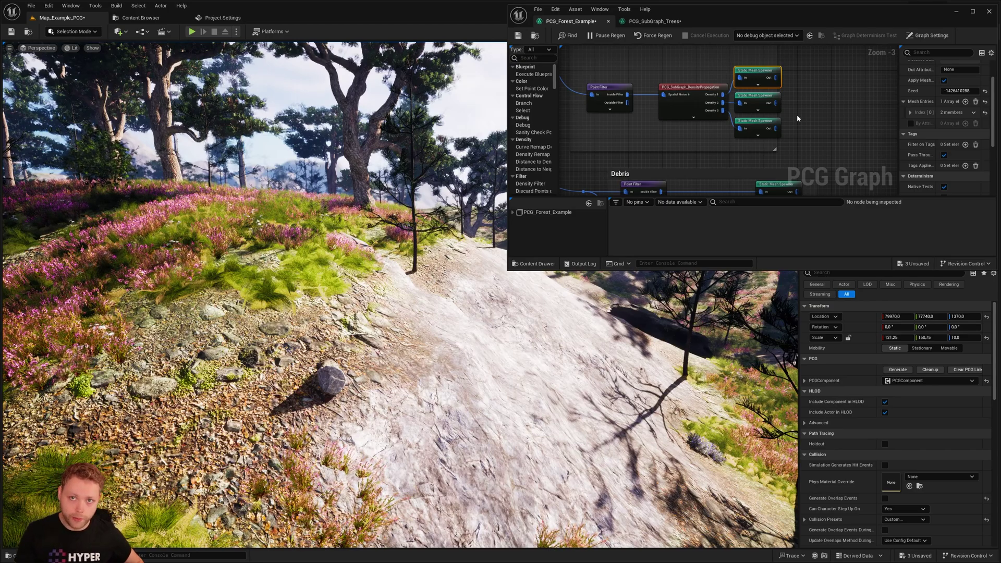
scroll(784, 112, down, 2)
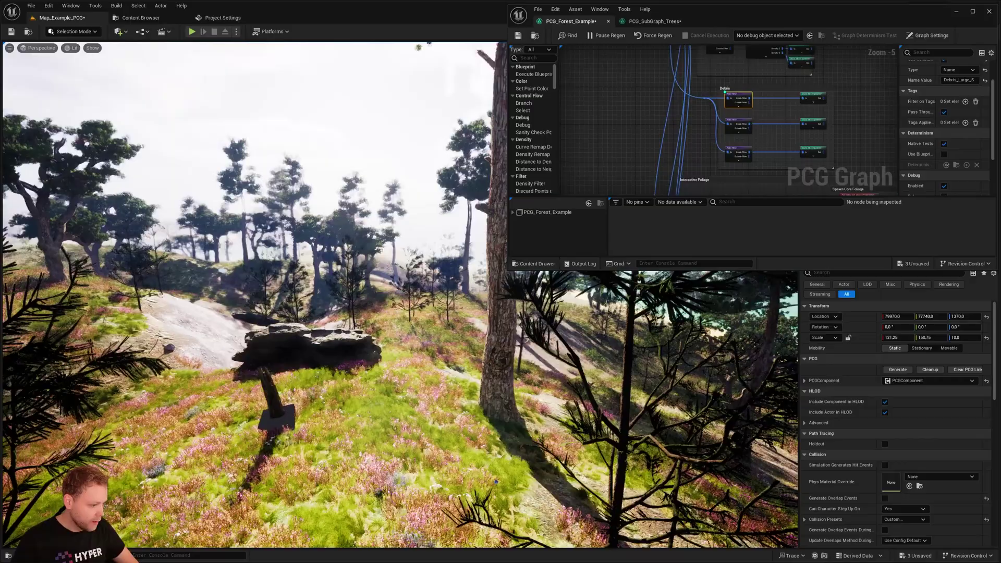
key(w)
right_drag(396, 292, 360, 329)
key(w)
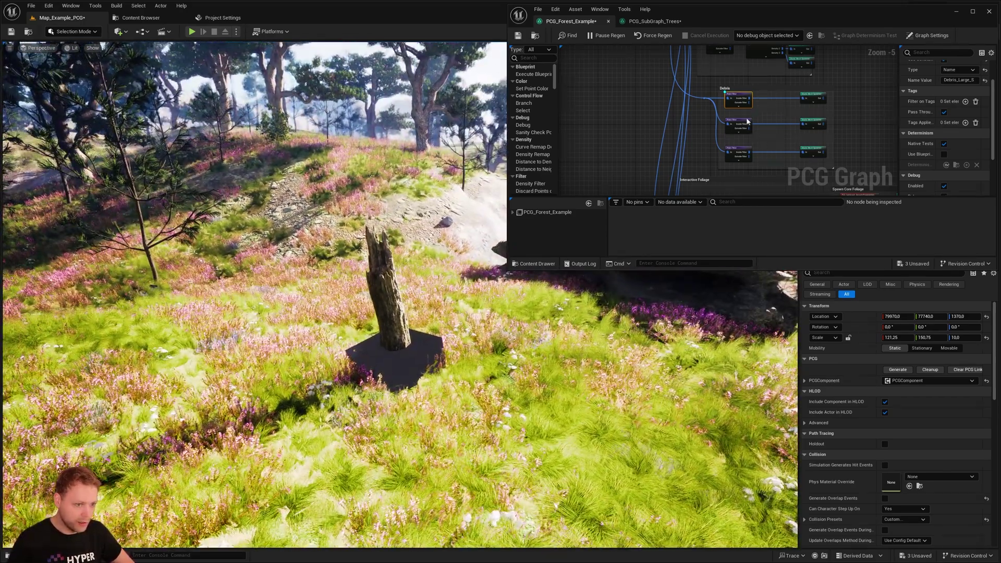
- Debug the second and third Debris Point Filters as well, and turn debug display off for all three filters
click(748, 122)
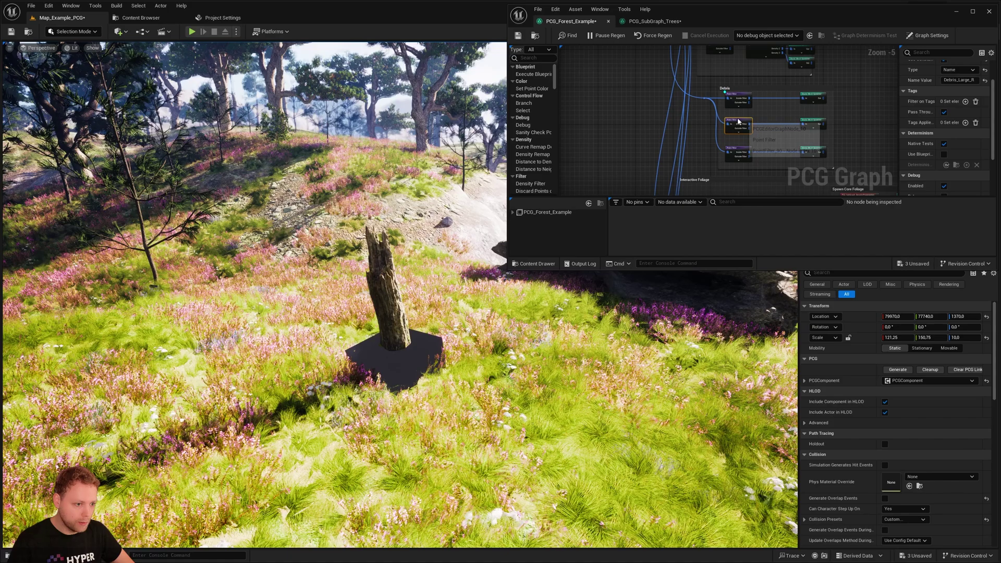
click(740, 151)
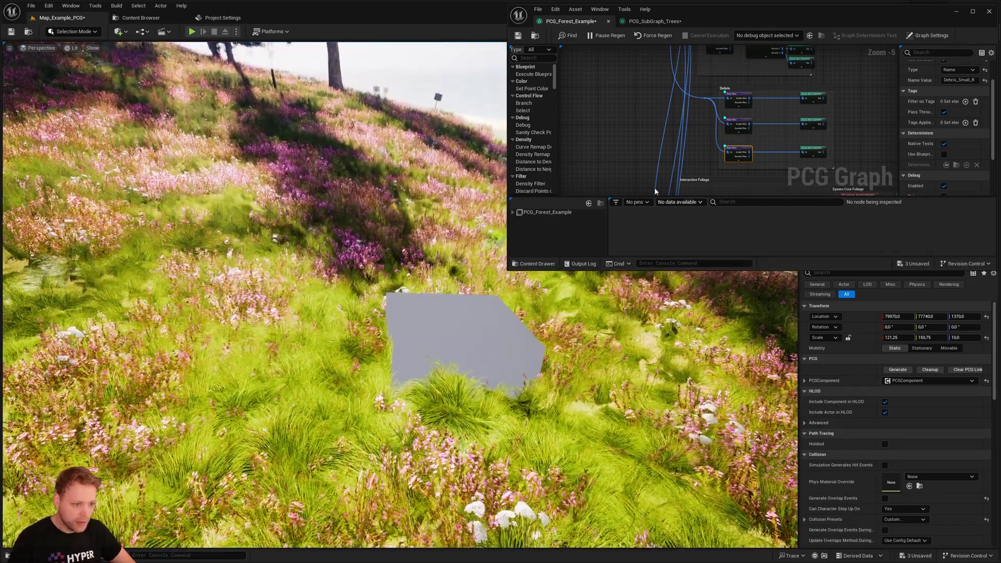
drag(700, 170, 730, 95)
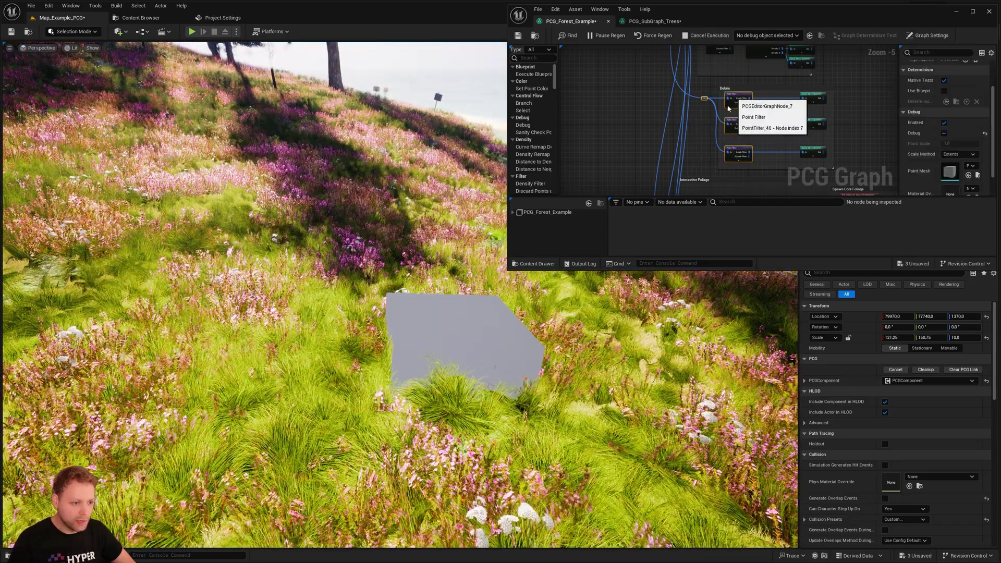
key(d)
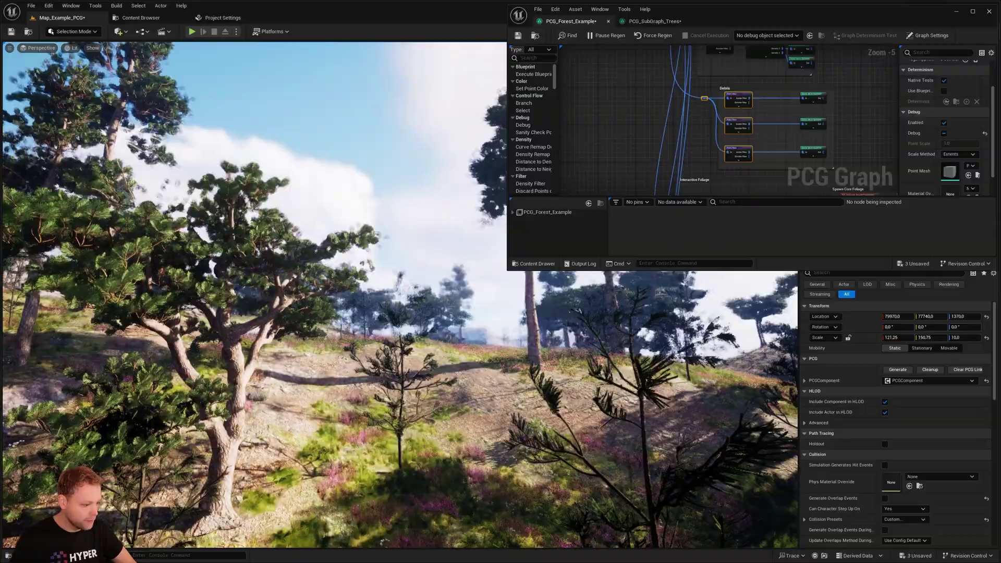
- Survey the generated trees and ground foliage throughout the level without the debug display
key(w)
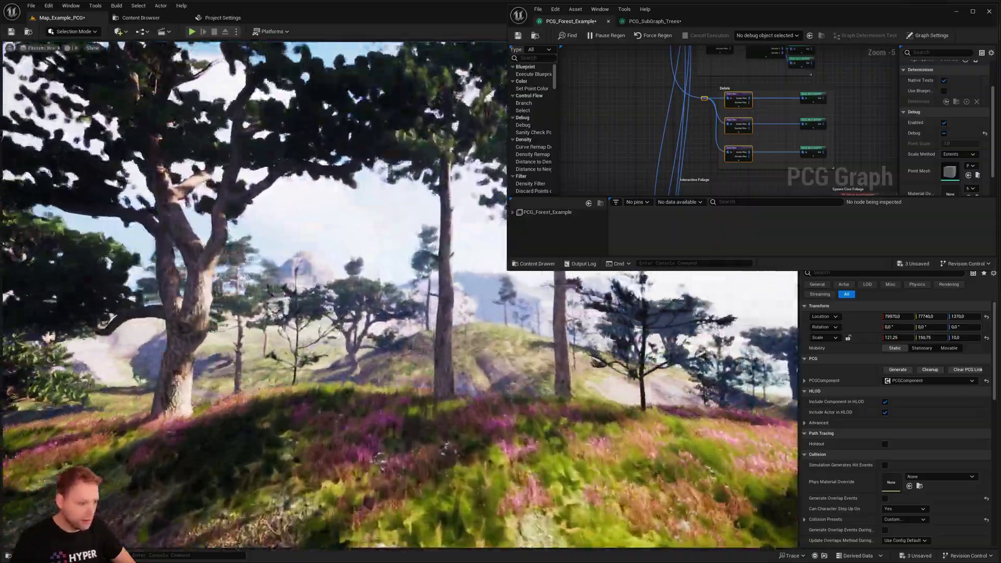
key(w)
right_drag(365, 408, 365, 407)
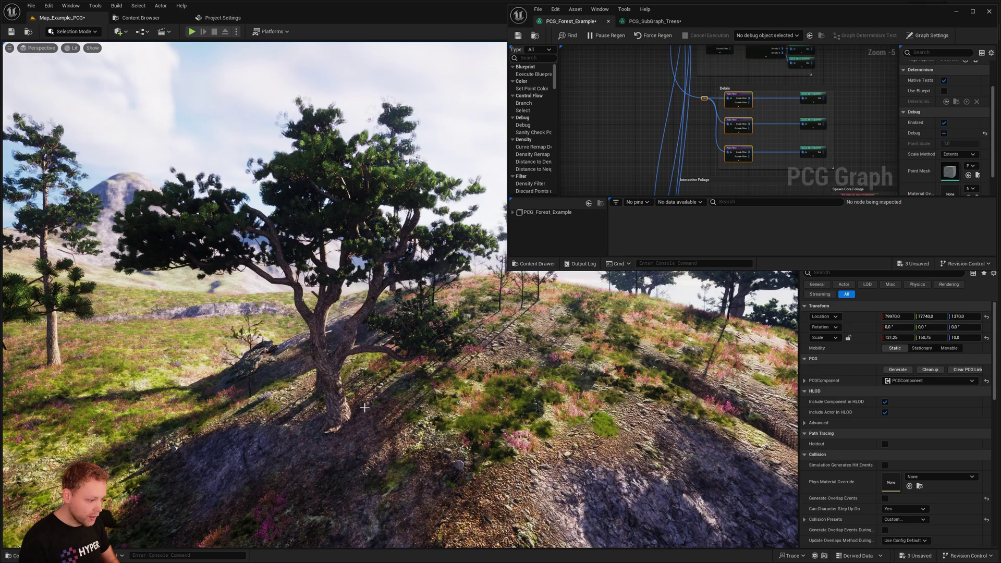
right_drag(361, 401, 378, 406)
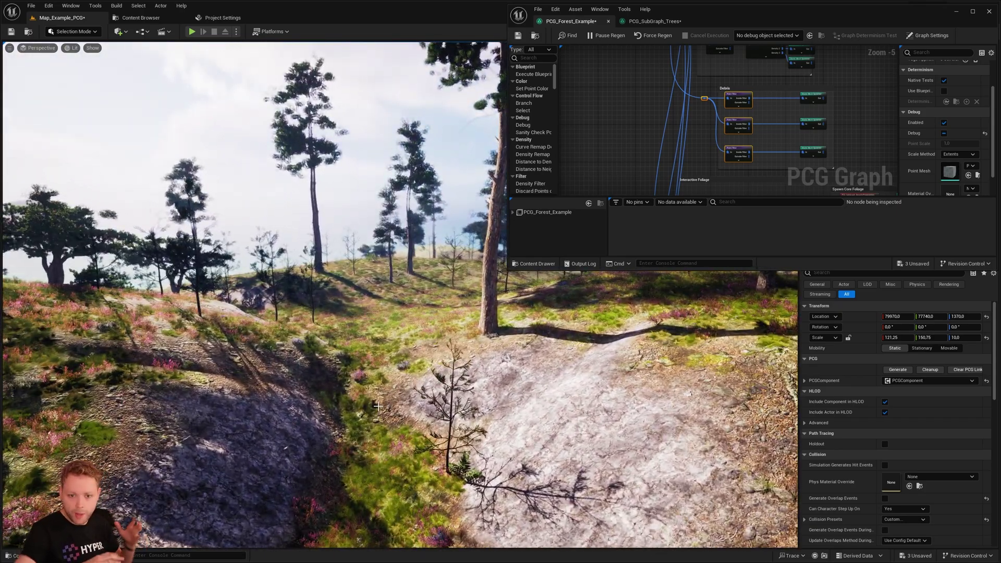